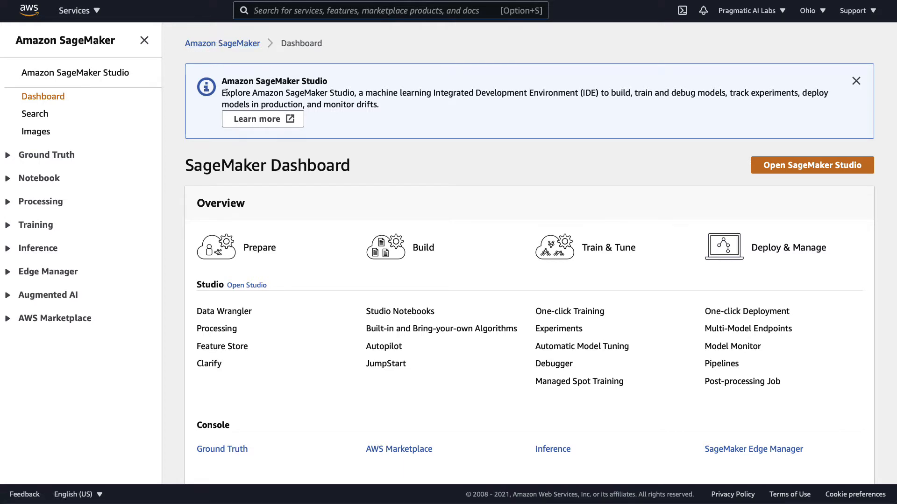
# - Examine the SageMaker Studio introduction and the Prepare features: Data Wrangler, Processing, Feature Store and Clarify
pyautogui.moveTo(222, 80); pyautogui.dragTo(335, 82)
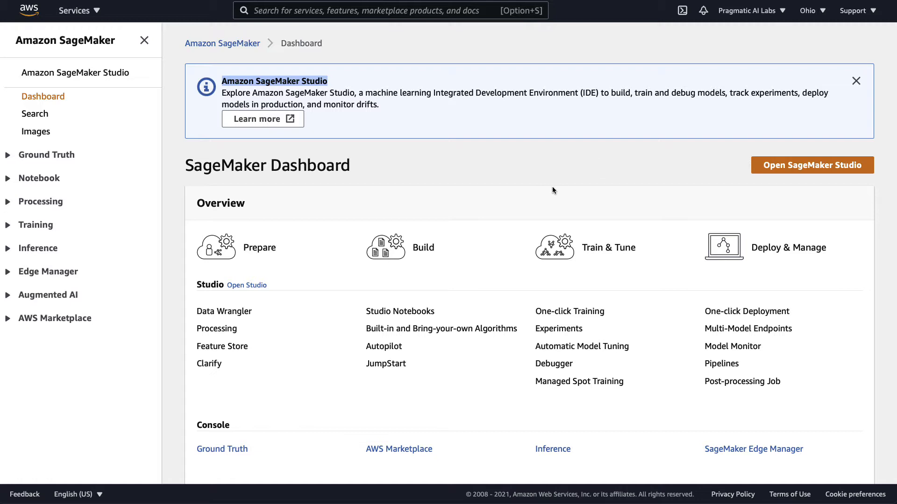
pyautogui.scroll(-1, 552, 187)
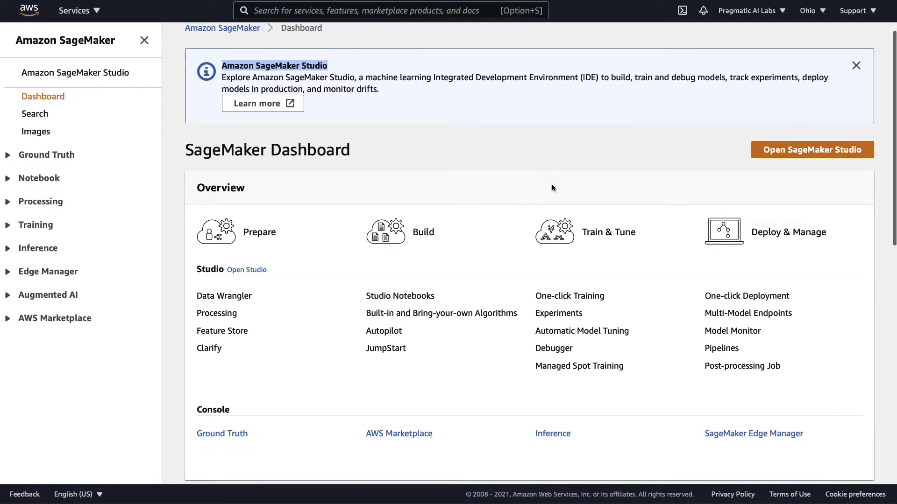
pyautogui.scroll(-1, 552, 187)
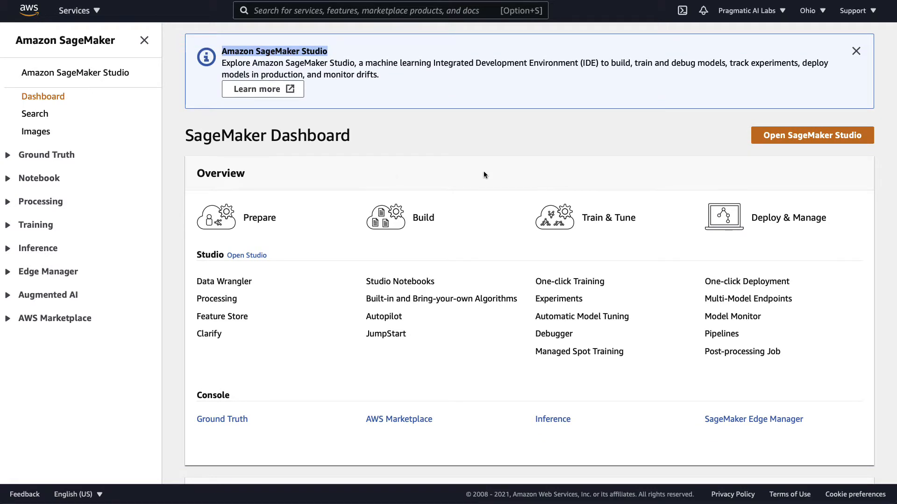
pyautogui.moveTo(197, 255); pyautogui.dragTo(269, 253)
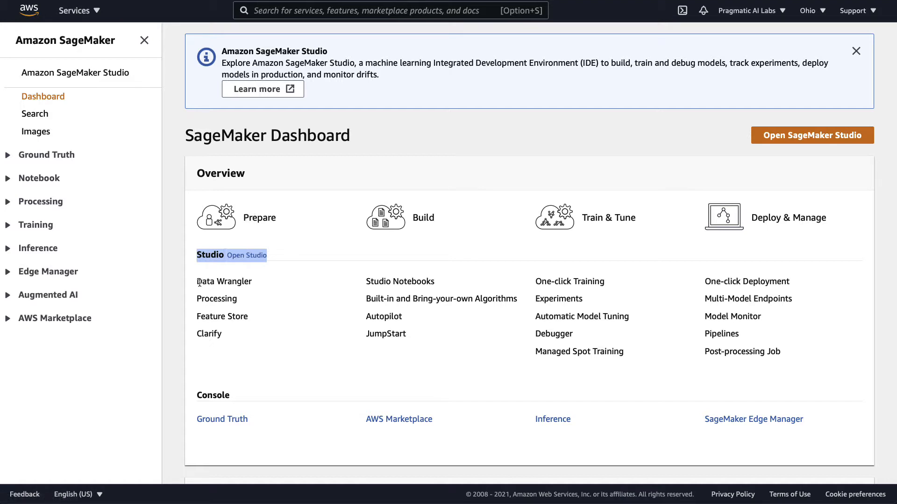
pyautogui.moveTo(196, 281); pyautogui.dragTo(266, 281)
pyautogui.moveTo(195, 299); pyautogui.dragTo(245, 299)
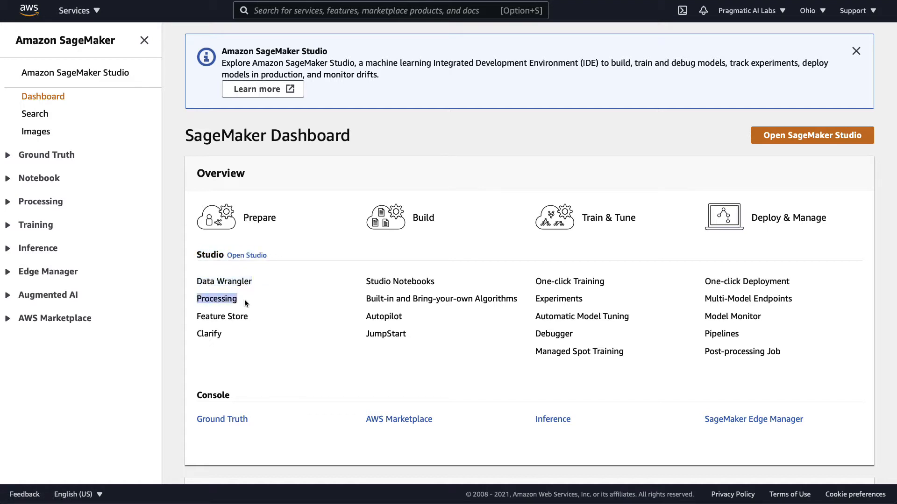
pyautogui.moveTo(199, 317); pyautogui.dragTo(250, 317)
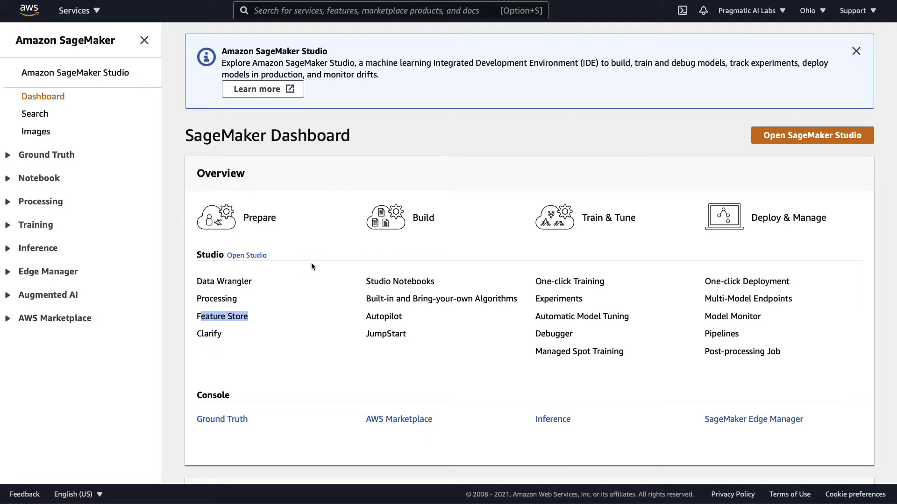
pyautogui.moveTo(222, 333); pyautogui.dragTo(195, 334)
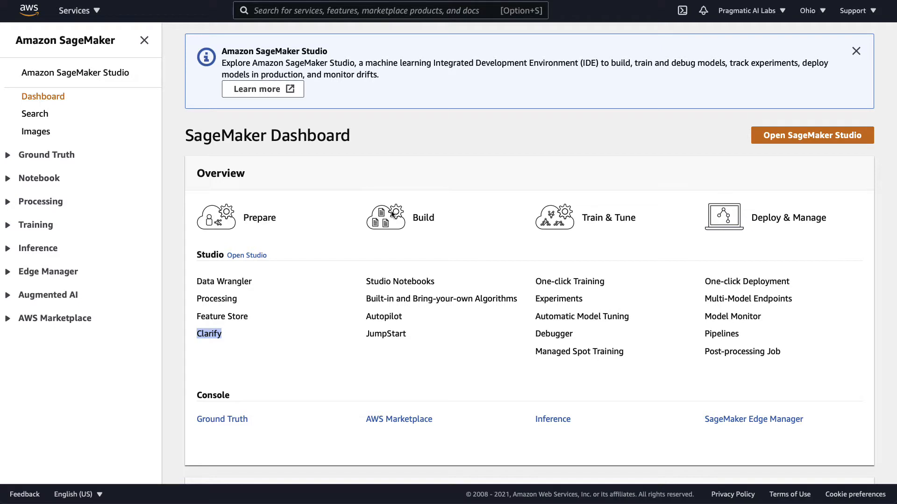
# - Examine the Build, Train & Tune and Deploy & Manage features, including Studio Notebooks, Autopilot, Managed Spot Training and Model Monitor
pyautogui.moveTo(364, 282); pyautogui.dragTo(451, 281)
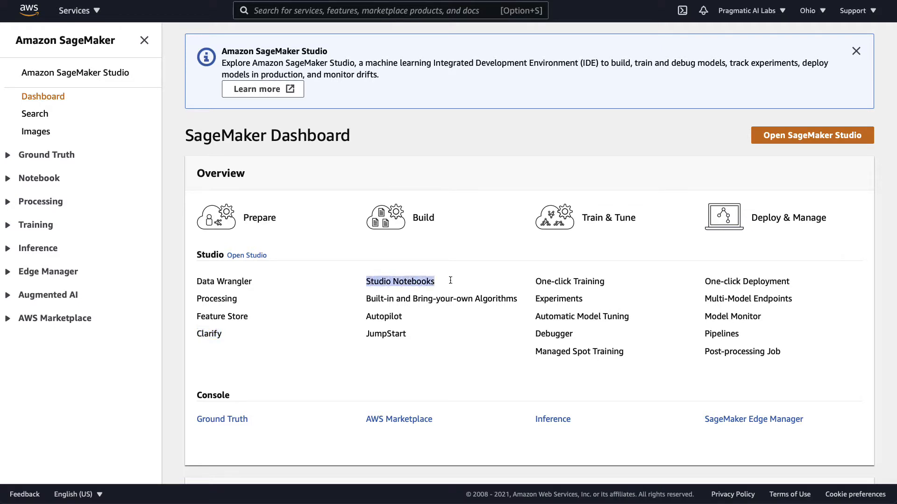
pyautogui.moveTo(367, 300); pyautogui.dragTo(500, 300)
pyautogui.moveTo(402, 317); pyautogui.dragTo(371, 318)
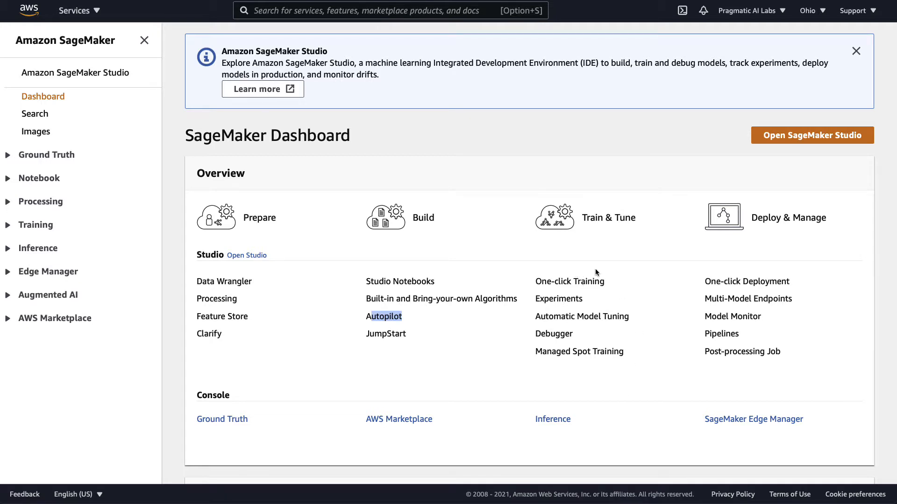
pyautogui.moveTo(536, 353); pyautogui.dragTo(624, 354)
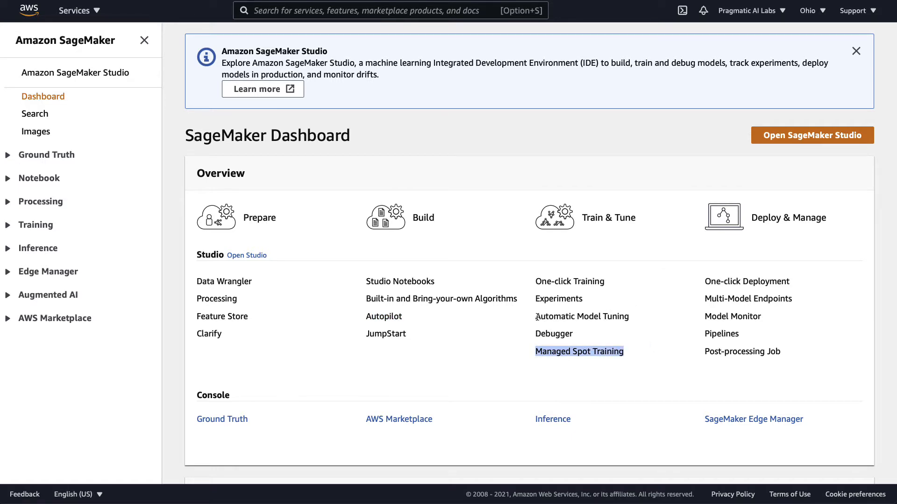
pyautogui.moveTo(535, 316); pyautogui.dragTo(641, 310)
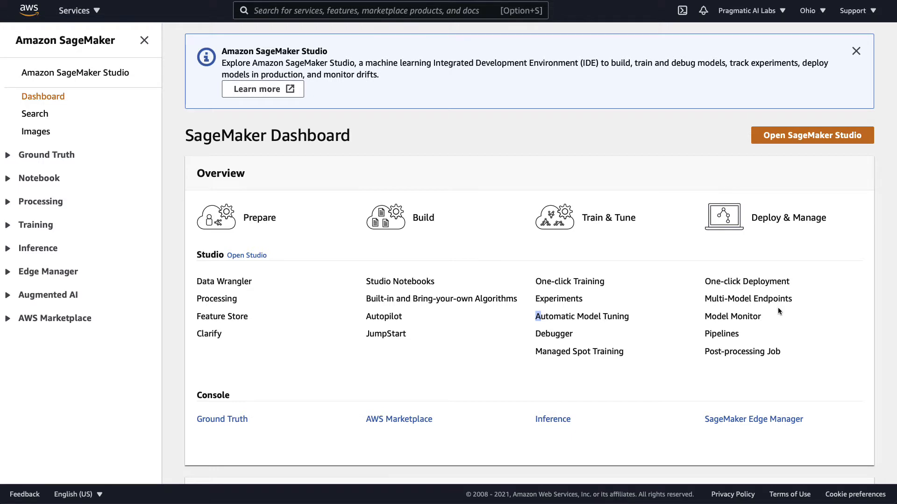
pyautogui.moveTo(703, 299); pyautogui.dragTo(796, 309)
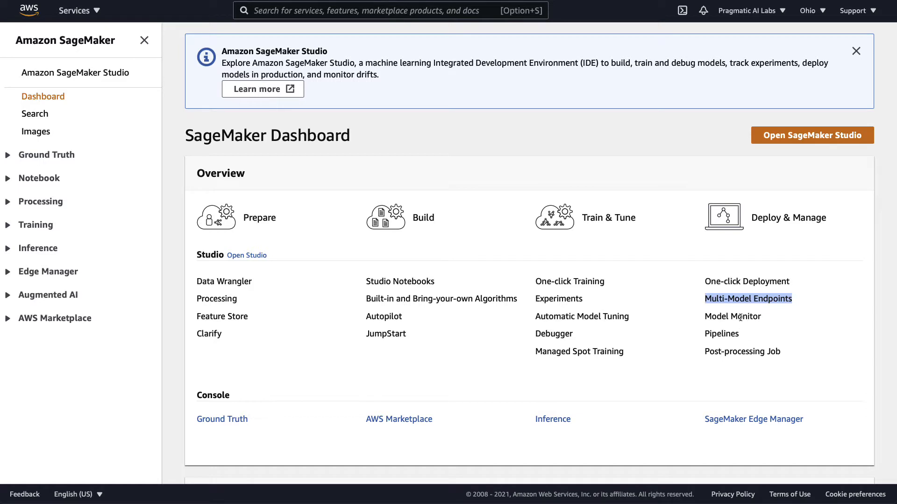
pyautogui.moveTo(705, 316); pyautogui.dragTo(779, 312)
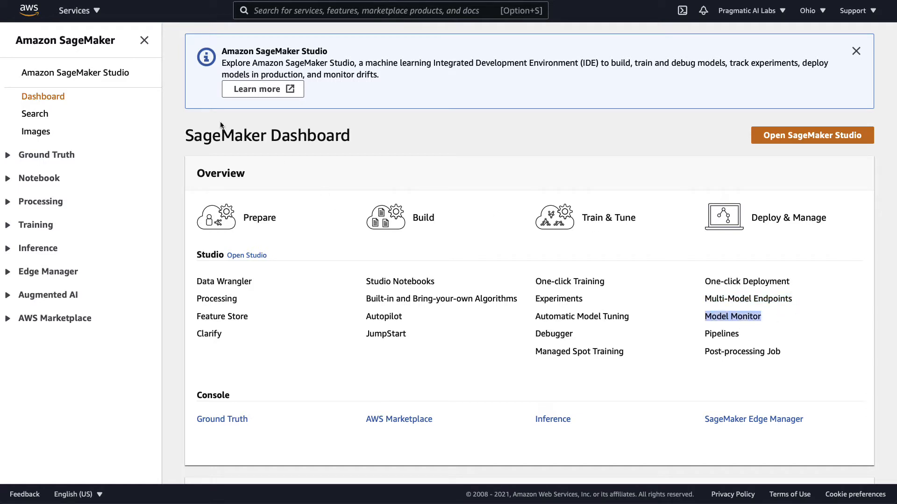
pyautogui.moveTo(184, 134); pyautogui.dragTo(346, 132)
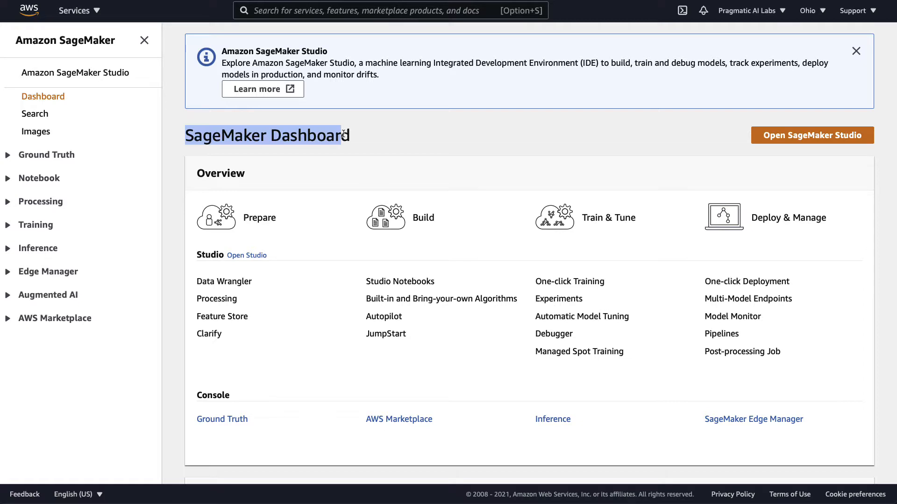
pyautogui.click(421, 141)
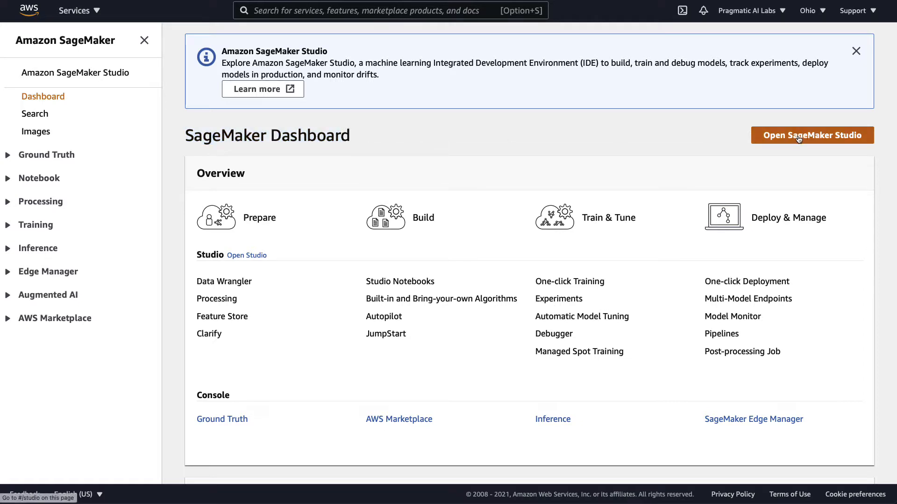
# - Check the list of available AWS regions and open the SageMaker Studio Control Panel
pyautogui.click(820, 11)
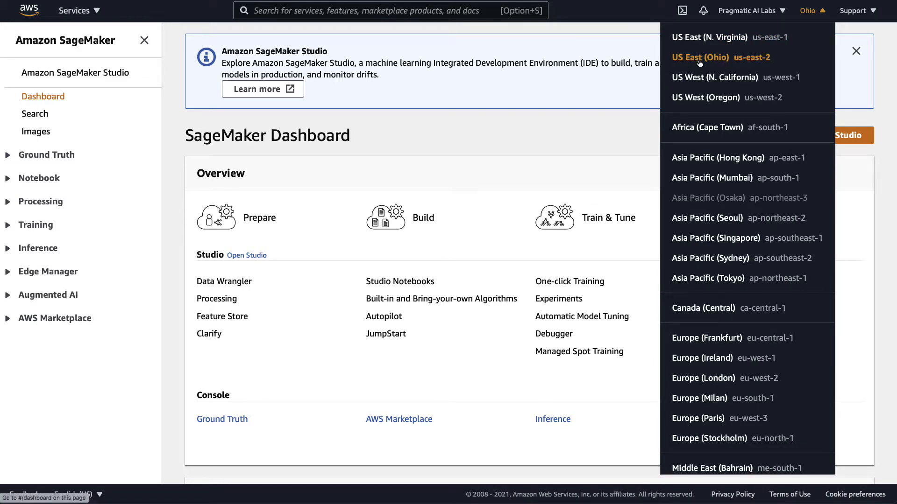
pyautogui.click(597, 130)
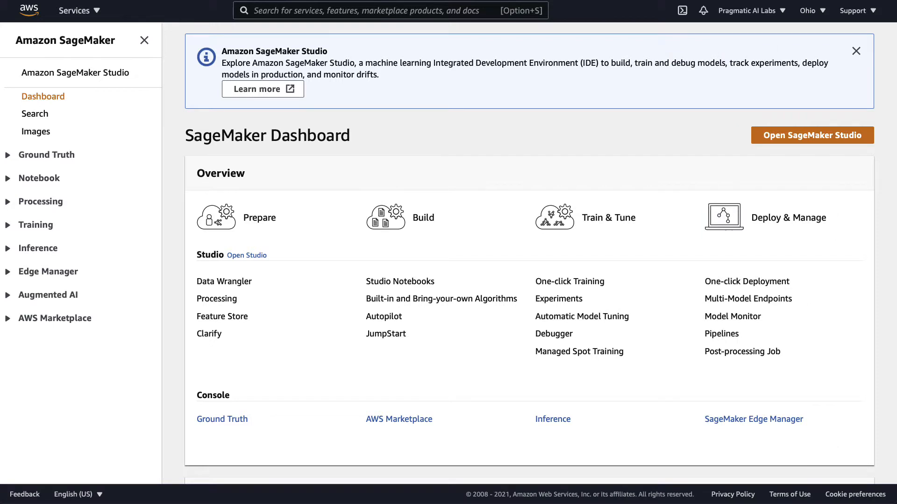
pyautogui.click(815, 136)
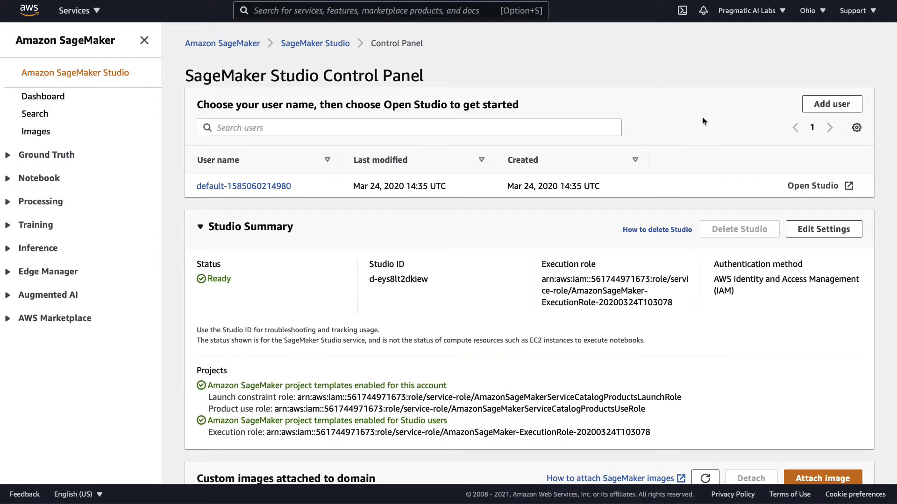
pyautogui.scroll(-2, 702, 132)
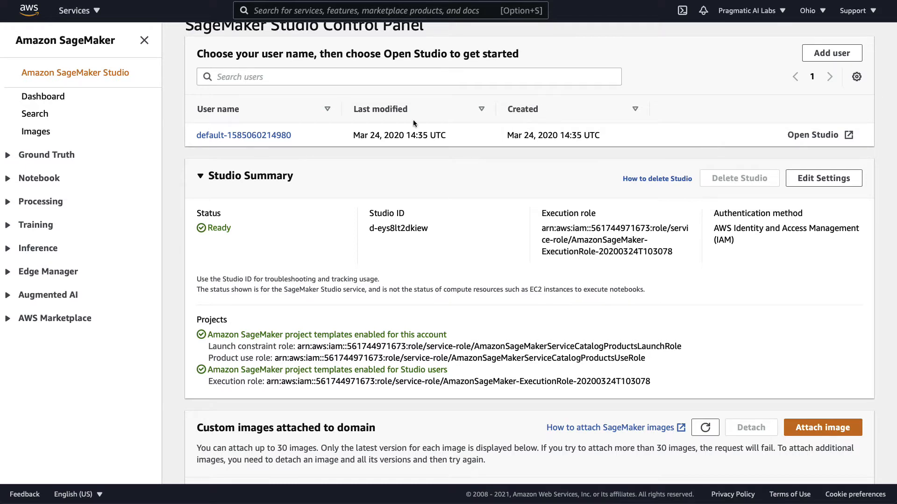
# - Review the default Studio user's profile and running apps, and open Studio for that user
pyautogui.click(229, 136)
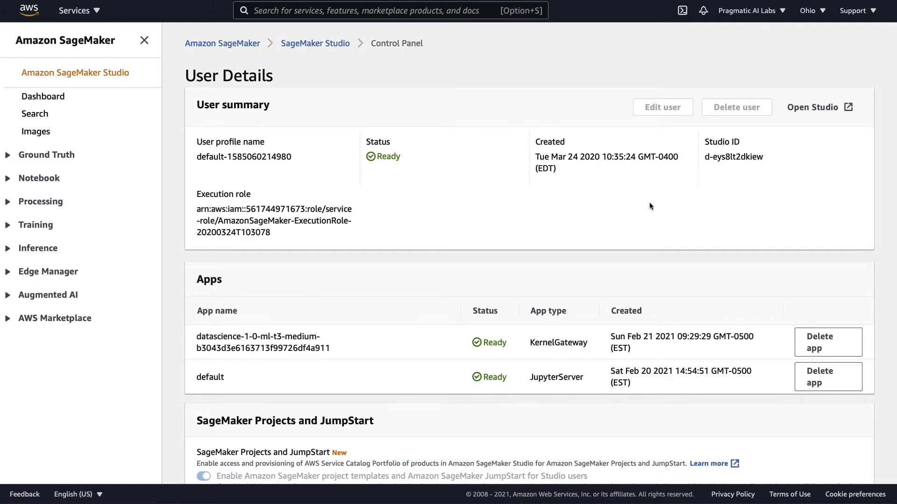
pyautogui.scroll(-1, 649, 205)
pyautogui.scroll(-1, 649, 204)
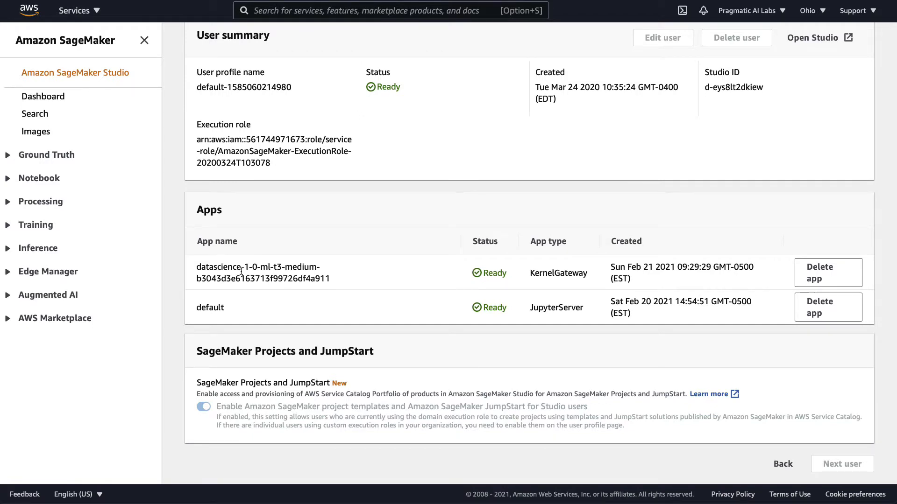
pyautogui.scroll(2, 491, 240)
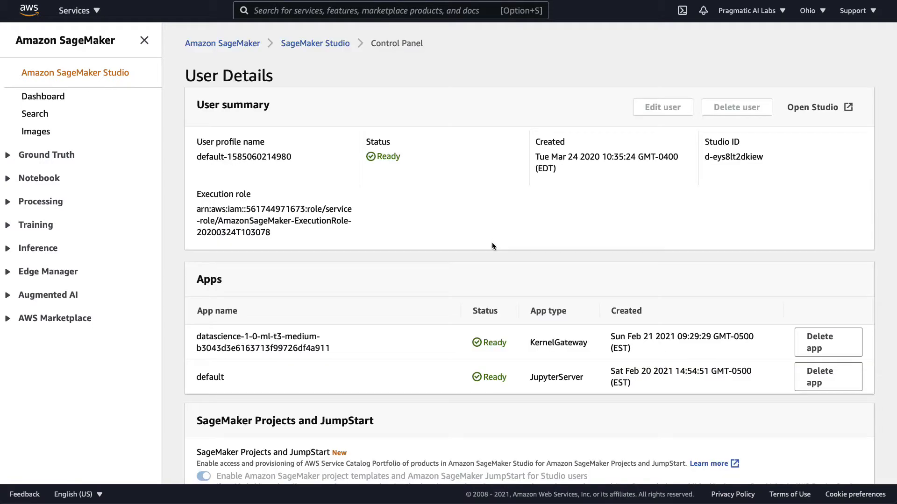
pyautogui.click(808, 110)
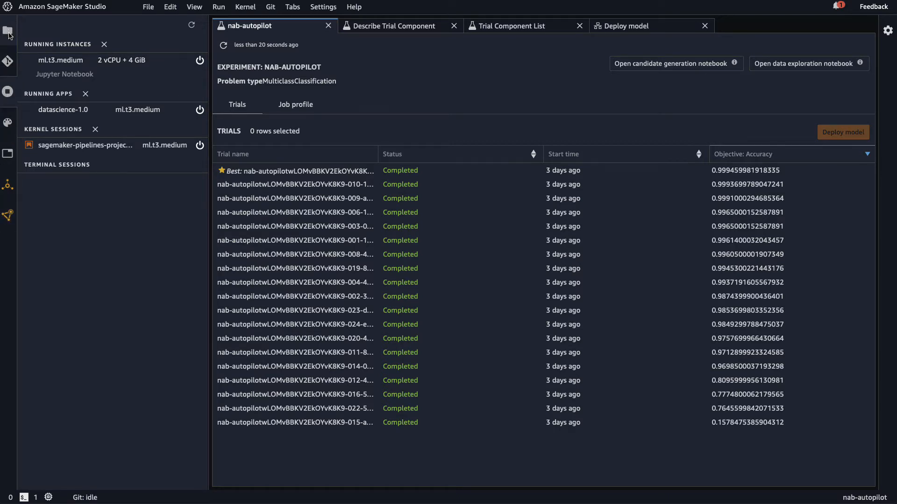
# - Select the nab-autopilot experiment under Experiments and trials, and check the JumpStart launched assets
pyautogui.click(7, 216)
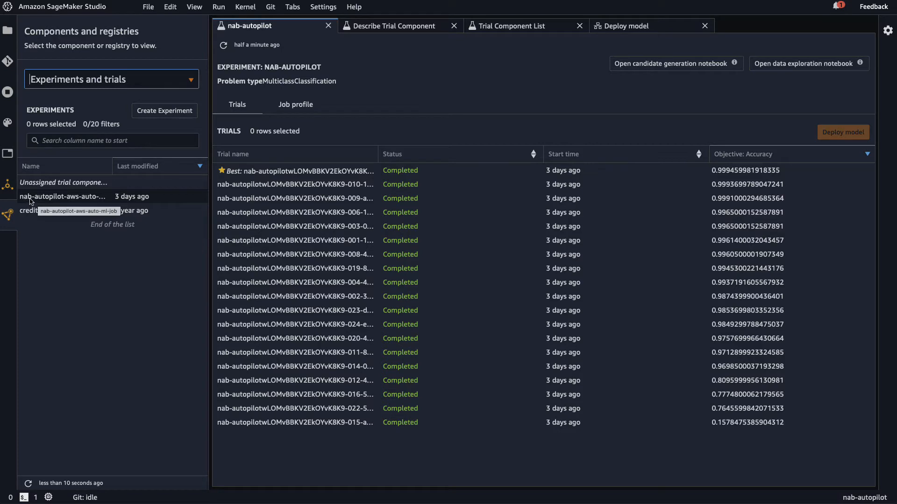
pyautogui.click(65, 200)
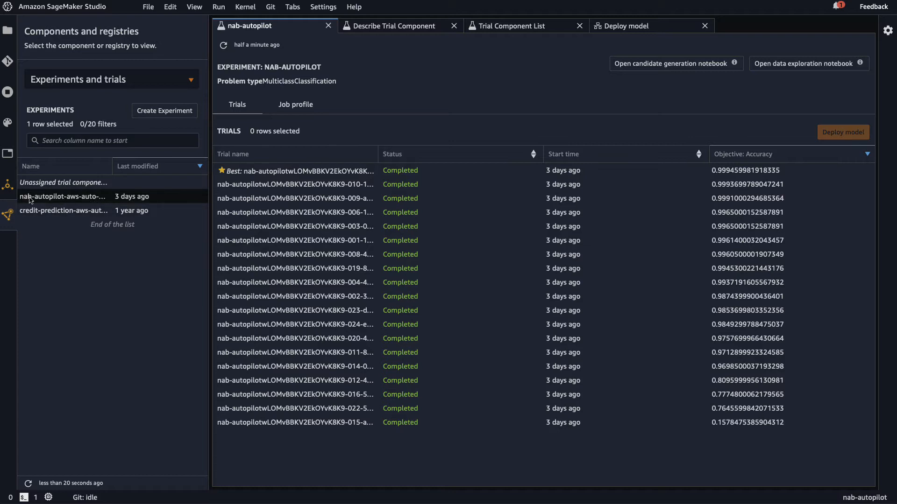
pyautogui.click(8, 187)
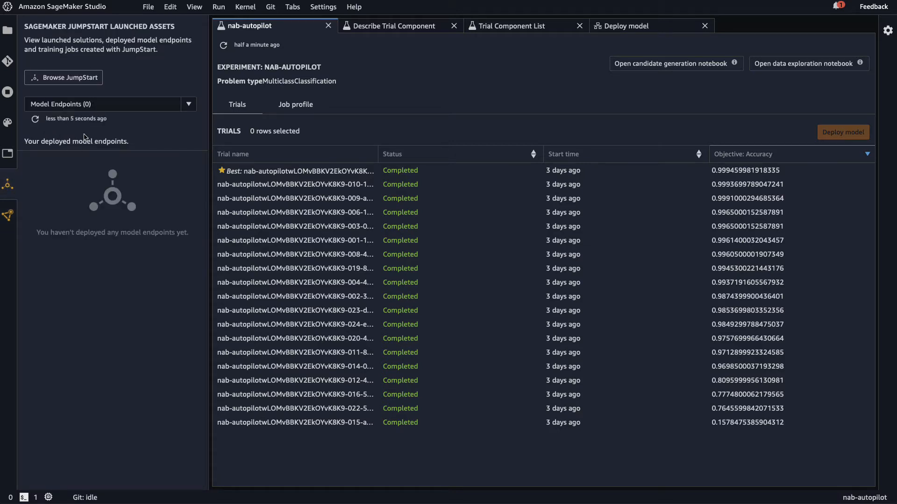
pyautogui.click(8, 216)
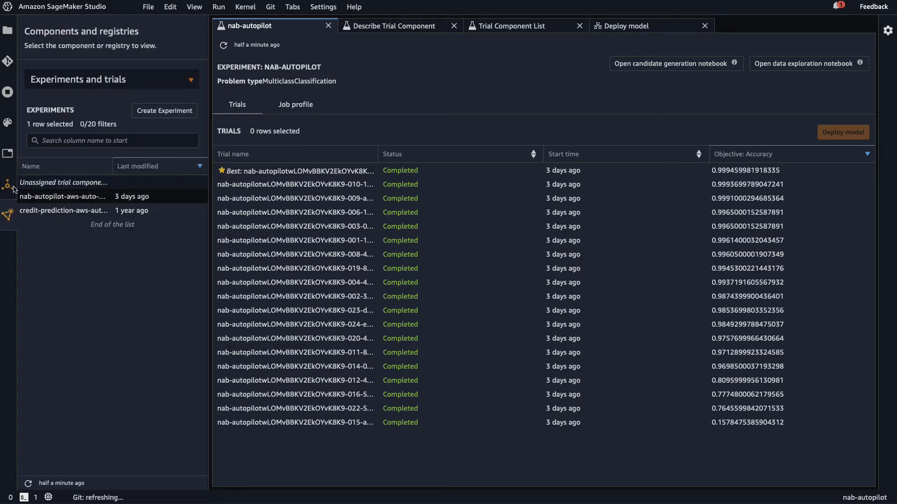
# - View the available actions for the best nab-autopilot trial and show the list of open tabs
pyautogui.click(316, 173)
pyautogui.rightClick(316, 174)
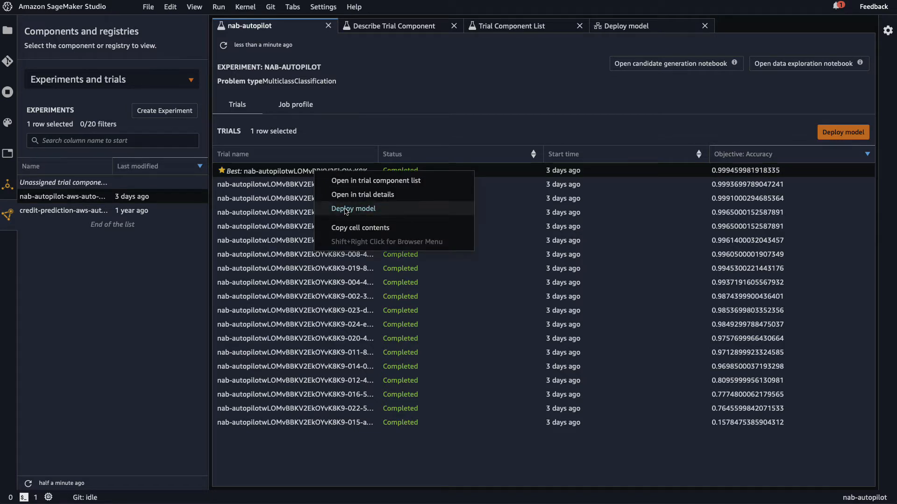
pyautogui.click(345, 211)
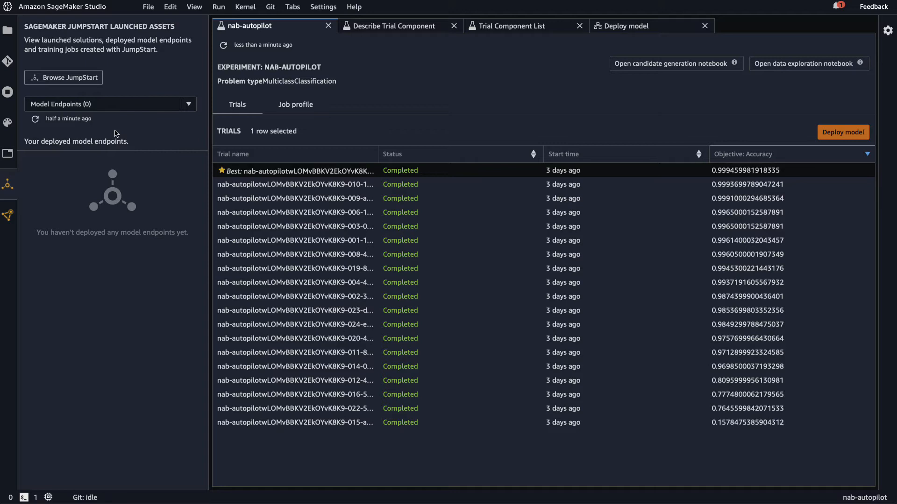
pyautogui.click(6, 155)
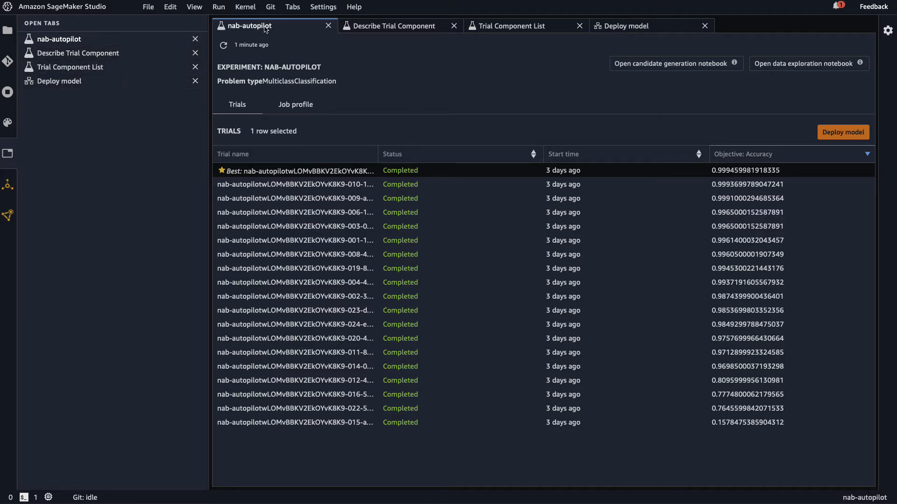
# - Create a new terminal and list the running Python processes with "ps -ef | grep python"
pyautogui.click(149, 8)
pyautogui.moveTo(159, 24)
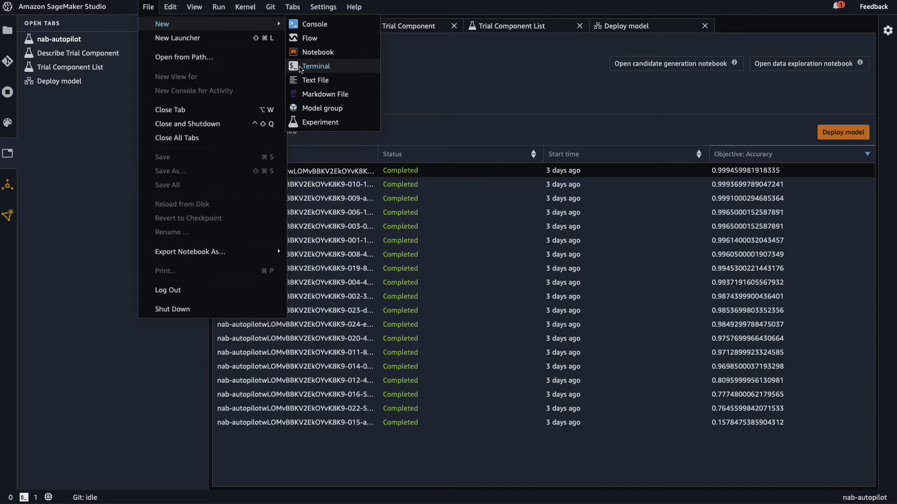
pyautogui.click(297, 70)
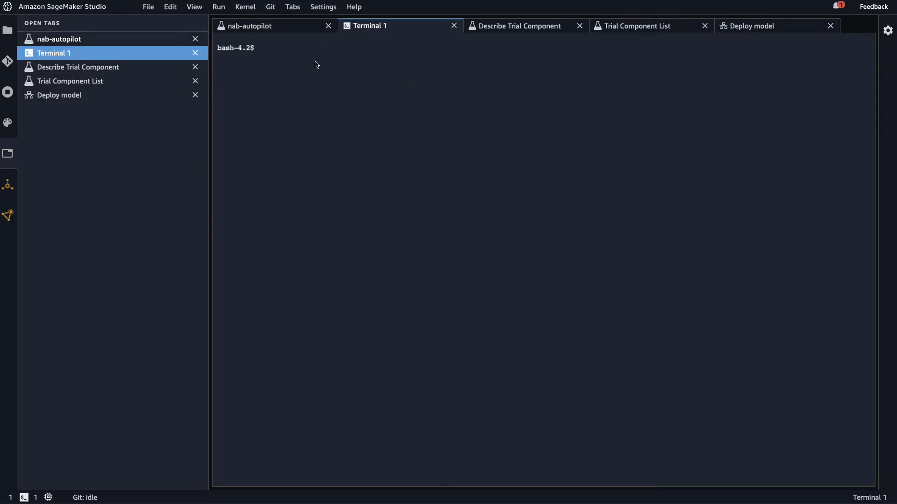
pyautogui.write('ps -ef | grep python')
pyautogui.press('Return')
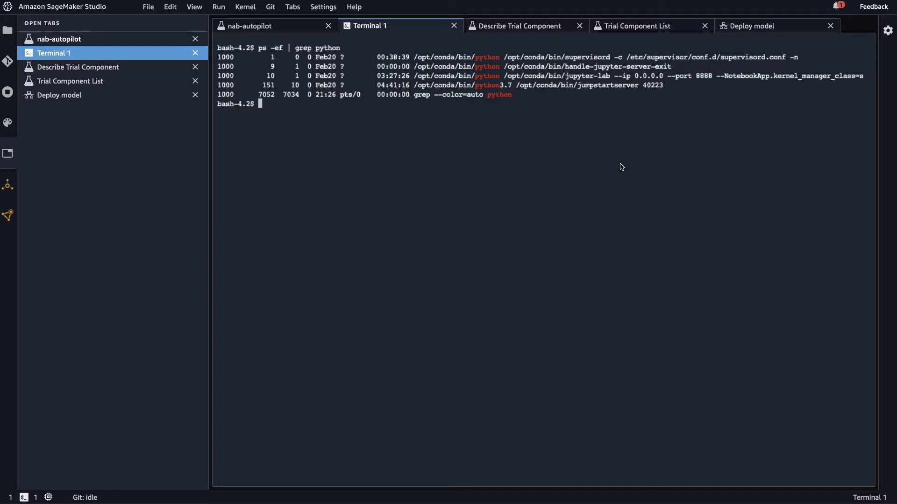
pyautogui.hotkey('ctrl', '+')
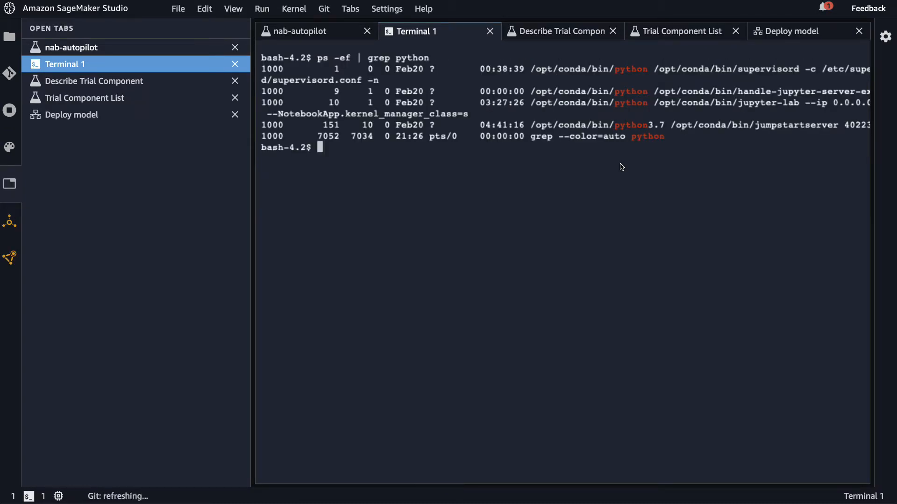
pyautogui.hotkey('ctrl', '-')
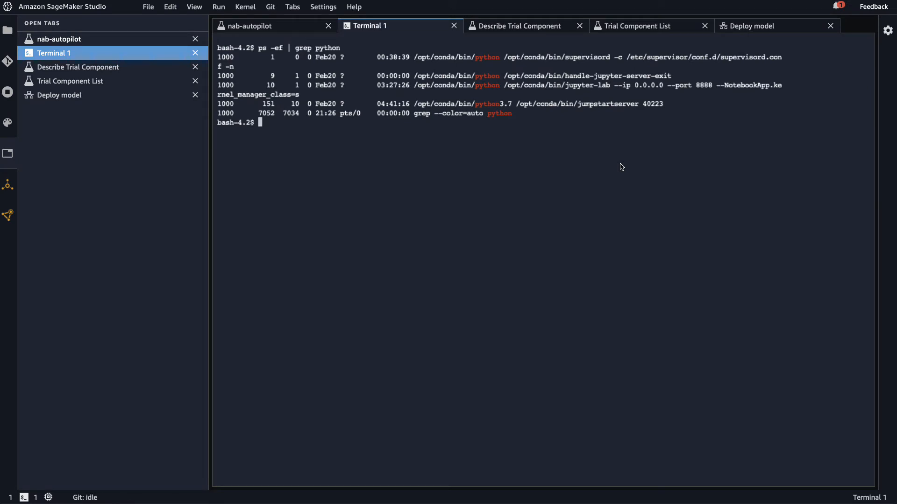
# - Show the disk usage with "df -h", and try "import pandas as pd" in an IPython session
pyautogui.write('df -h')
pyautogui.press('Return')
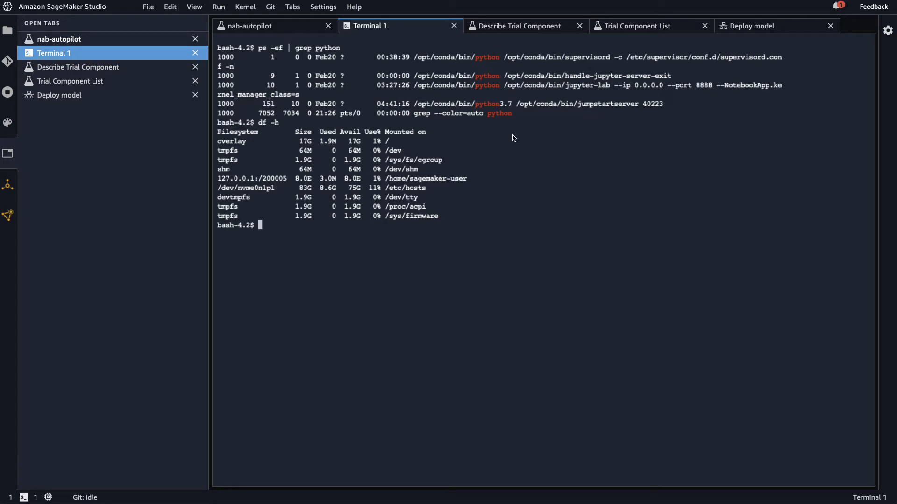
pyautogui.write('ipython')
pyautogui.press('Return')
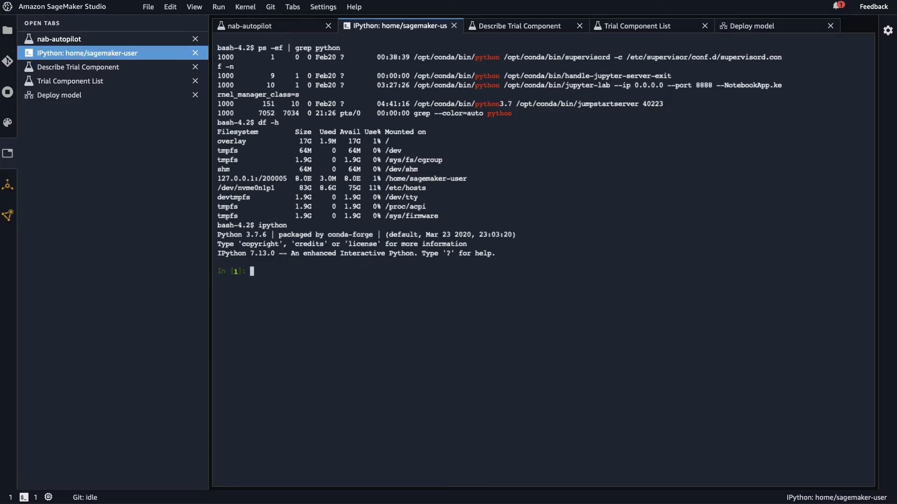
pyautogui.write('import pandas as pd')
pyautogui.press('Return')
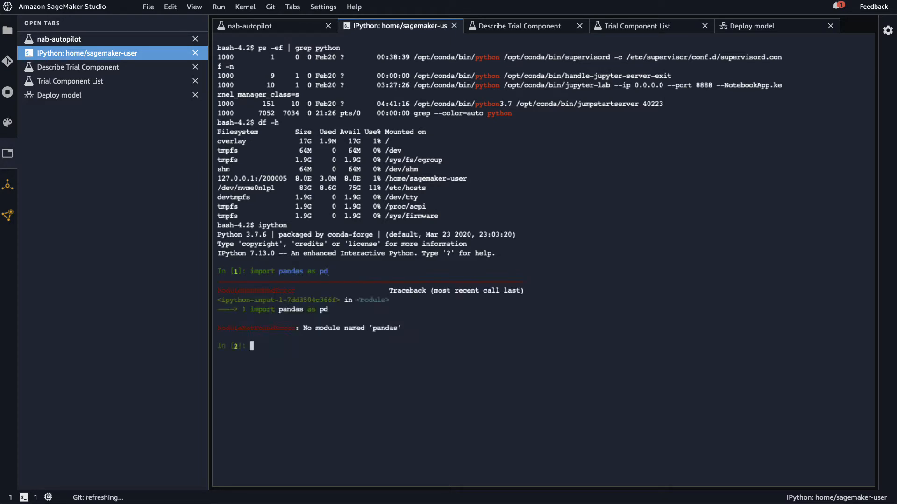
# - Exit the IPython session and clear the terminal screen
pyautogui.write('exit(')
pyautogui.press('Return')
pyautogui.hotkey('ctrl', 'l')
pyautogui.write('pip')
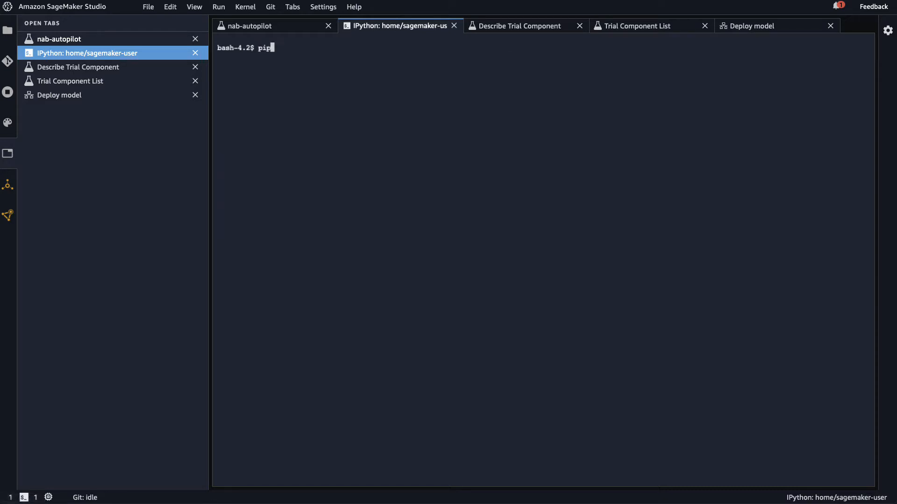
pyautogui.write(' install')
pyautogui.press('BackSpace')
pyautogui.press('BackSpace')
pyautogui.press('BackSpace')
pyautogui.press('BackSpace')
pyautogui.press('BackSpace')
pyautogui.press('BackSpace')
pyautogui.press('BackSpace')
pyautogui.press('BackSpace')
pyautogui.press('BackSpace')
pyautogui.press('BackSpace')
pyautogui.press('BackSpace')
pyautogui.press('BackSpace')
# - Close the terminal and create a new notebook that uses the Python 3 (Data Science) kernel
pyautogui.click(454, 26)
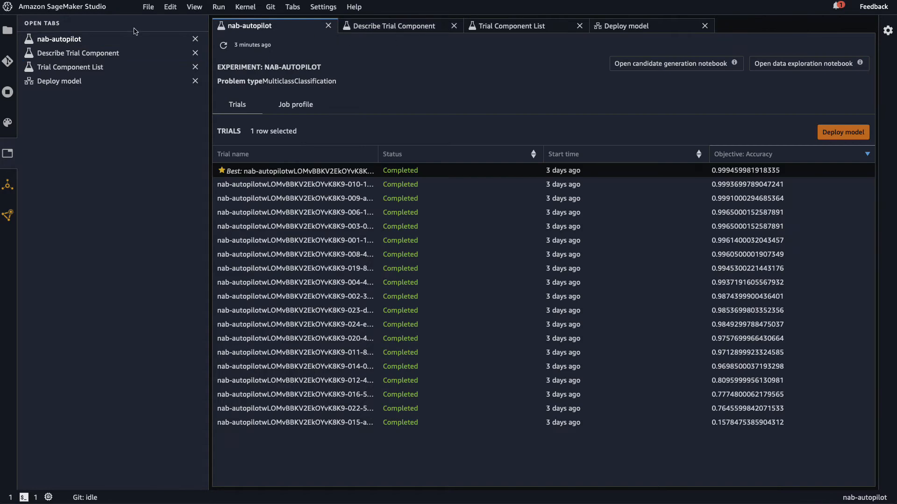
pyautogui.click(149, 11)
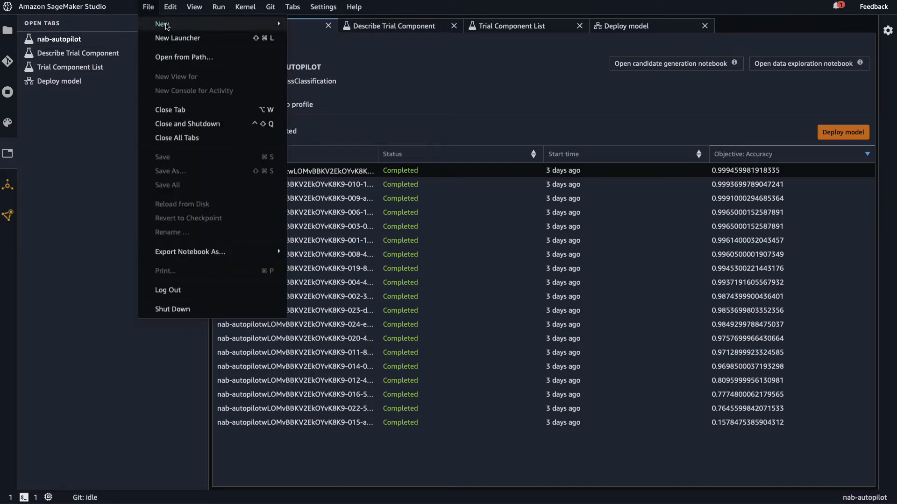
pyautogui.moveTo(217, 24)
pyautogui.click(318, 52)
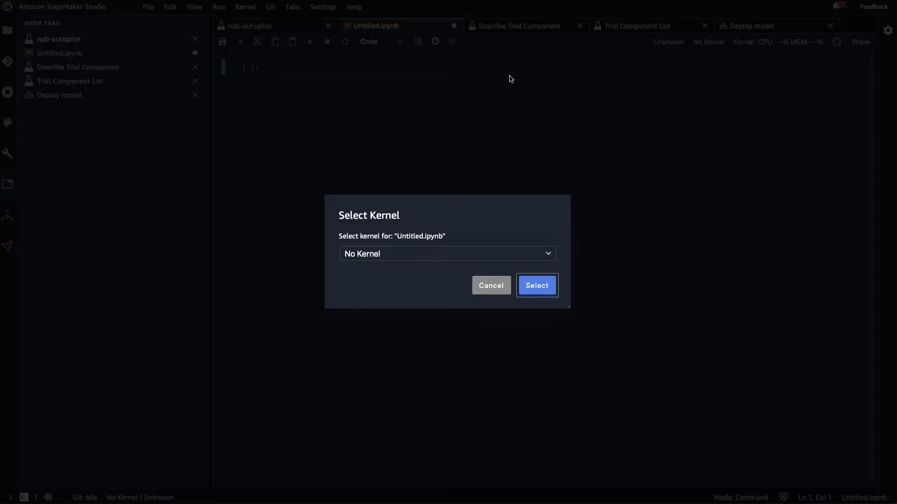
pyautogui.click(460, 256)
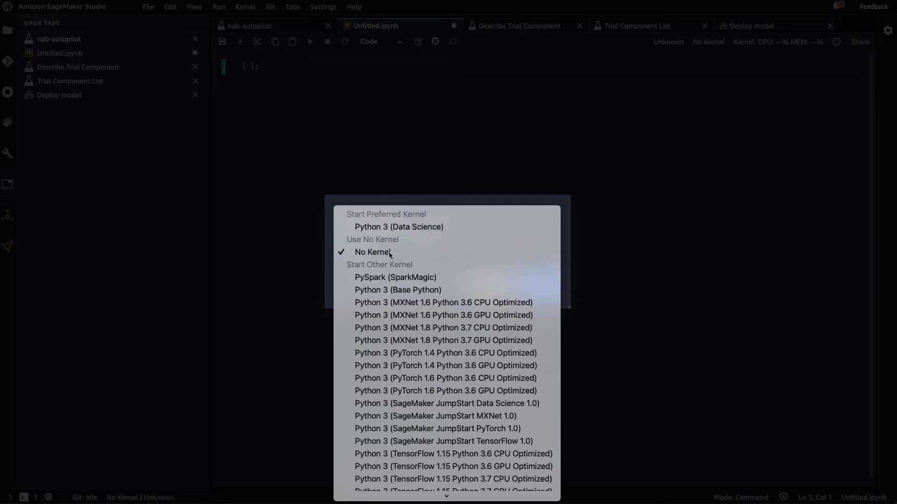
pyautogui.scroll(-3, 487, 294)
pyautogui.scroll(-1, 487, 294)
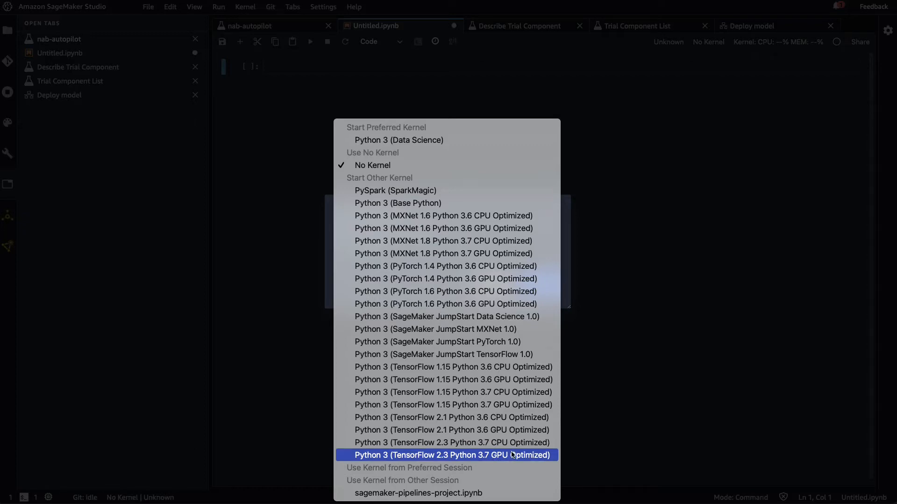
pyautogui.click(368, 140)
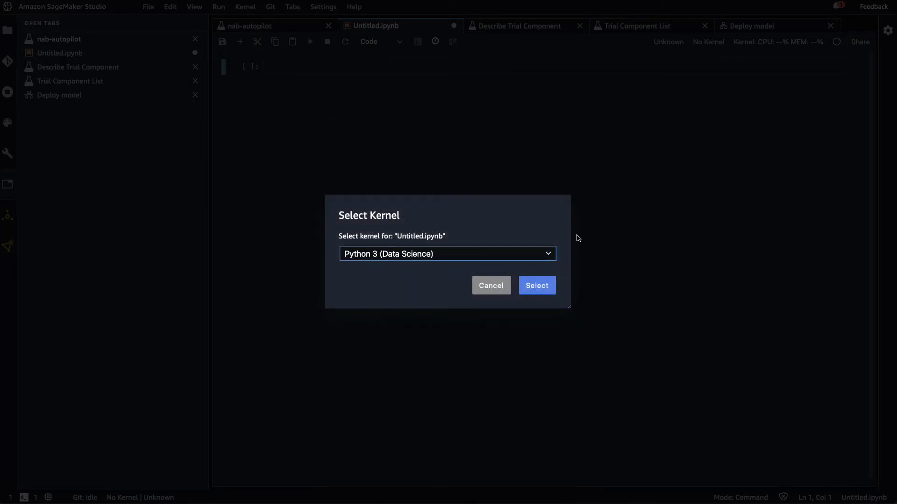
pyautogui.click(536, 286)
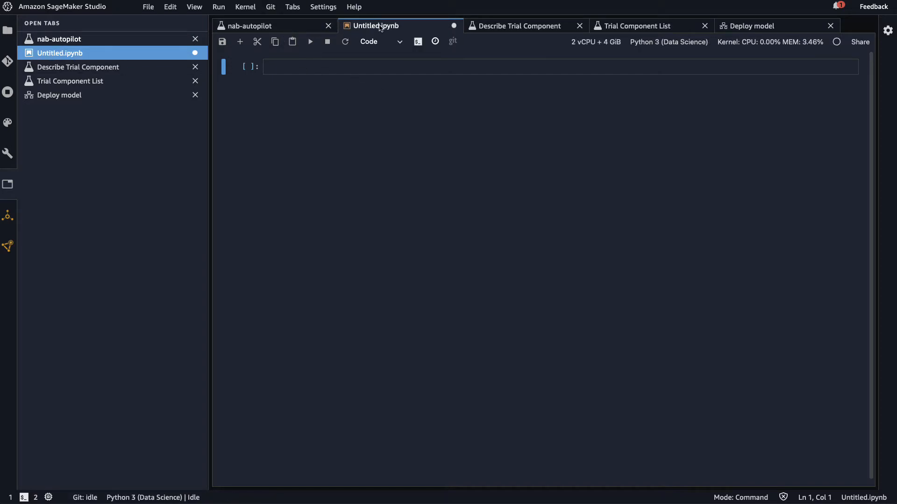
# - Run "import pandas as pd" in the first cell of the new notebook
pyautogui.click(303, 68)
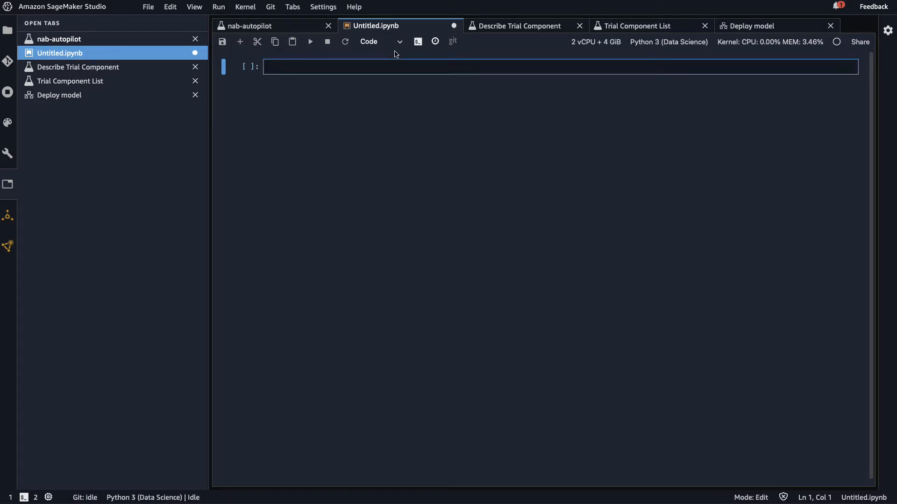
pyautogui.write('import panda')
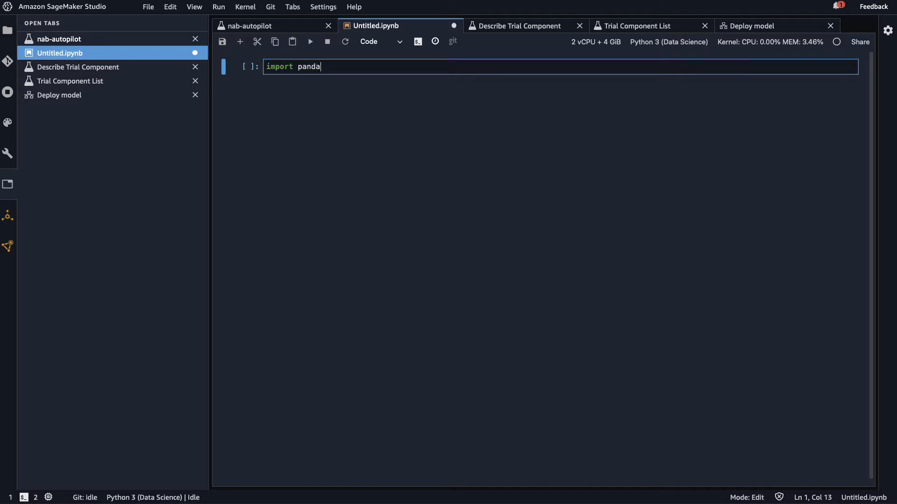
pyautogui.write('s as pd')
pyautogui.hotkey('shift', 'Return')
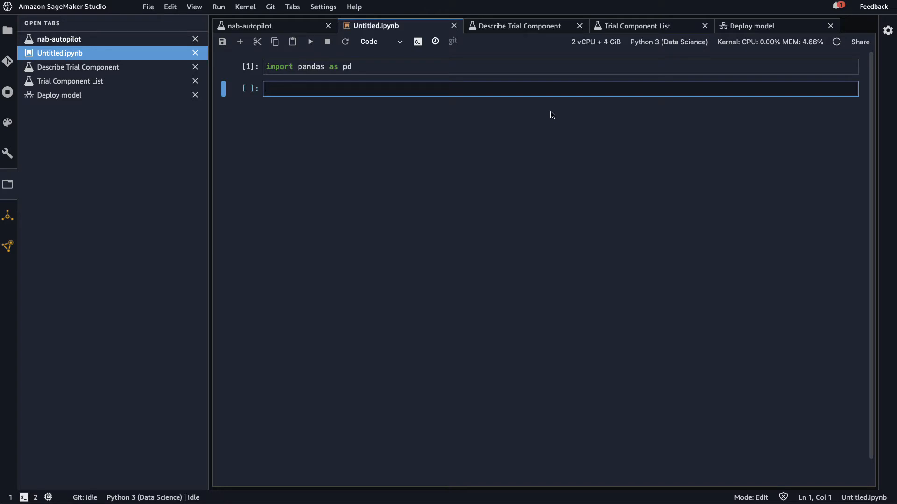
pyautogui.press('Escape')
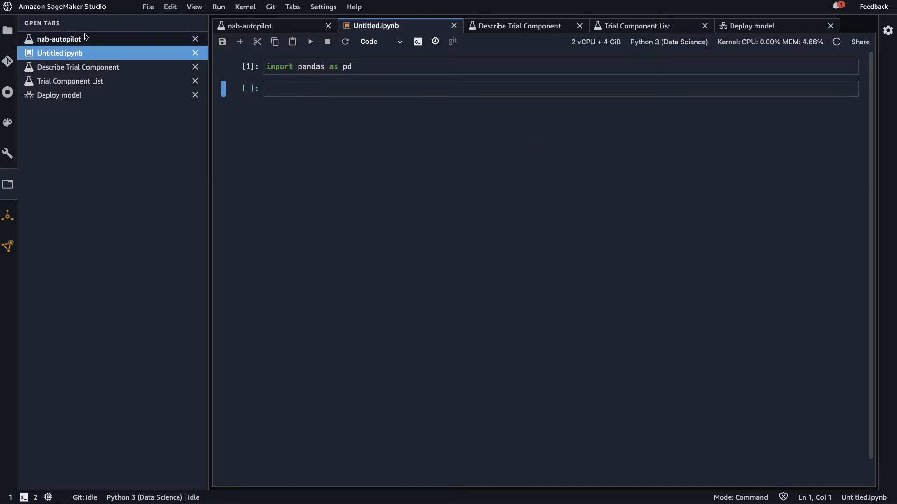
# - View the form for creating a new model group and dismiss it without creating one
pyautogui.click(152, 11)
pyautogui.moveTo(186, 25)
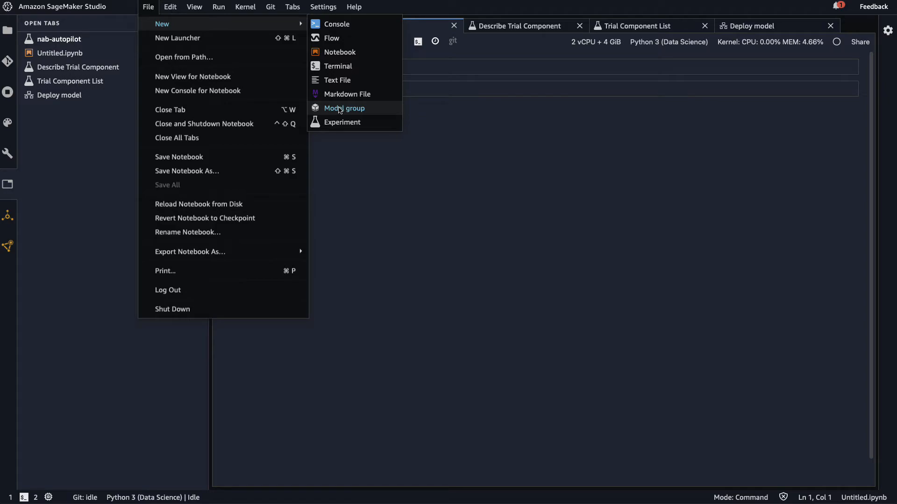
pyautogui.click(331, 113)
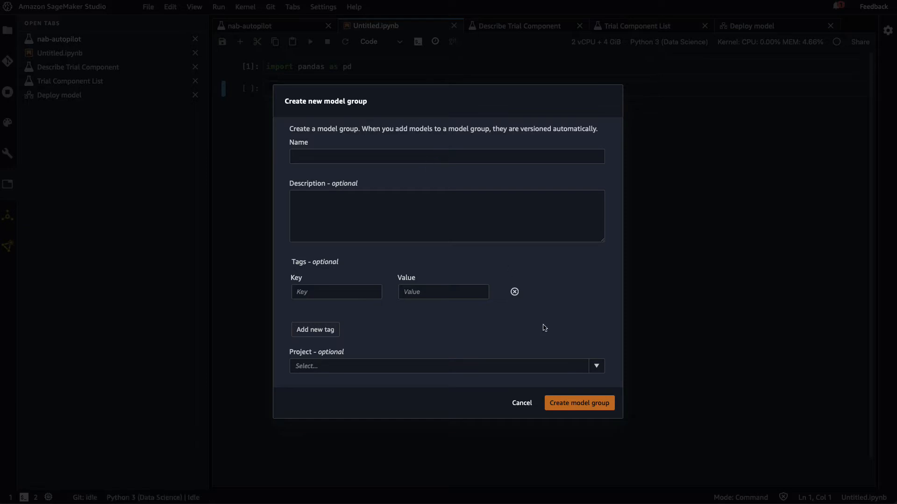
pyautogui.click(521, 403)
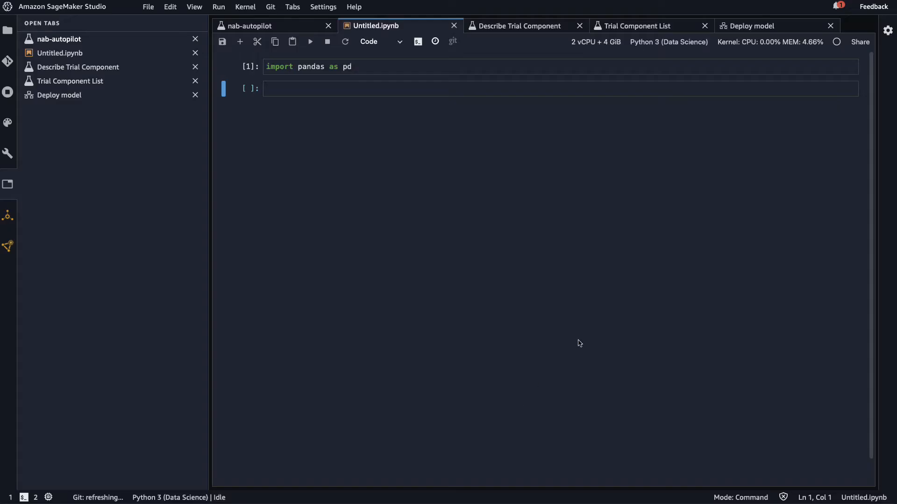
# - Show the notebook tools with the cell tag, slide type and raw NBConvert format settings
pyautogui.click(7, 186)
pyautogui.click(7, 154)
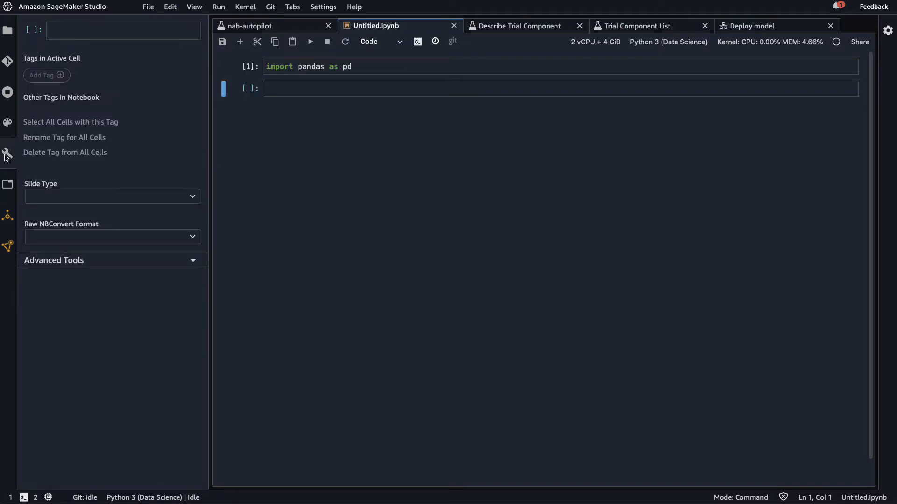
pyautogui.click(7, 157)
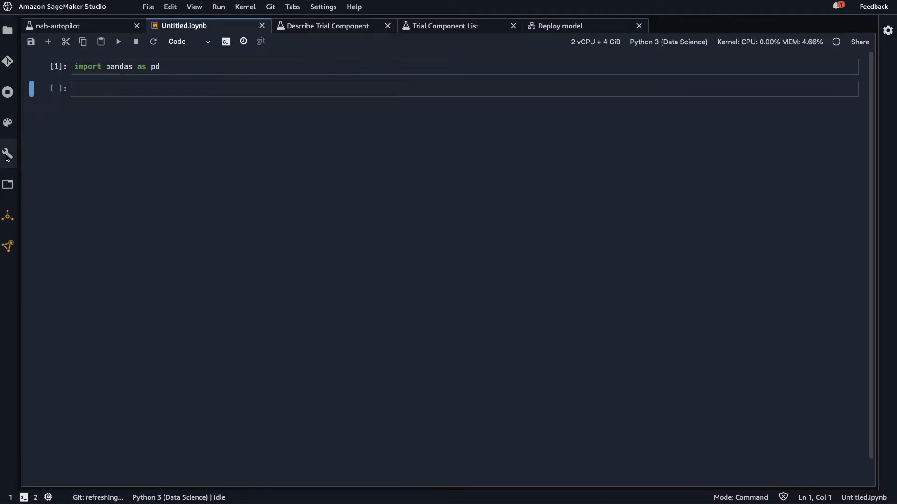
pyautogui.click(7, 157)
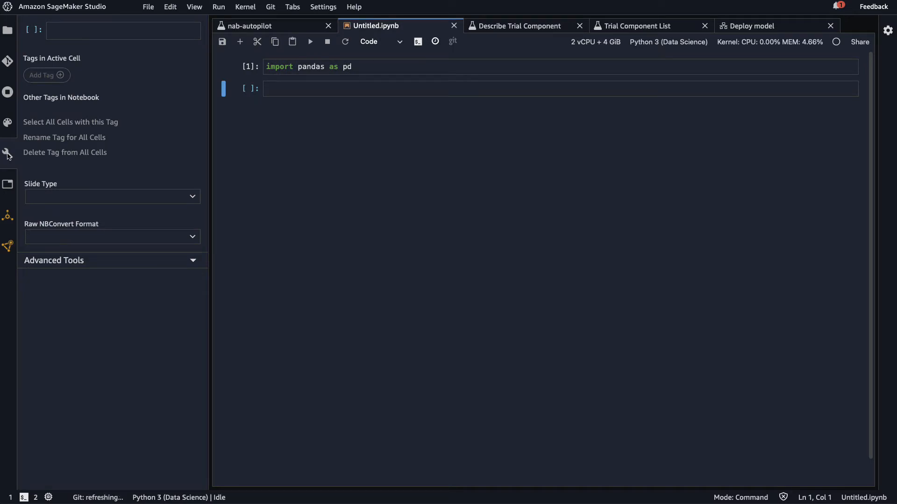
# - Look through the command palette, from console and file operations down to the SageMaker commands
pyautogui.click(8, 124)
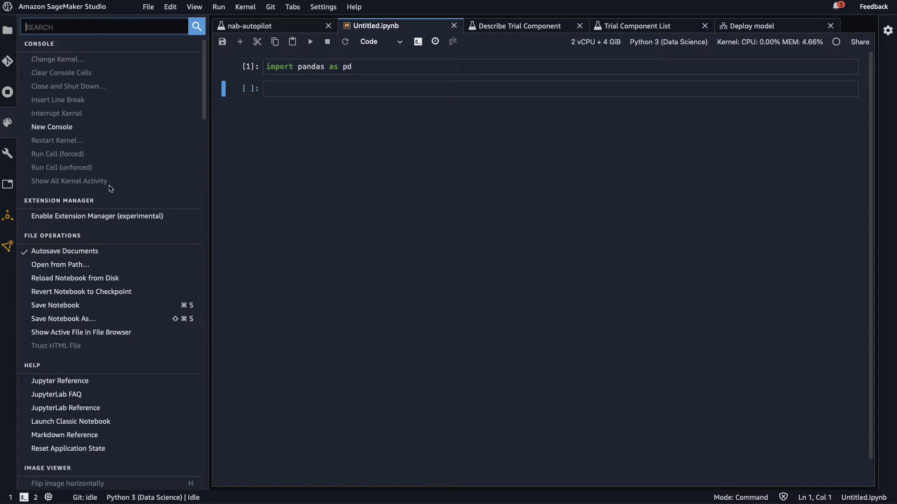
pyautogui.scroll(-1, 110, 187)
pyautogui.scroll(-5, 109, 205)
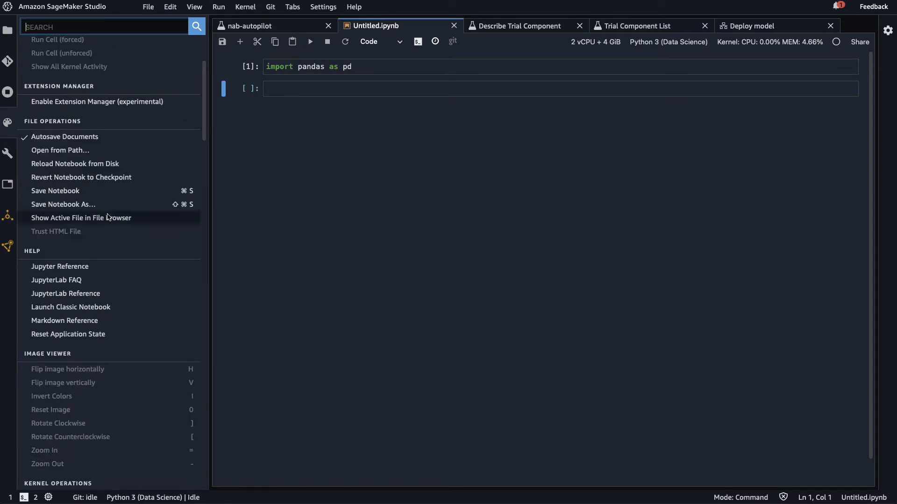
pyautogui.scroll(-15, 110, 220)
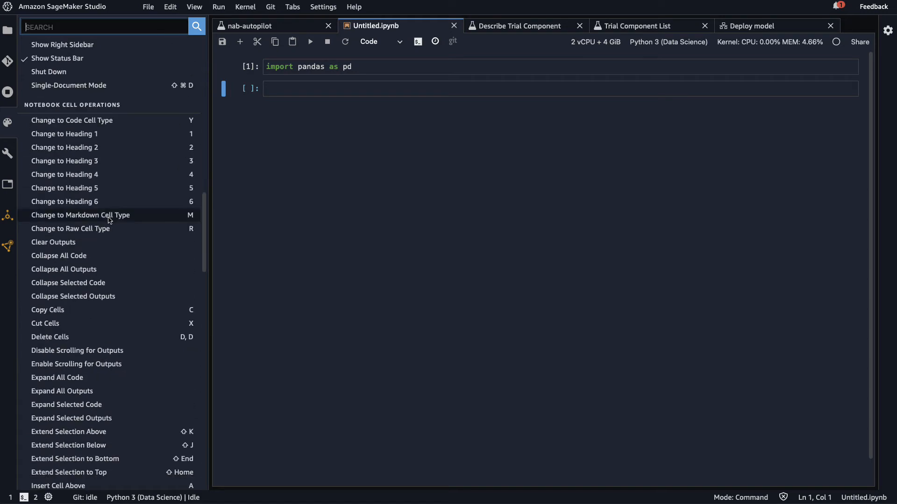
pyautogui.scroll(-10, 111, 223)
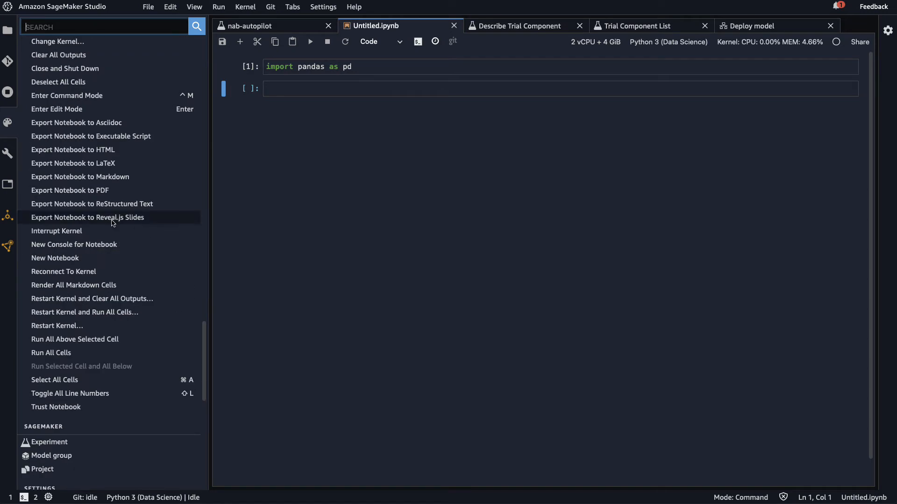
pyautogui.scroll(-2, 113, 223)
# - Shut down the Untitled.ipynb kernel and the terminal session, and close the notebook without saving
pyautogui.click(8, 92)
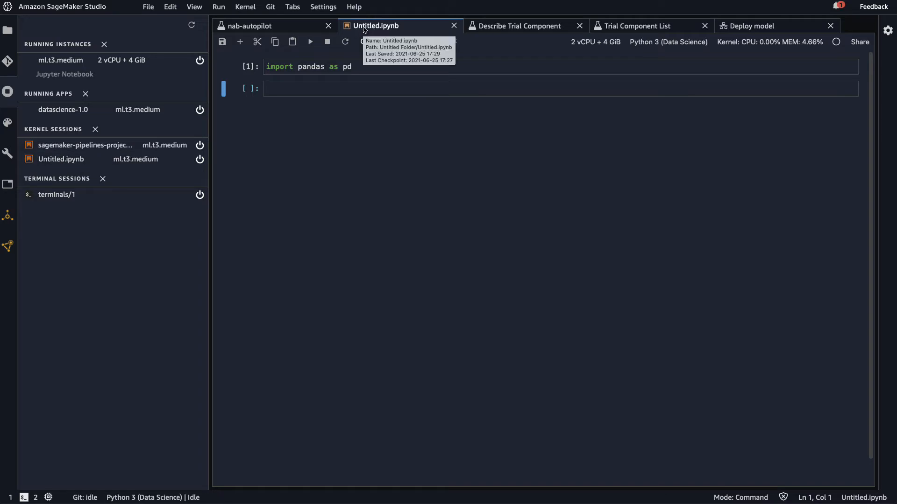
pyautogui.click(199, 159)
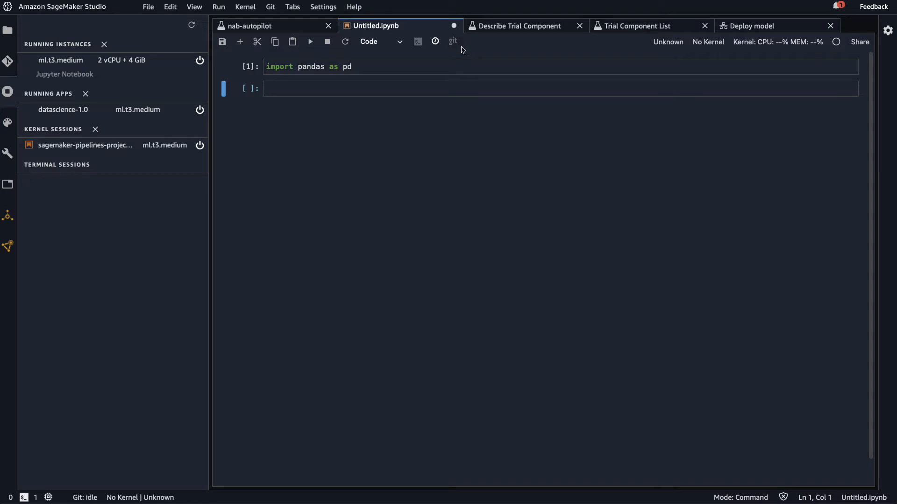
pyautogui.click(454, 26)
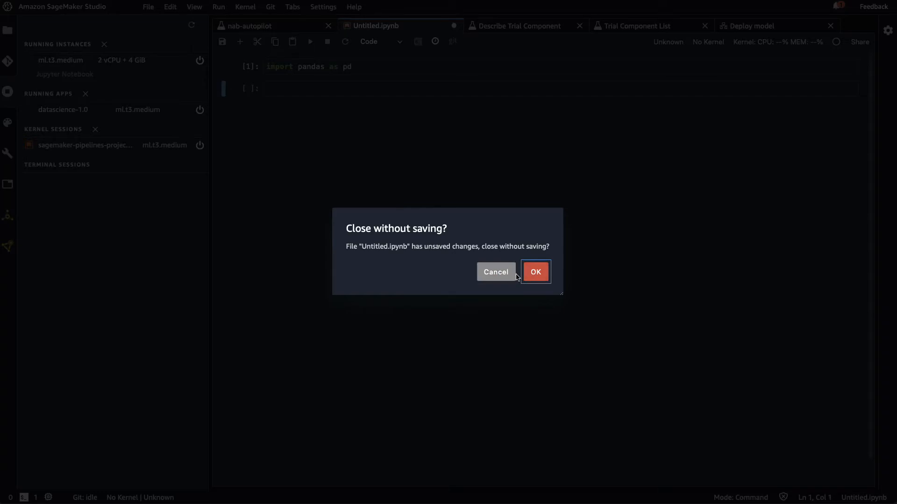
pyautogui.click(536, 274)
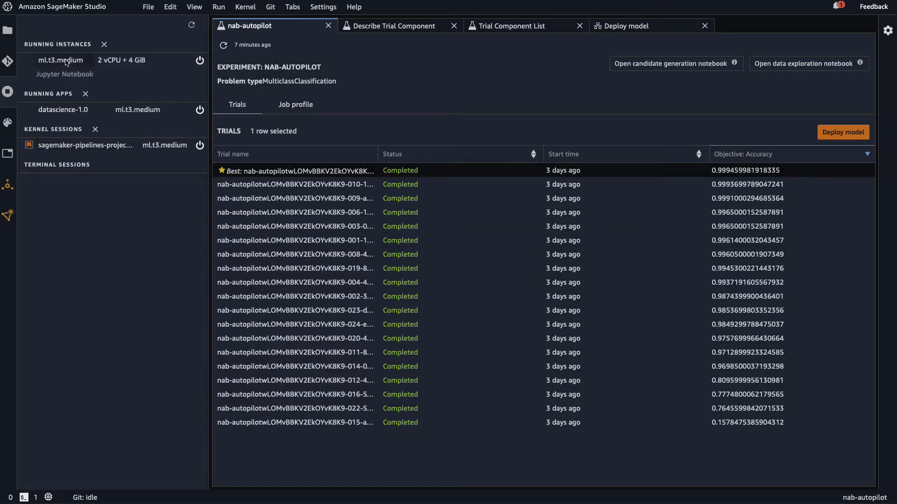
# - Check the Git repository options for the current folder and show the file browser
pyautogui.click(7, 62)
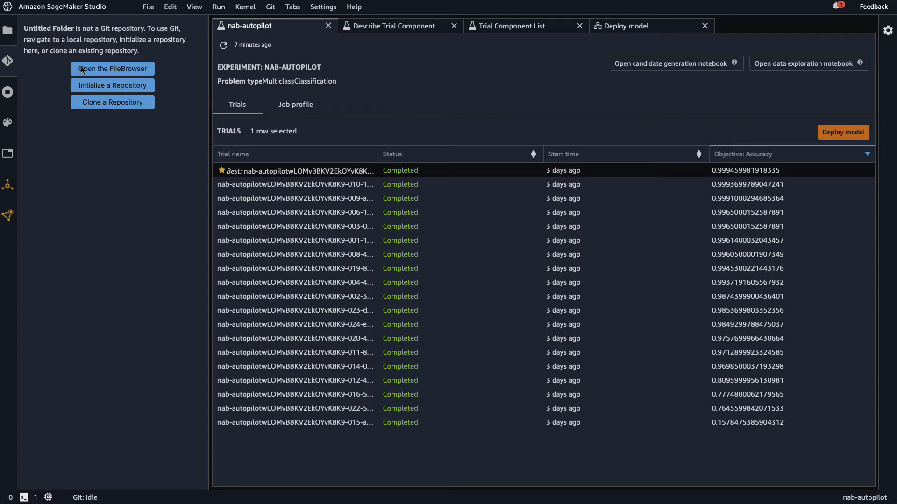
pyautogui.click(7, 30)
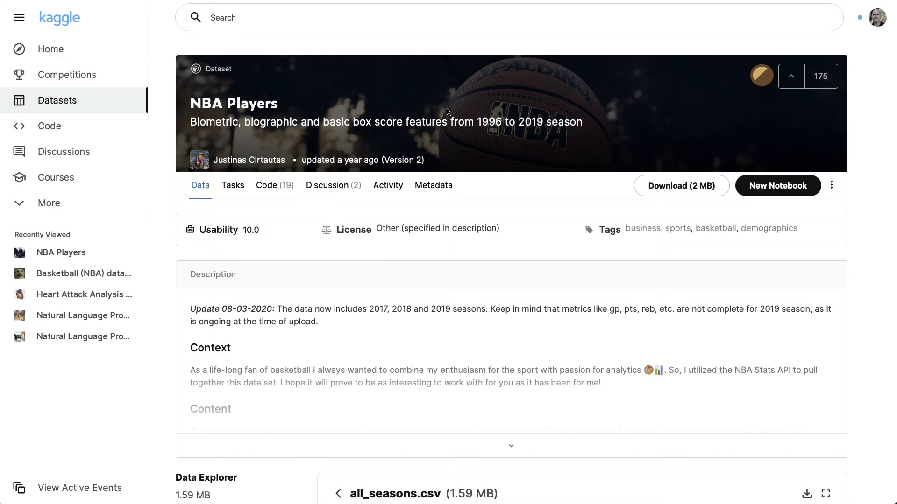
# - Switch to the NBA Players dataset page on Kaggle and download the dataset
pyautogui.click(673, 184)
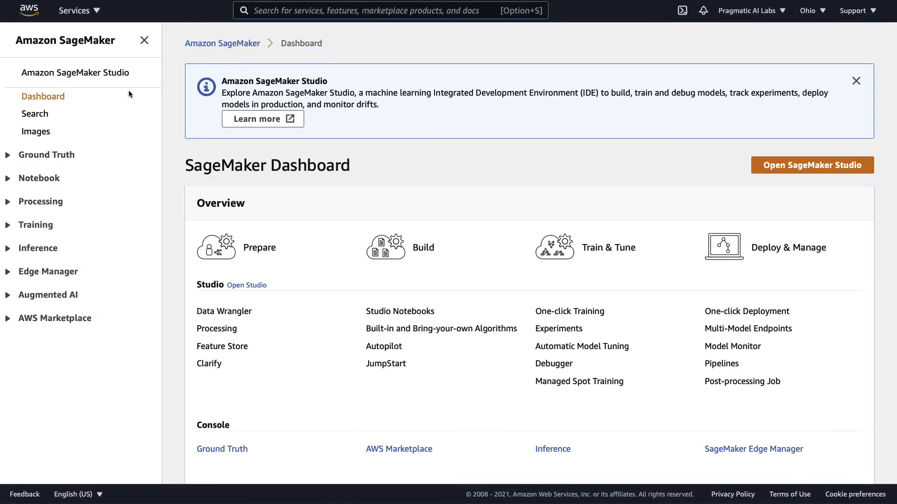
# - Open the AWS Management Console in a new browser tab and go to the Amazon S3 bucket list
pyautogui.rightClick(28, 7)
pyautogui.click(51, 14)
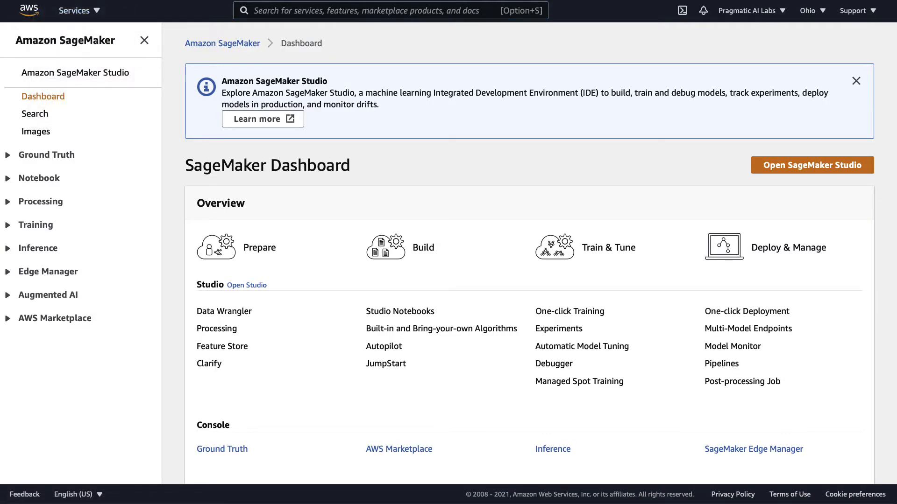
pyautogui.click(494, 1)
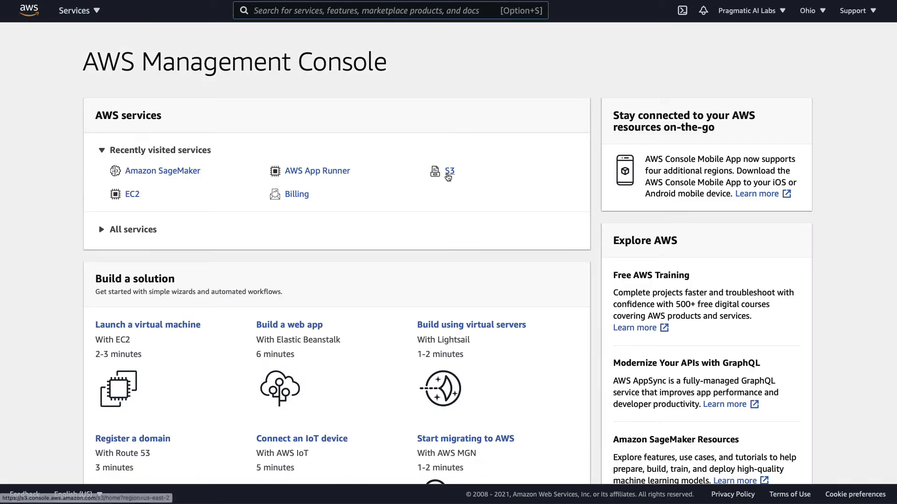
pyautogui.click(448, 172)
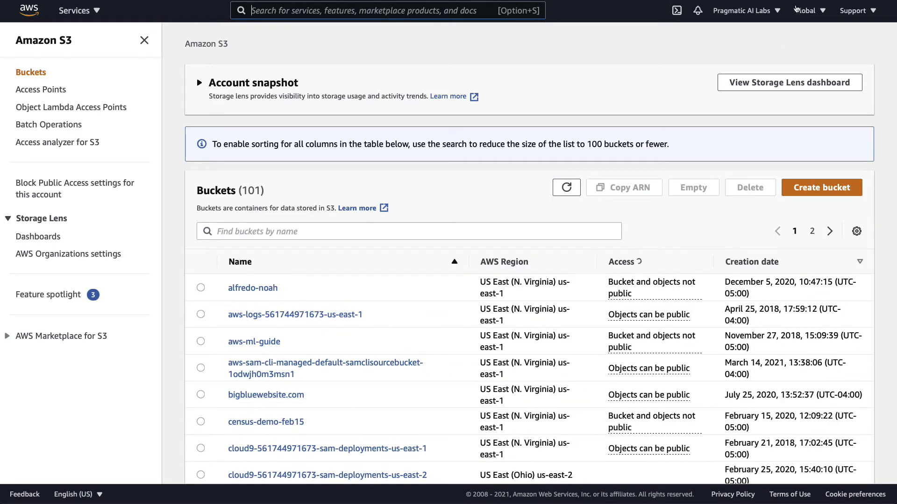
# - Compare the AWS Region column of the S3 bucket list with the region selected in the SageMaker console
pyautogui.moveTo(488, 261); pyautogui.dragTo(530, 262)
pyautogui.scroll(-2, 535, 283)
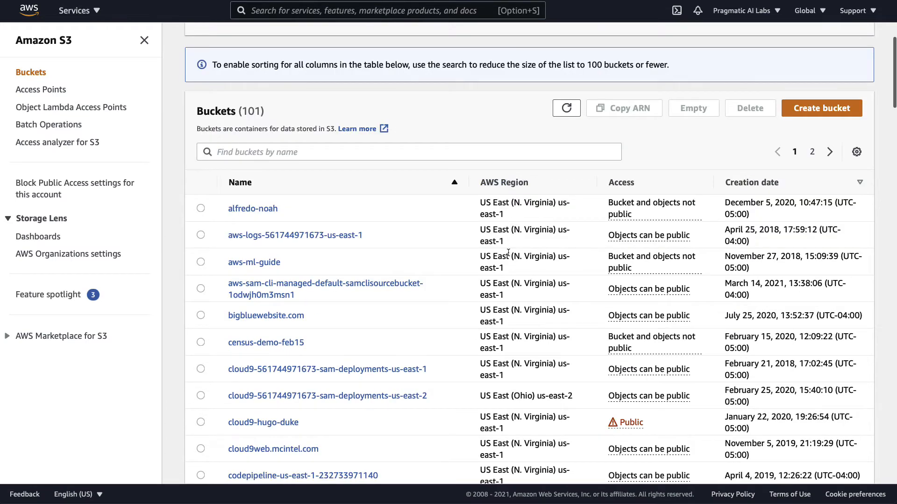
pyautogui.scroll(-2, 509, 280)
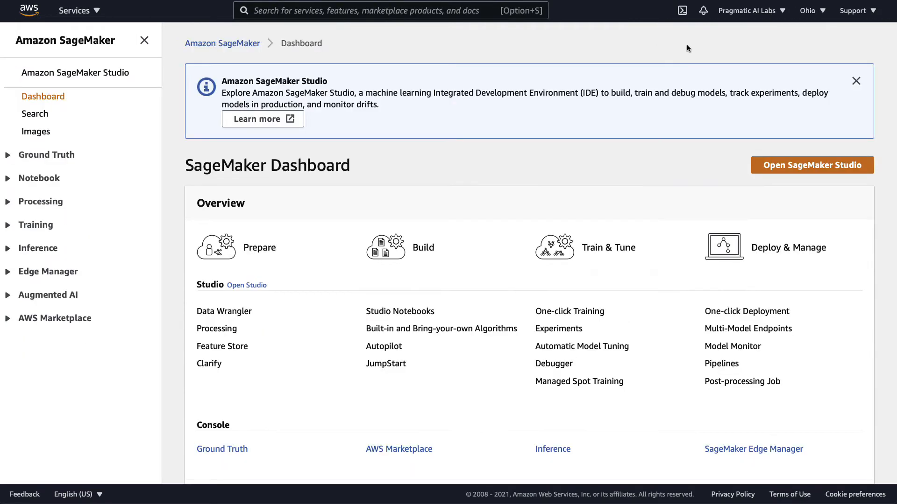
pyautogui.click(820, 11)
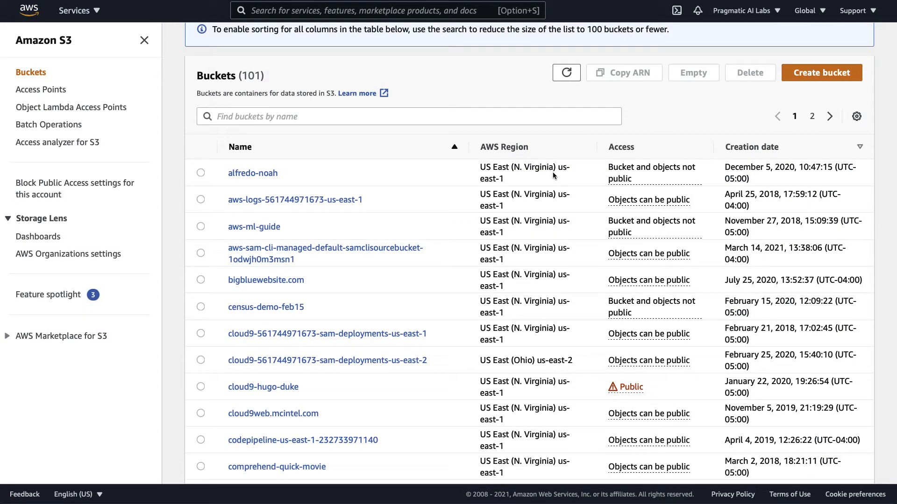
pyautogui.scroll(-1, 551, 173)
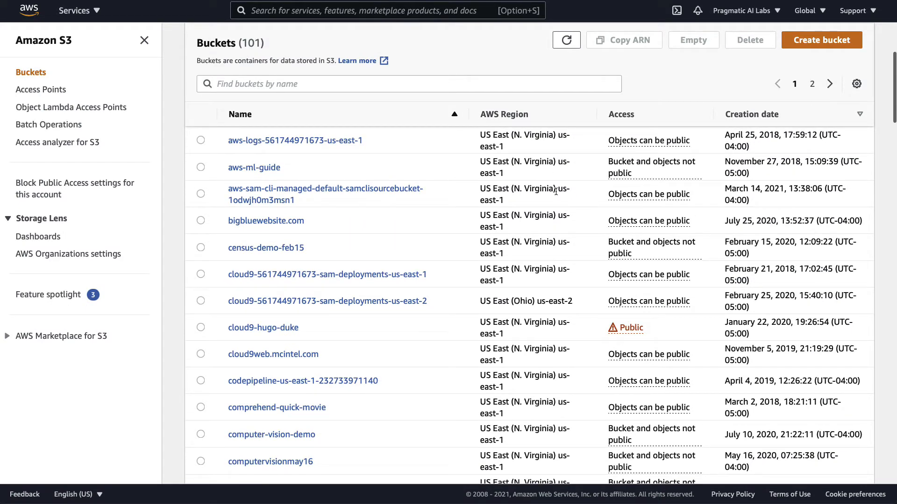
pyautogui.scroll(2, 514, 183)
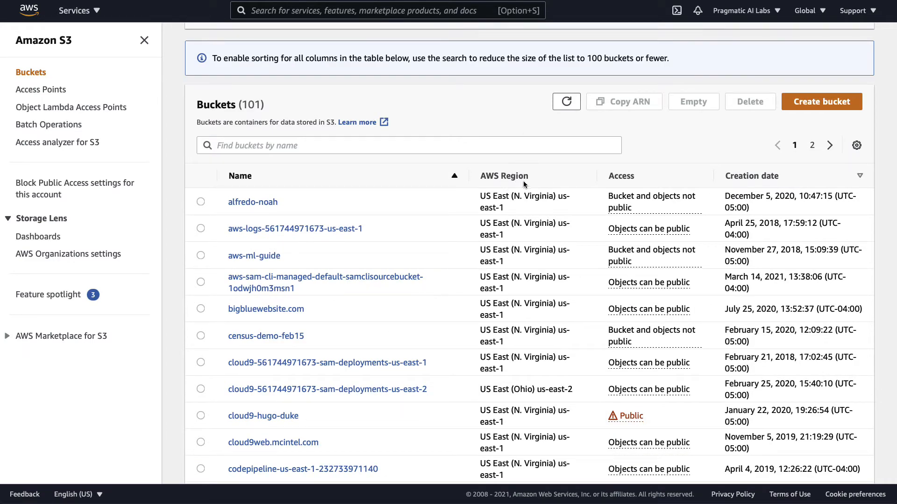
# - Look through the S3 bucket list and its total for a bucket that can be removed
pyautogui.scroll(-2, 526, 185)
pyautogui.scroll(-20, 528, 186)
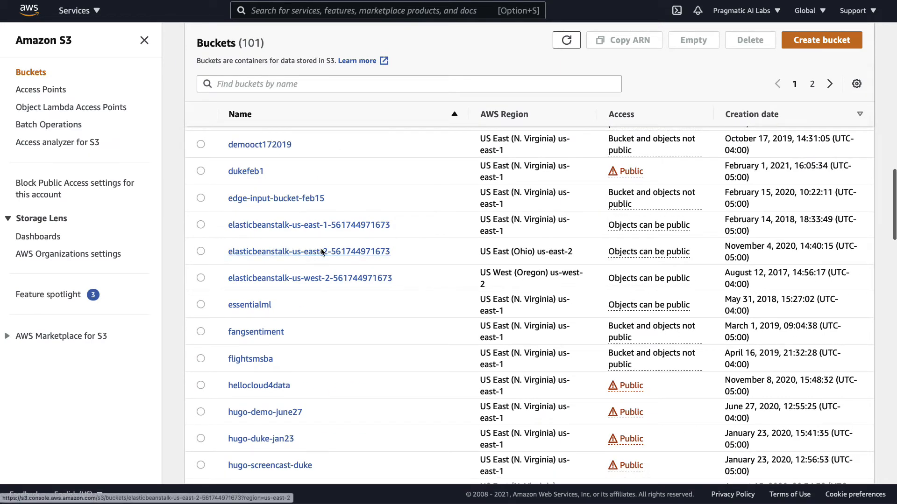
pyautogui.scroll(-10, 322, 253)
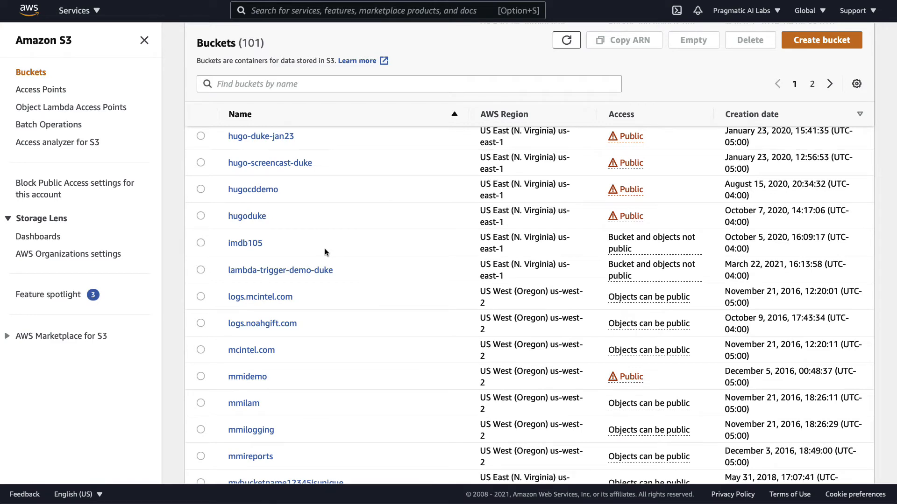
pyautogui.scroll(-5, 325, 252)
pyautogui.scroll(-6, 326, 252)
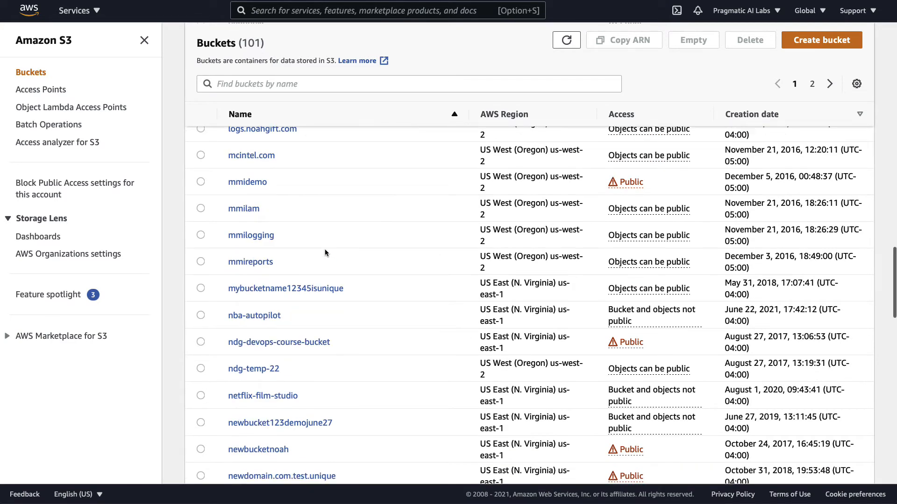
pyautogui.scroll(-10, 327, 254)
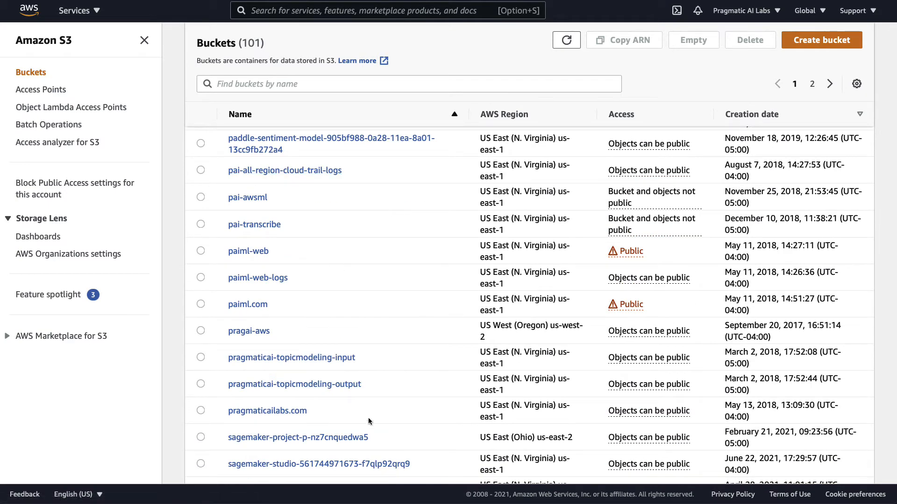
pyautogui.scroll(-10, 447, 428)
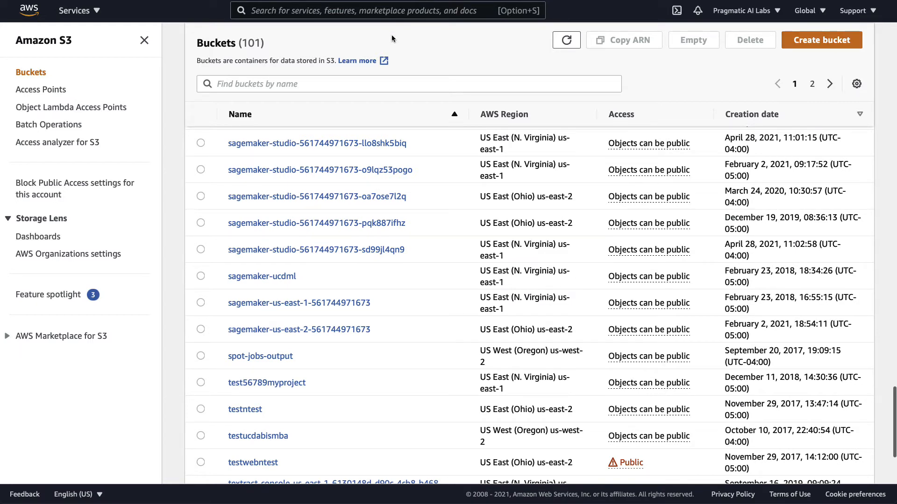
pyautogui.moveTo(269, 43); pyautogui.dragTo(208, 43)
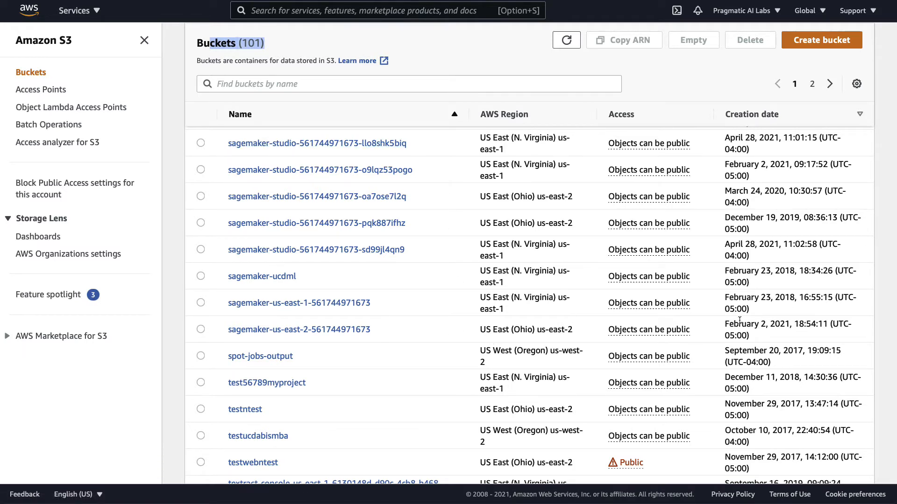
# - Try to delete the sagemaker-us-east-2 bucket in the Ohio region
pyautogui.click(200, 330)
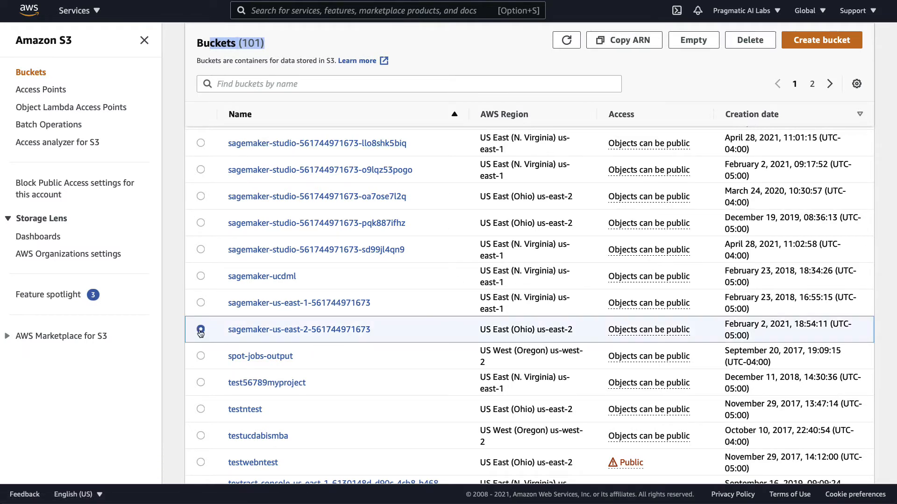
pyautogui.click(748, 40)
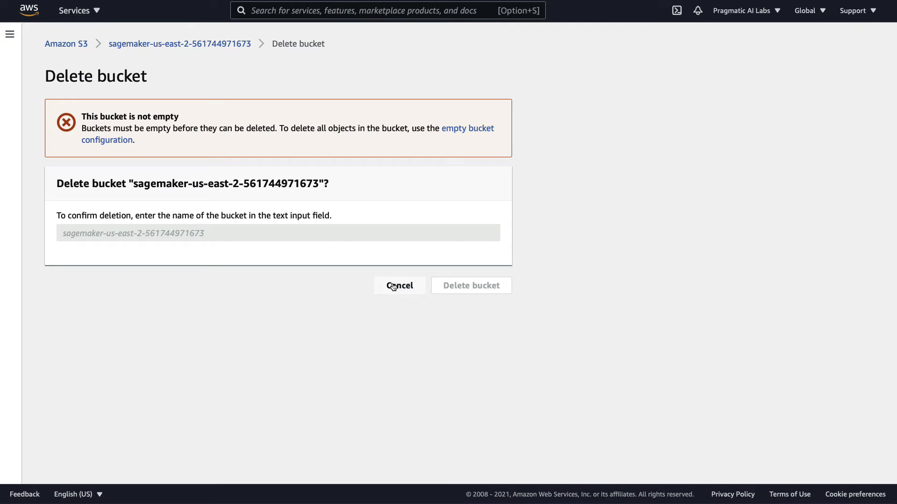
pyautogui.moveTo(135, 187); pyautogui.dragTo(320, 183)
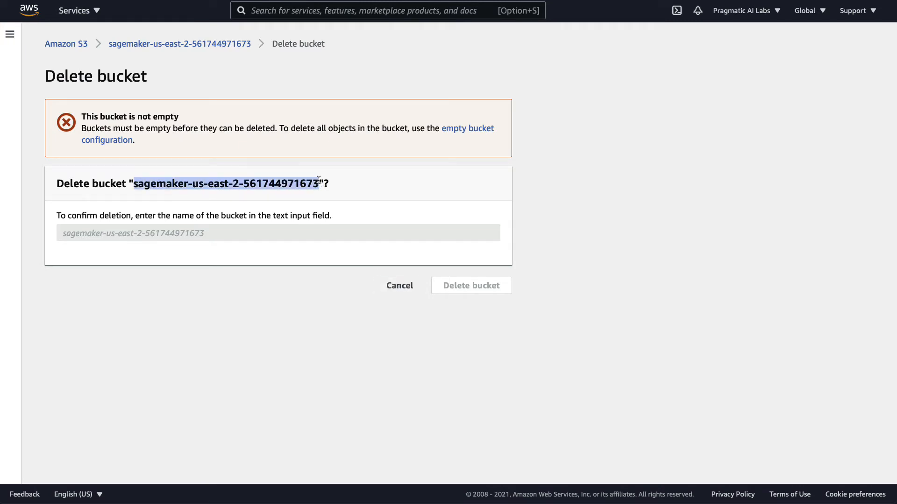
pyautogui.click(400, 286)
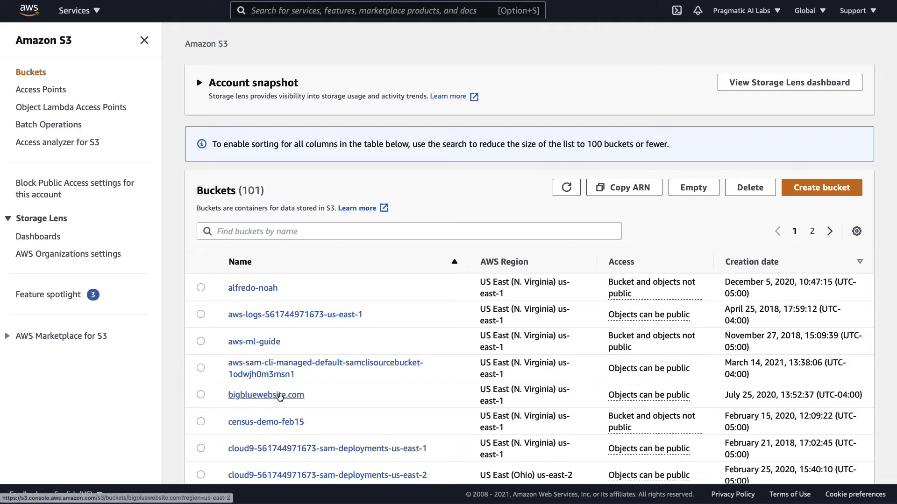
# - Check the contents of the bigbluewebsite.com bucket and delete the bucket, confirming with its name
pyautogui.click(279, 395)
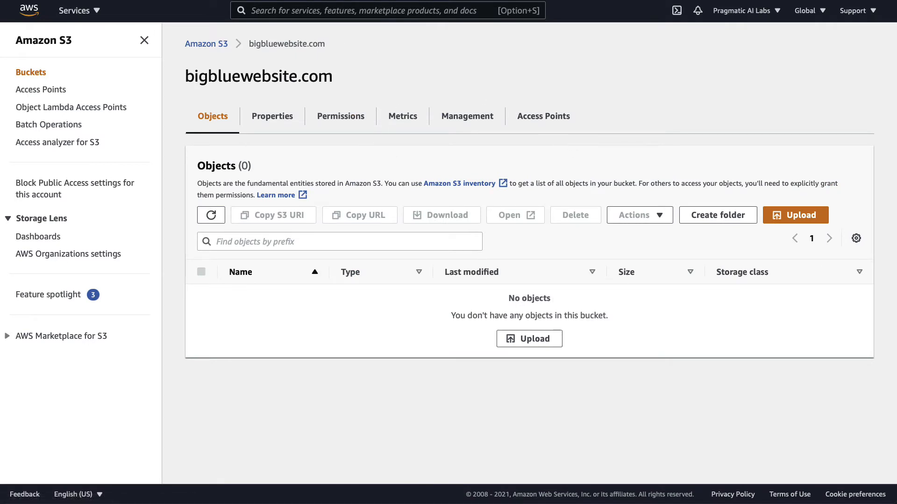
pyautogui.hotkey('alt', 'Left')
pyautogui.click(201, 395)
pyautogui.click(737, 189)
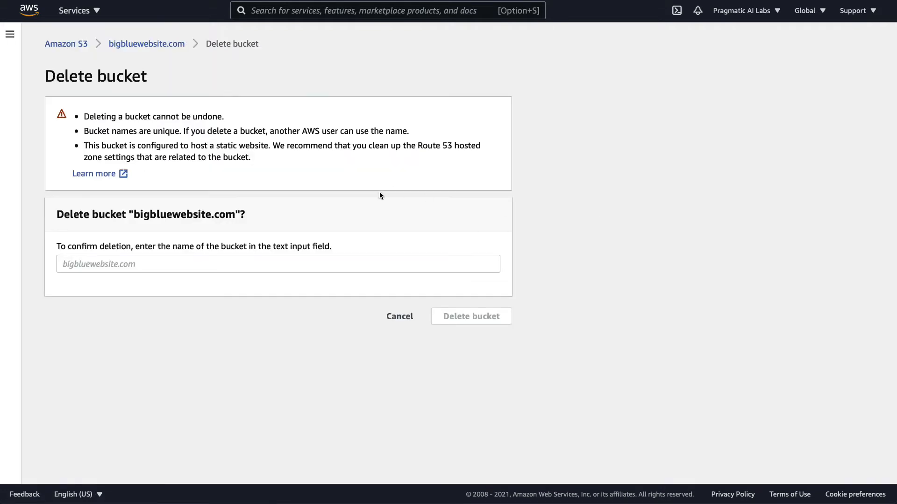
pyautogui.click(147, 265)
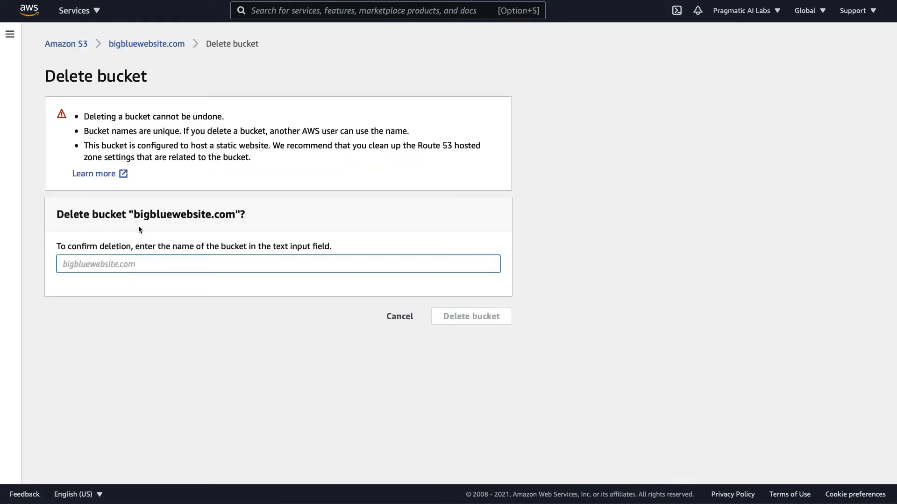
pyautogui.moveTo(134, 215); pyautogui.dragTo(237, 216)
pyautogui.press('super+c')
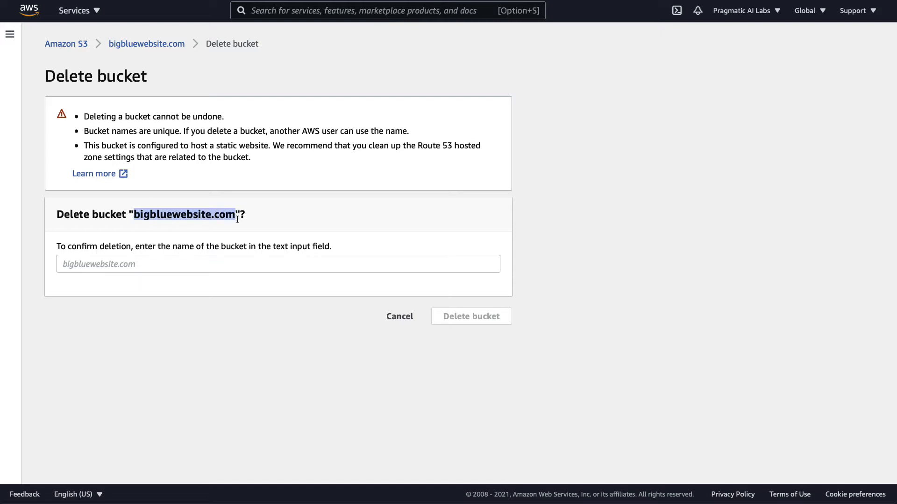
pyautogui.click(193, 262)
pyautogui.press('super+v')
pyautogui.click(472, 322)
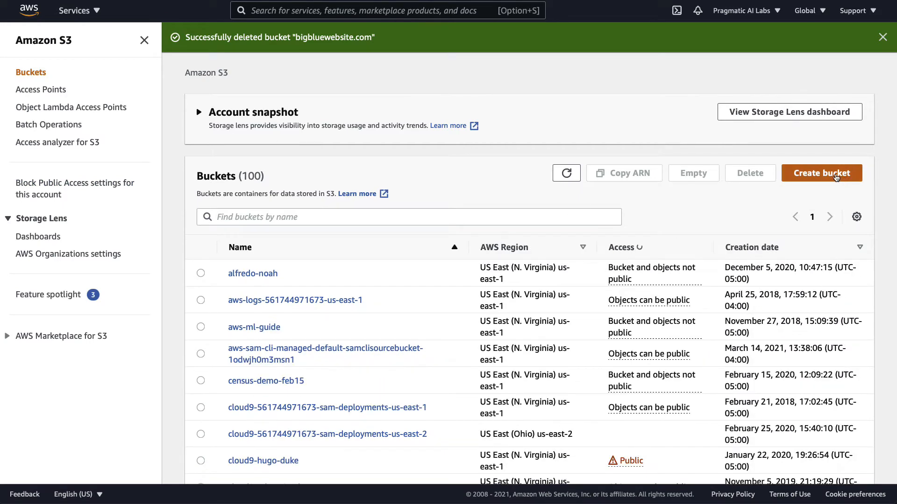
# - Try to create a new S3 bucket named nbaSagemakerTest with the default settings
pyautogui.click(836, 177)
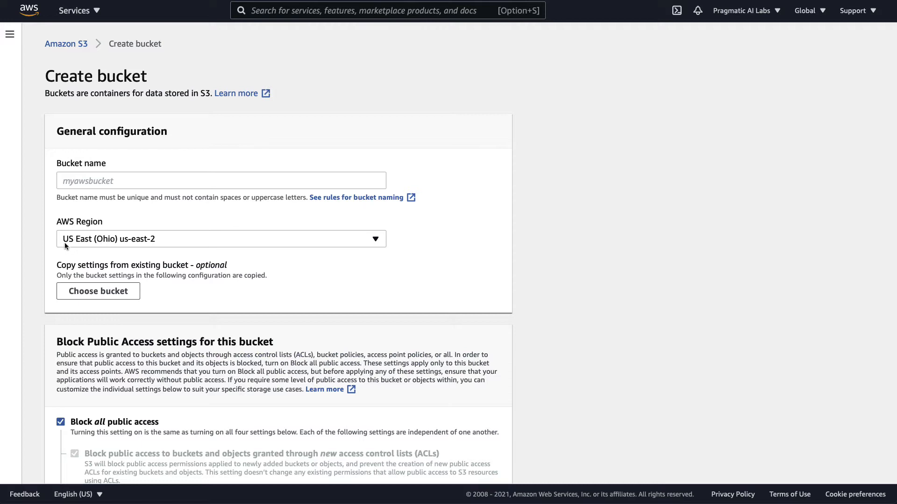
pyautogui.click(114, 183)
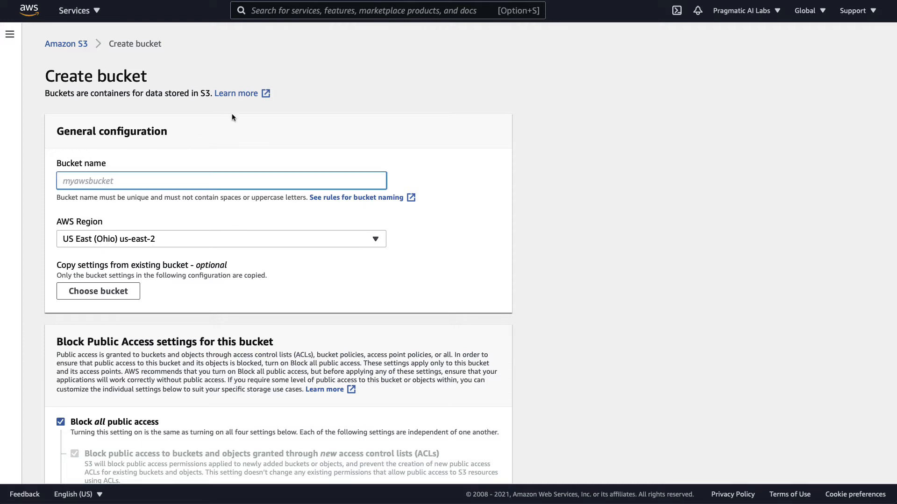
pyautogui.write('NBA-')
pyautogui.write('s')
pyautogui.press('BackSpace')
pyautogui.press('BackSpace')
pyautogui.press('BackSpace')
pyautogui.write('nbaSagemakerTest')
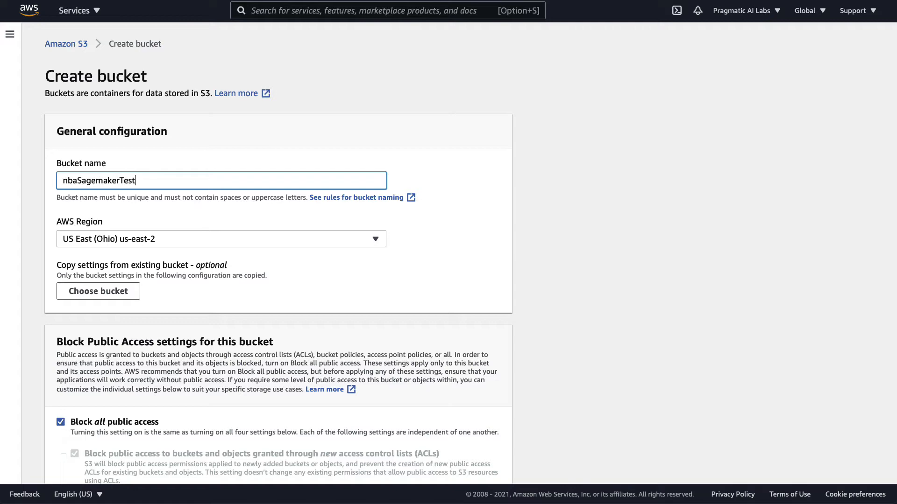
pyautogui.scroll(-15, 374, 208)
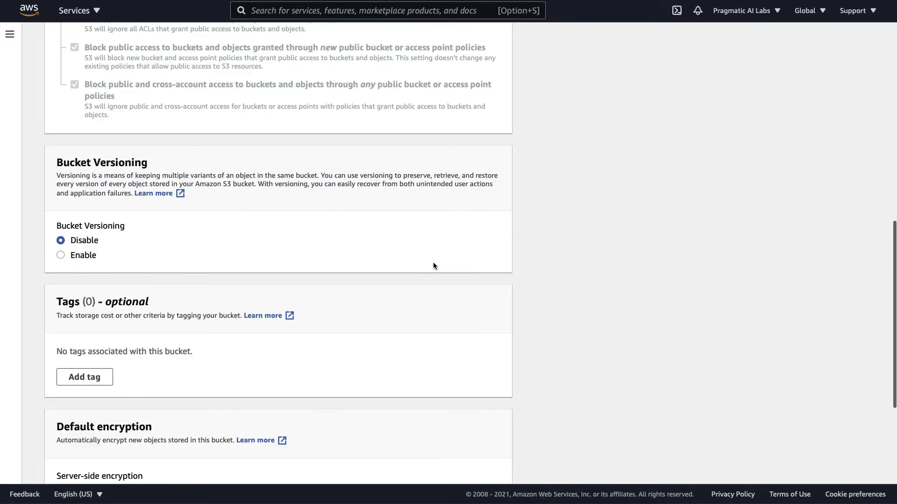
pyautogui.click(472, 464)
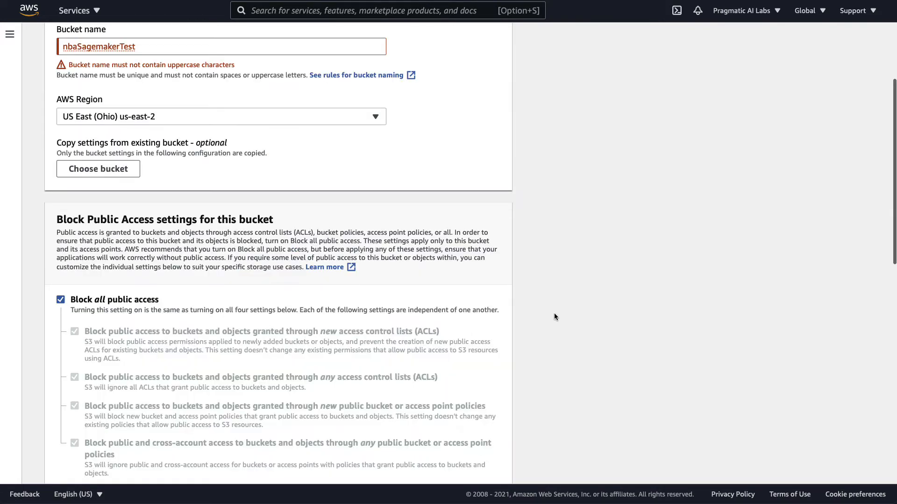
# - Correct the bucket name to all-lowercase nbasagemakertest and create the bucket
pyautogui.click(85, 46)
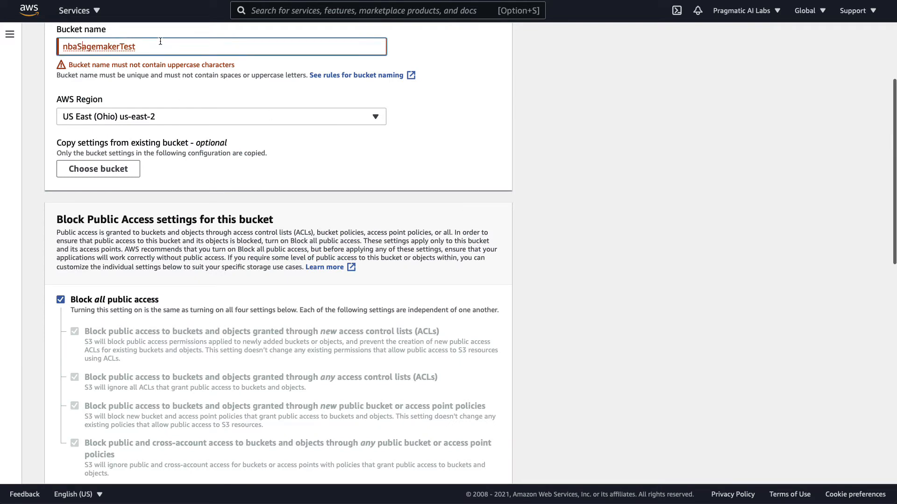
pyautogui.press('BackSpace')
pyautogui.write('s')
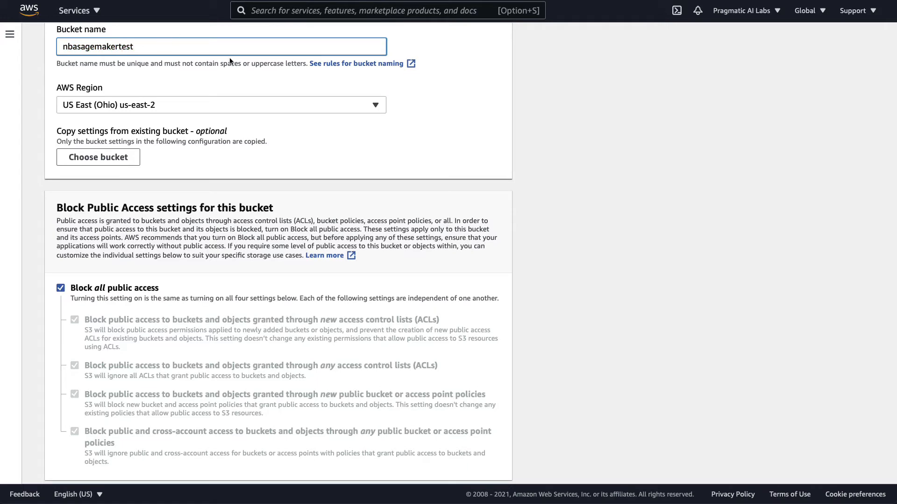
pyautogui.scroll(-10, 699, 407)
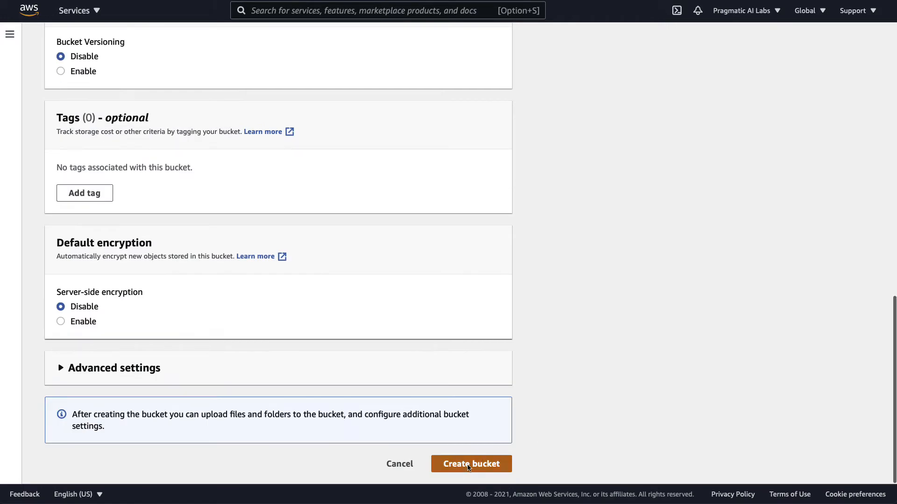
pyautogui.click(468, 467)
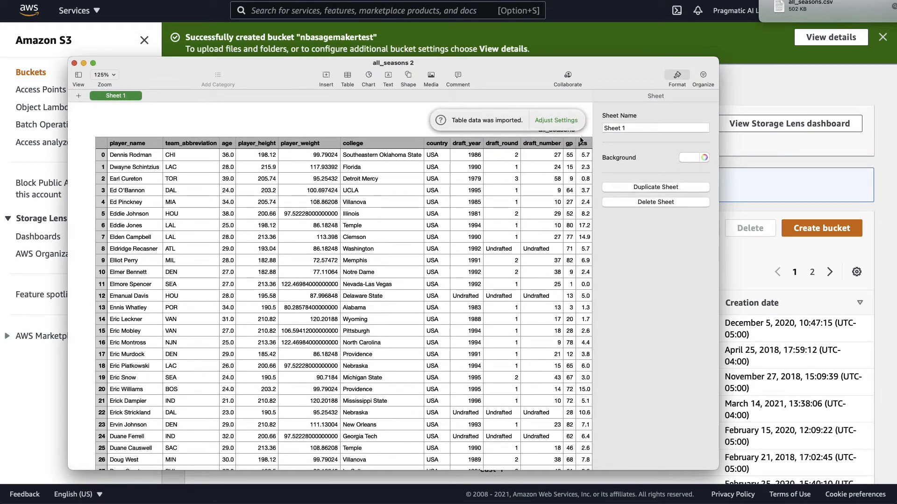
# - Close the all_seasons spreadsheet, filter the bucket list by "nba" and open the nbasagemakertest bucket
pyautogui.click(74, 62)
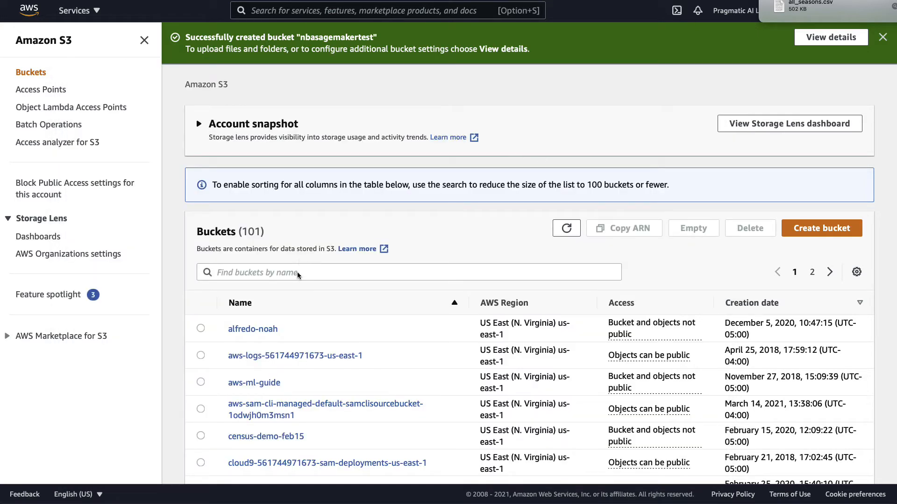
pyautogui.click(445, 275)
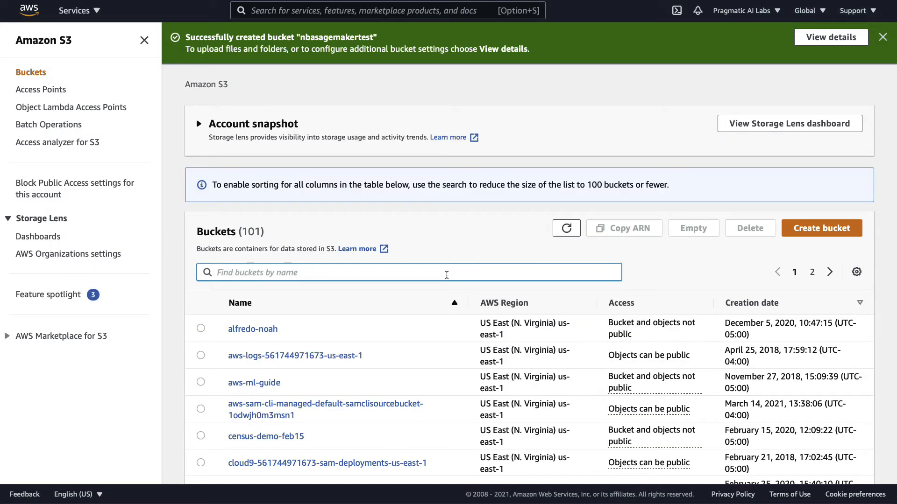
pyautogui.write('nba')
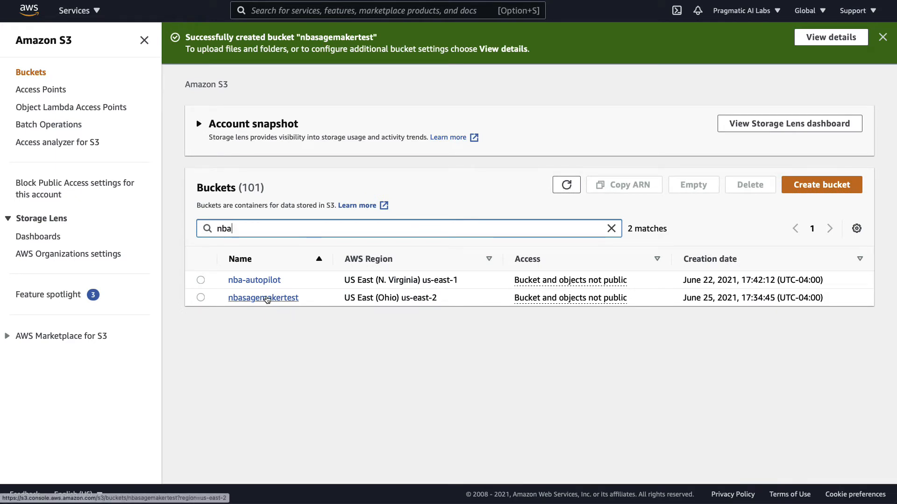
pyautogui.click(266, 298)
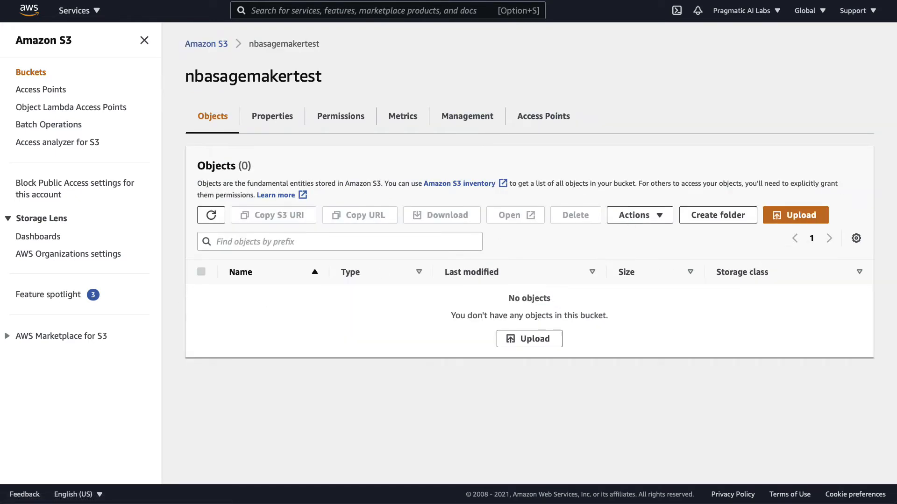
# - Upload the downloaded all_seasons.csv file to the nbasagemakertest bucket
pyautogui.moveTo(887, 262); pyautogui.dragTo(501, 307)
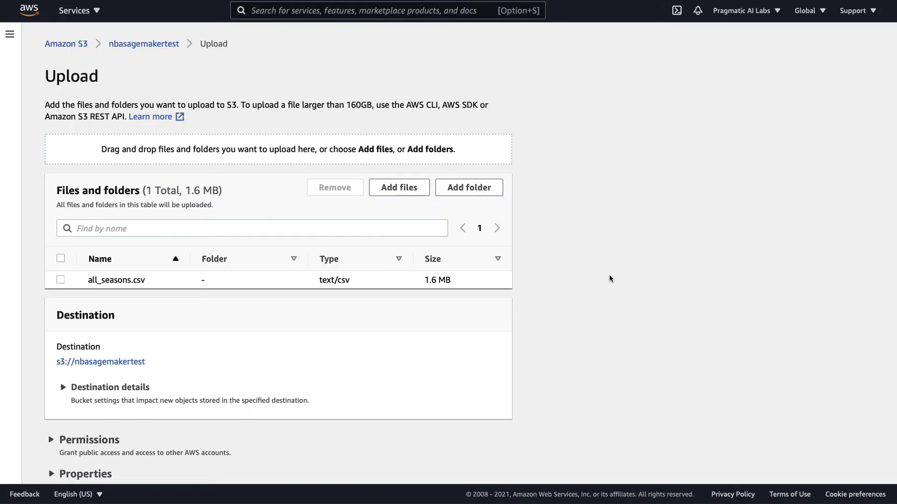
pyautogui.scroll(-2, 565, 324)
pyautogui.click(482, 462)
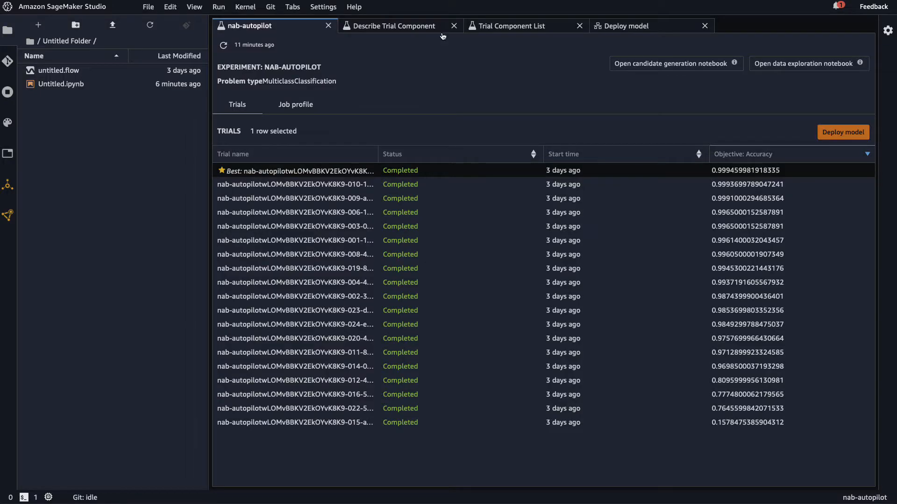
# - Open a new launcher and start a new Autopilot experiment
pyautogui.click(149, 6)
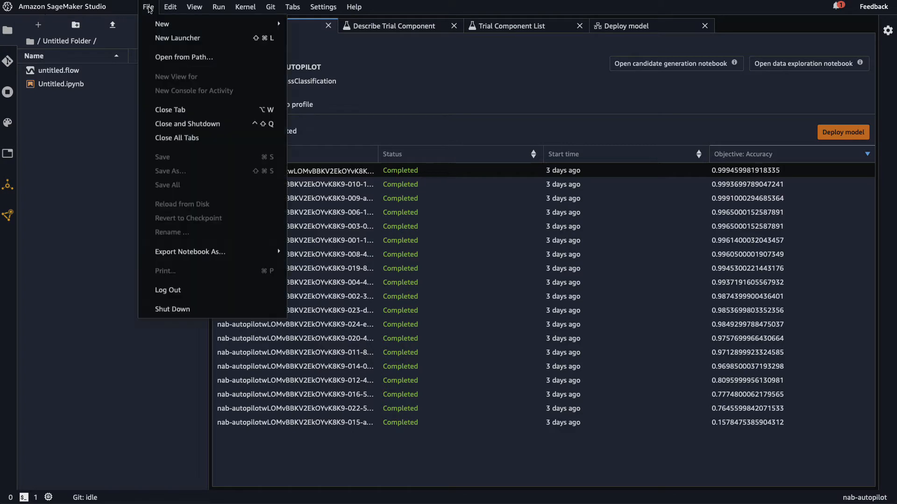
pyautogui.moveTo(168, 28)
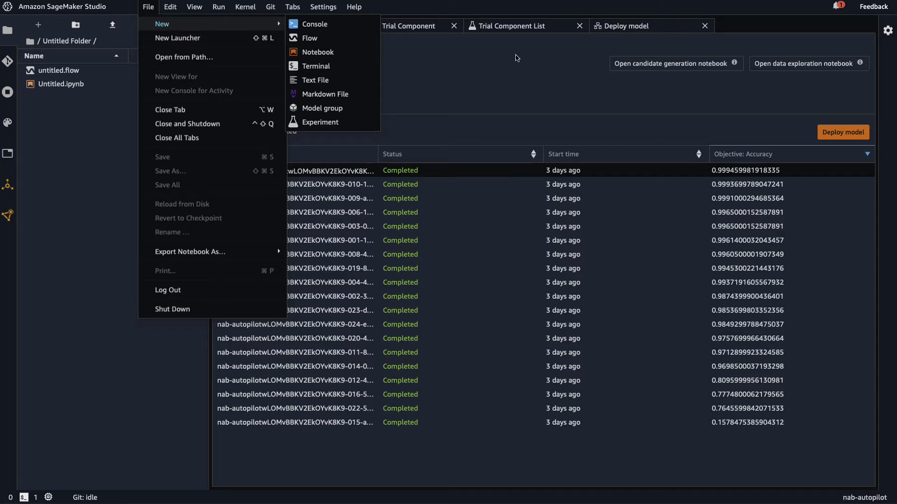
pyautogui.click(195, 38)
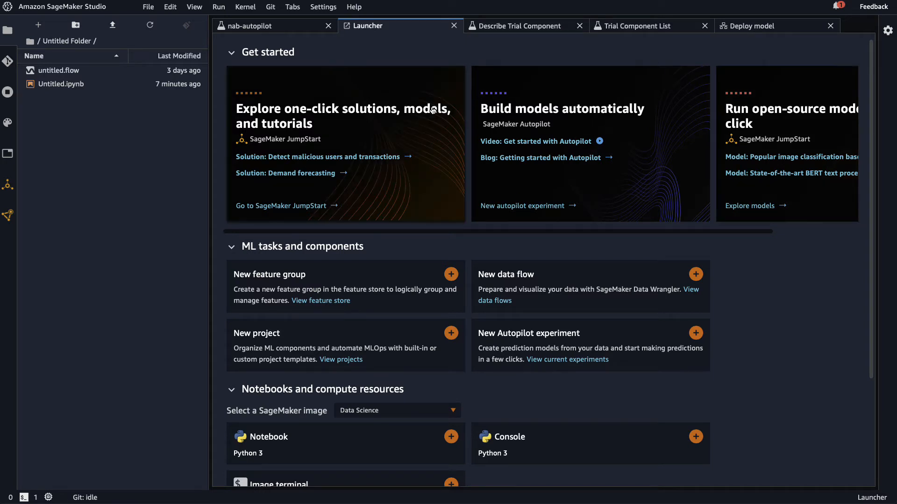
pyautogui.click(512, 213)
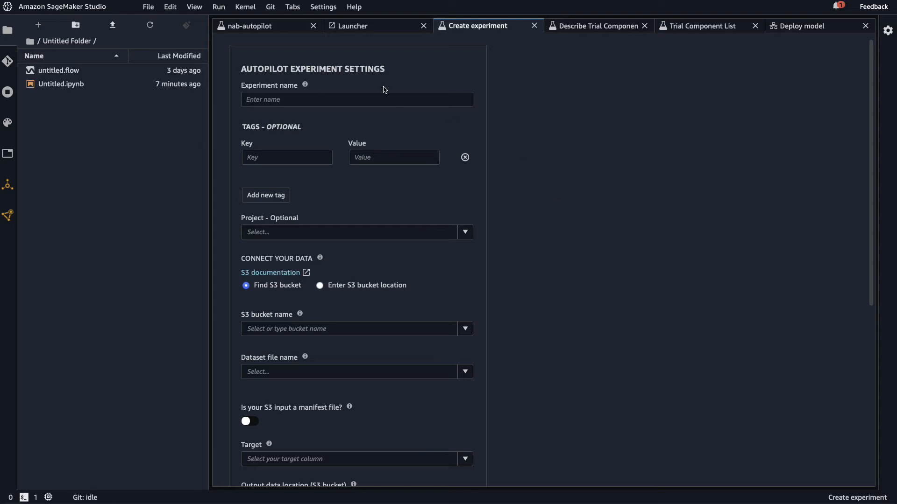
# - Name the Autopilot experiment nbasagemakerautopilot and leave the optional project unselected
pyautogui.click(354, 93)
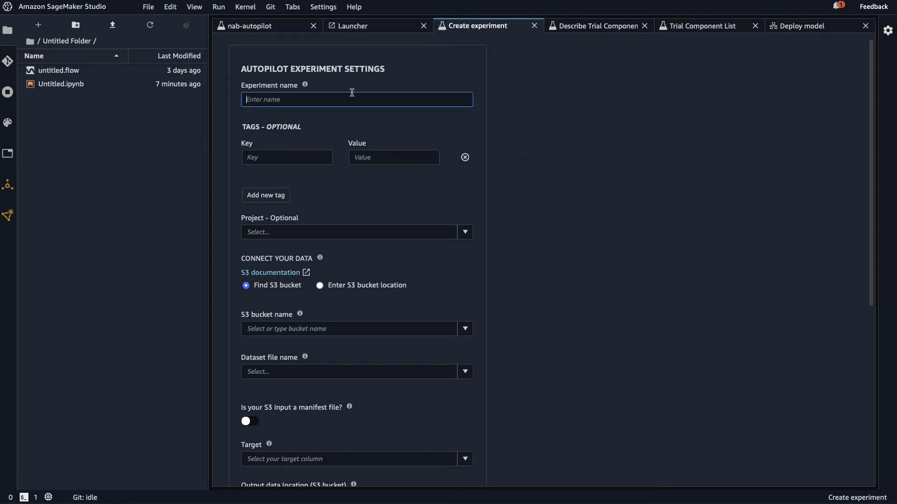
pyautogui.write('nbasageam')
pyautogui.press('BackSpace')
pyautogui.write('akerautopilot')
pyautogui.click(285, 232)
pyautogui.click(336, 220)
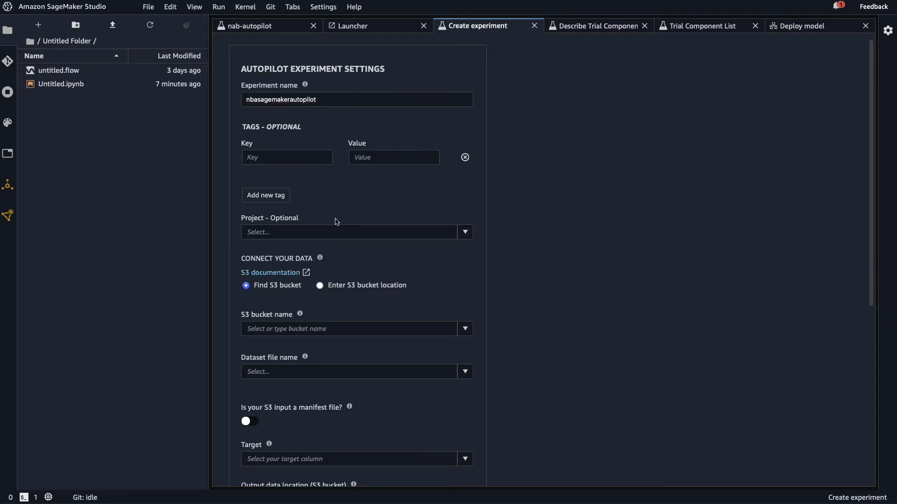
pyautogui.scroll(-1, 422, 223)
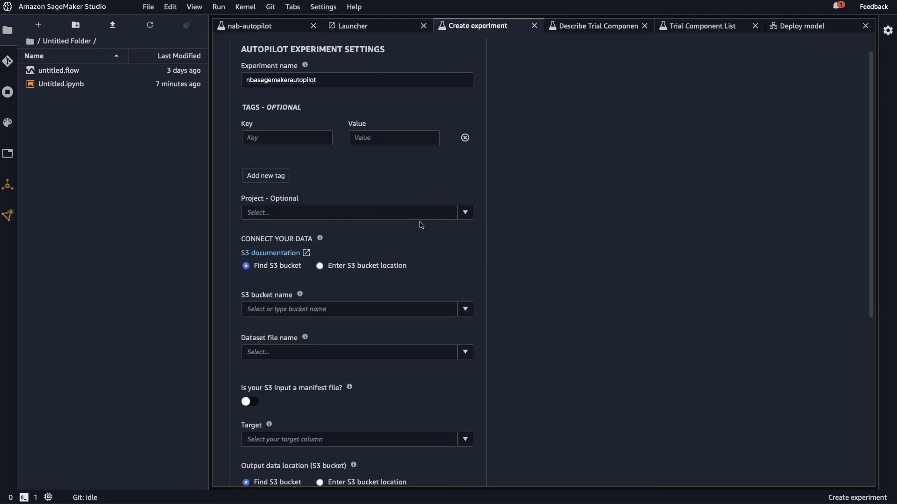
pyautogui.scroll(-3, 486, 232)
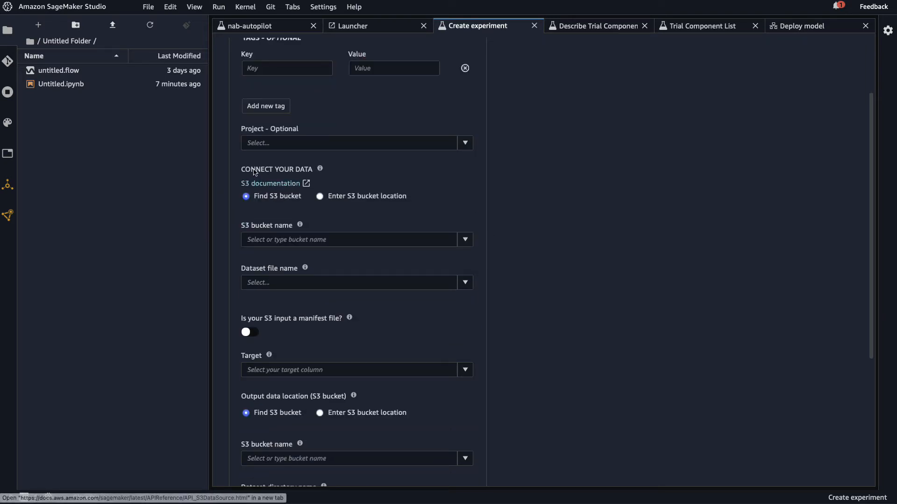
pyautogui.click(320, 198)
pyautogui.click(304, 237)
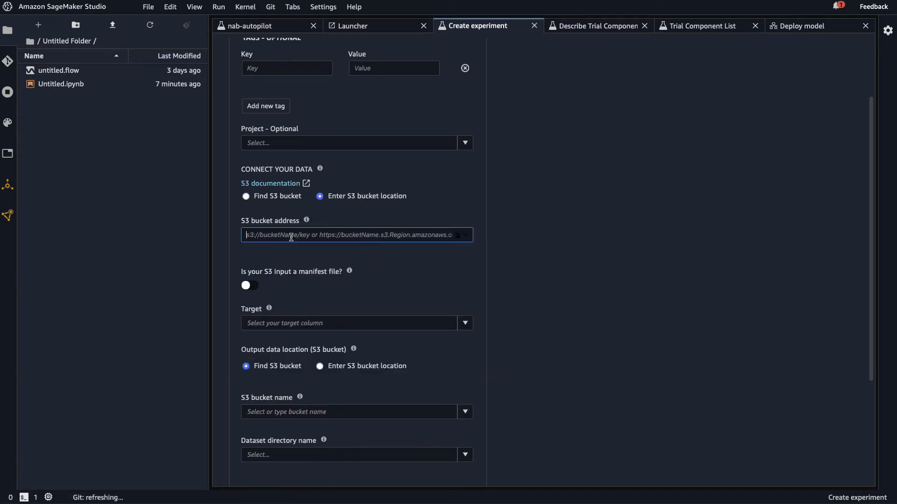
pyautogui.click(459, 235)
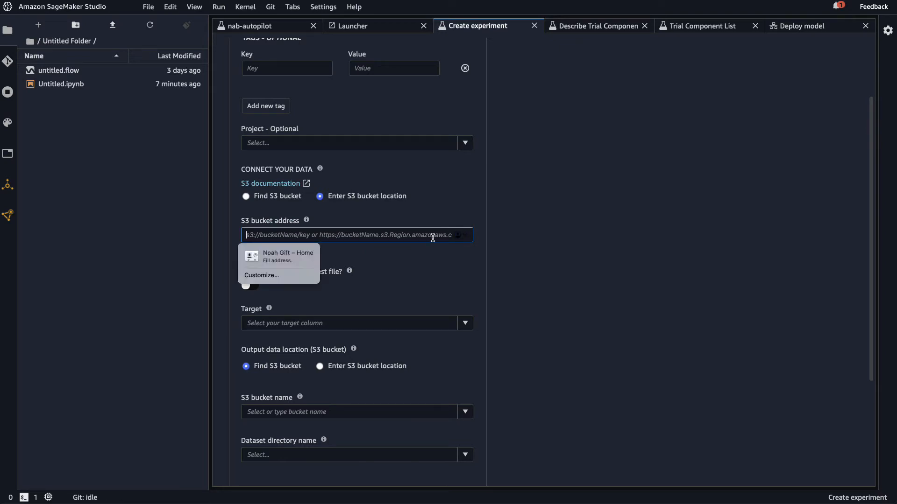
pyautogui.click(358, 235)
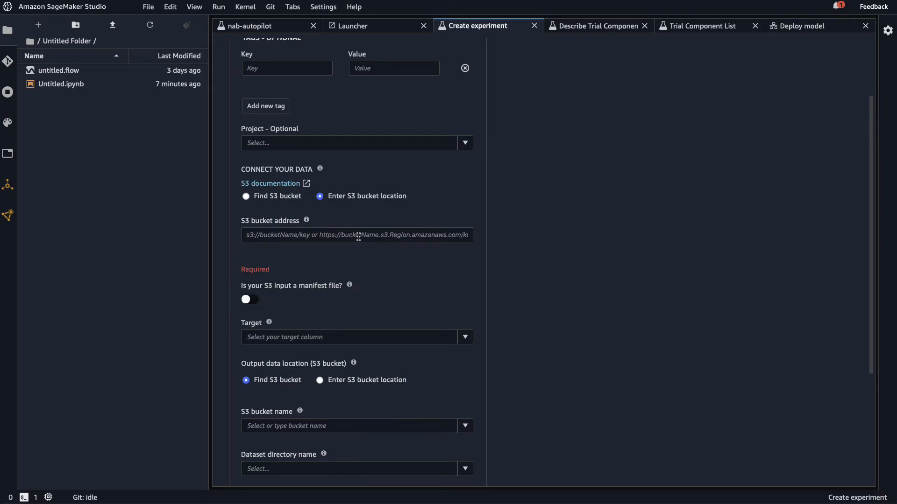
pyautogui.click(246, 197)
# - Connect the experiment's input data to the nbasagemakertest S3 bucket and its all_seasons.csv dataset file
pyautogui.click(422, 240)
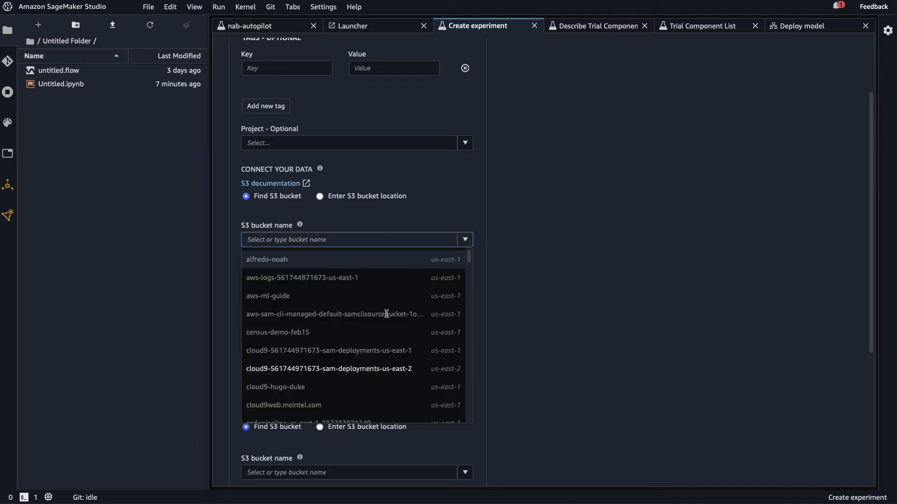
pyautogui.scroll(-10, 386, 314)
pyautogui.scroll(-5, 387, 318)
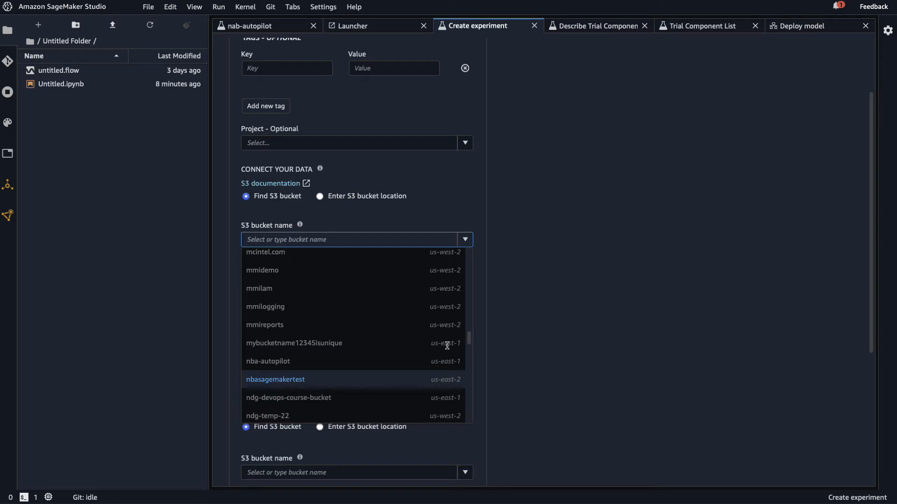
pyautogui.click(269, 380)
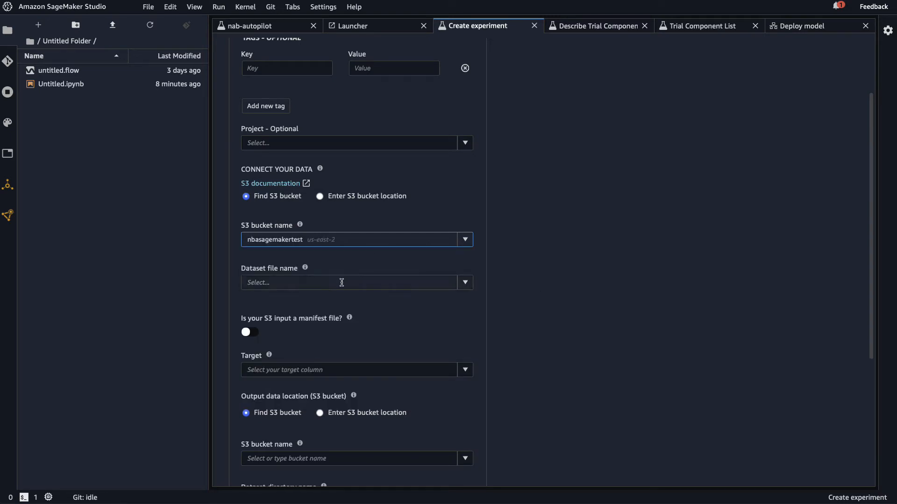
pyautogui.moveTo(239, 271); pyautogui.dragTo(299, 268)
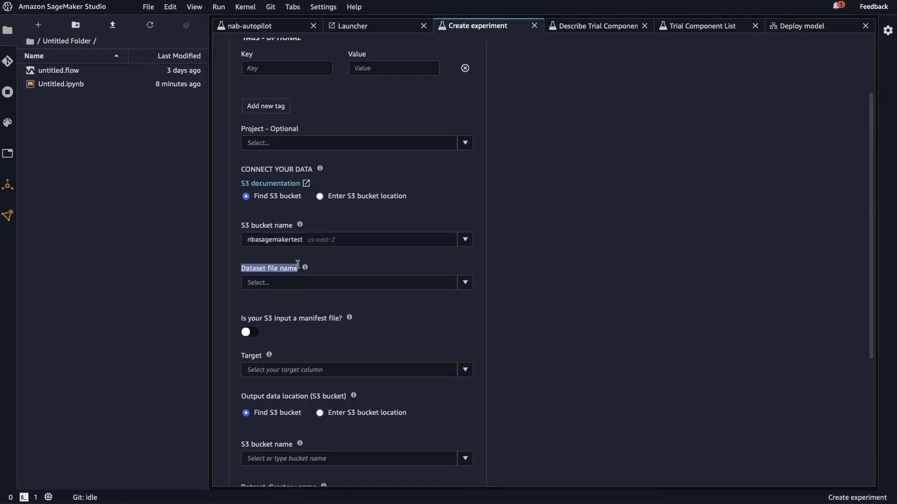
pyautogui.click(465, 283)
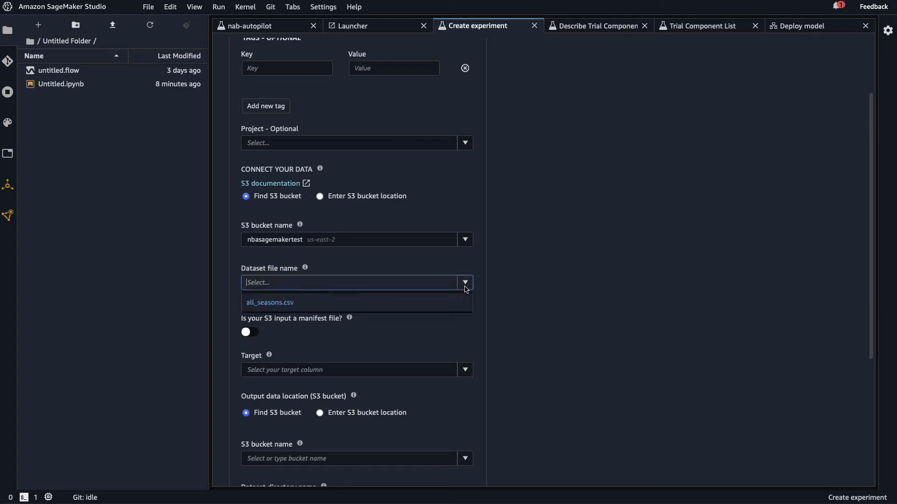
pyautogui.click(274, 303)
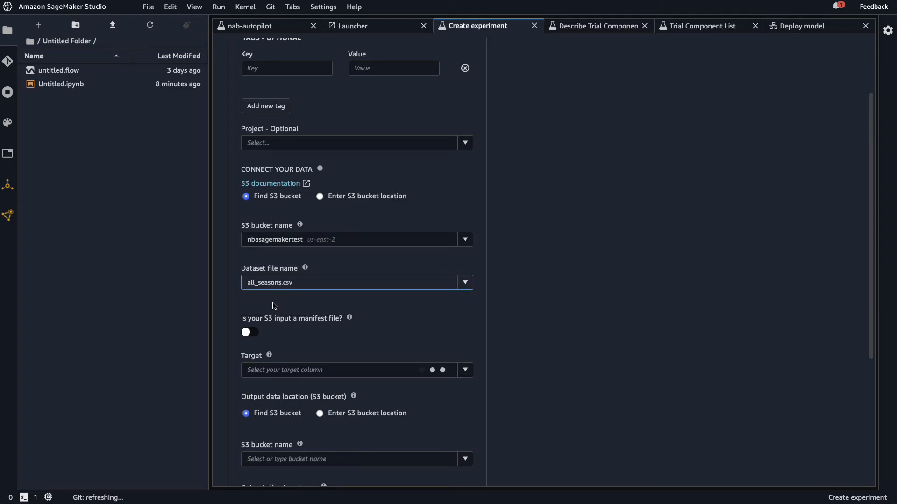
# - Check the age column in the all_seasons spreadsheet and set age as the experiment's target column
pyautogui.scroll(-3, 447, 318)
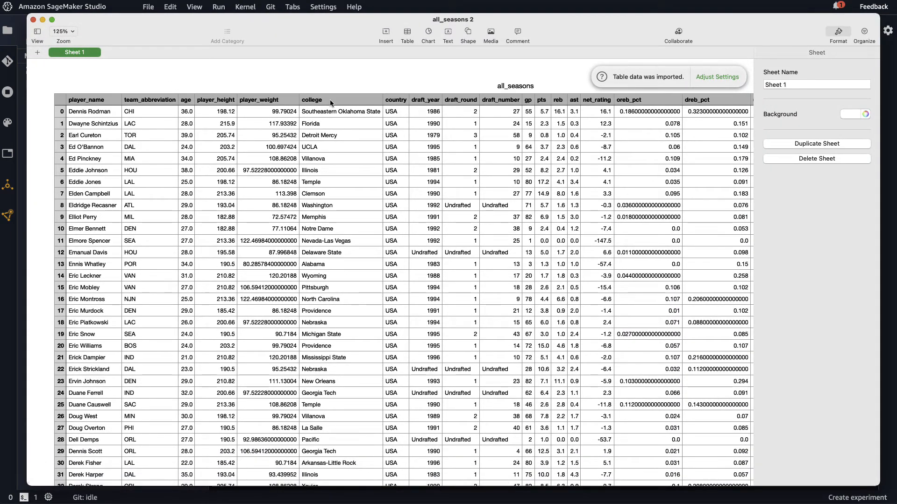
pyautogui.moveTo(274, 35); pyautogui.dragTo(265, 13)
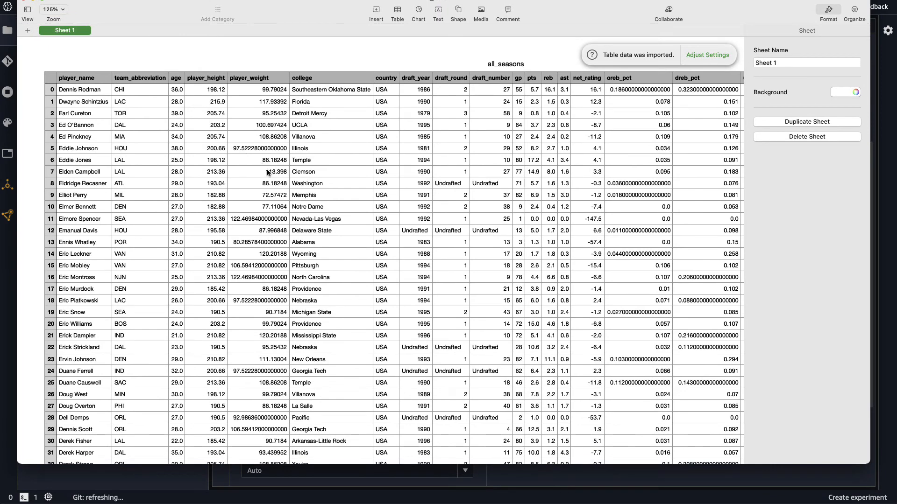
pyautogui.click(177, 81)
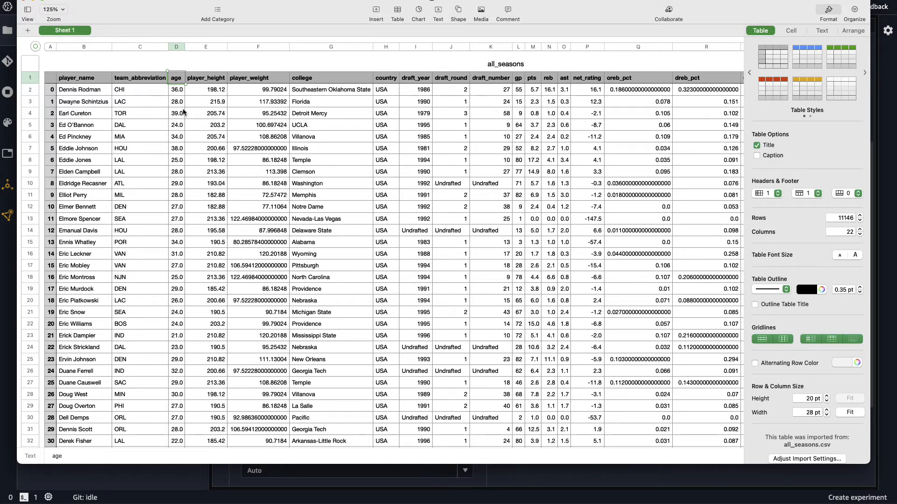
pyautogui.click(33, 1)
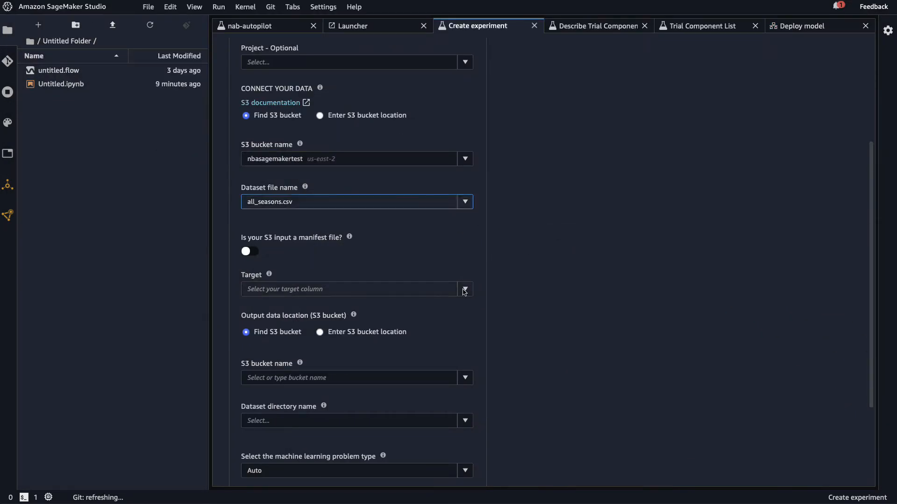
pyautogui.click(463, 290)
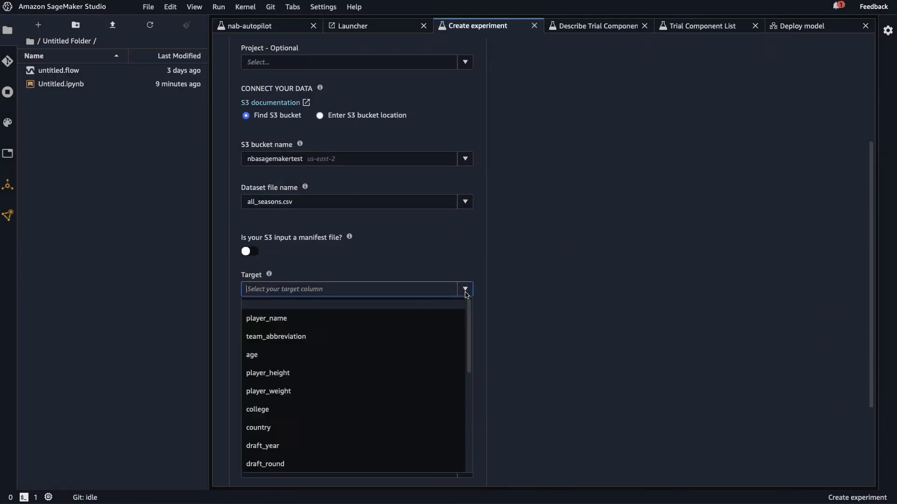
pyautogui.click(252, 353)
# - Select nbasagemakertest as the S3 bucket for the experiment's output data
pyautogui.scroll(-2, 593, 328)
pyautogui.scroll(-1, 583, 326)
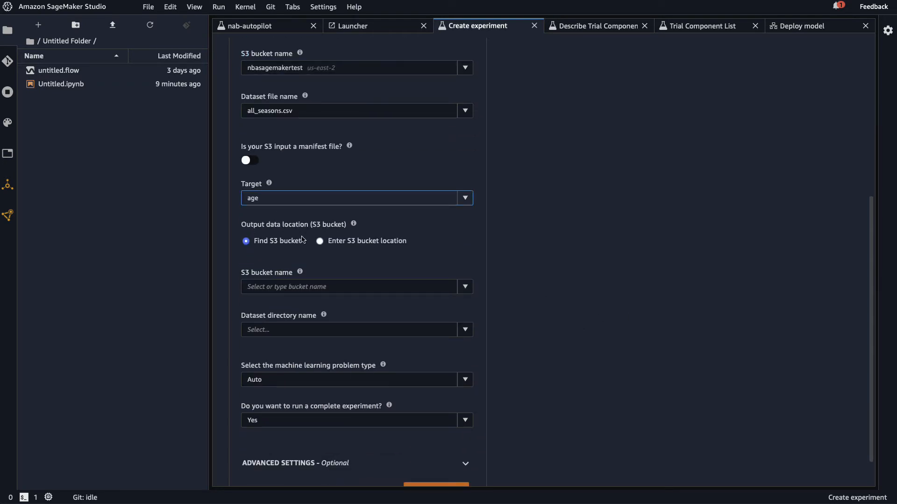
pyautogui.click(456, 290)
pyautogui.scroll(-2, 436, 313)
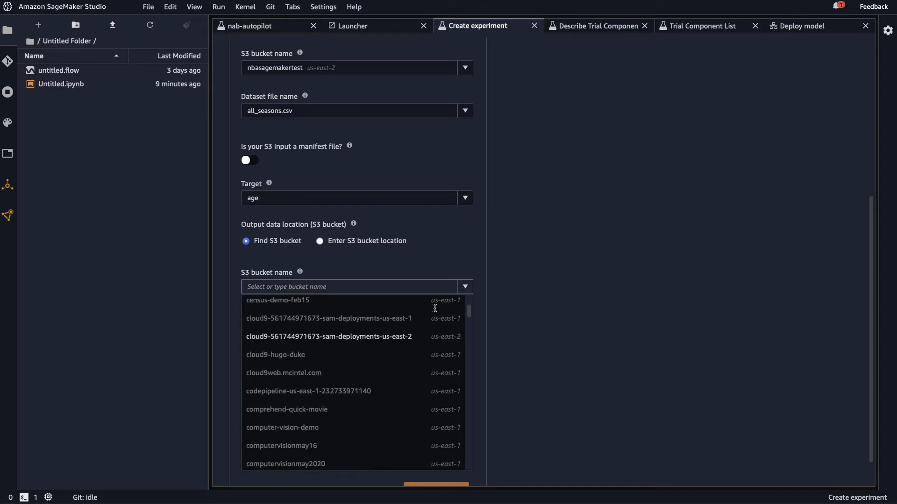
pyautogui.scroll(-5, 436, 355)
pyautogui.scroll(-10, 436, 369)
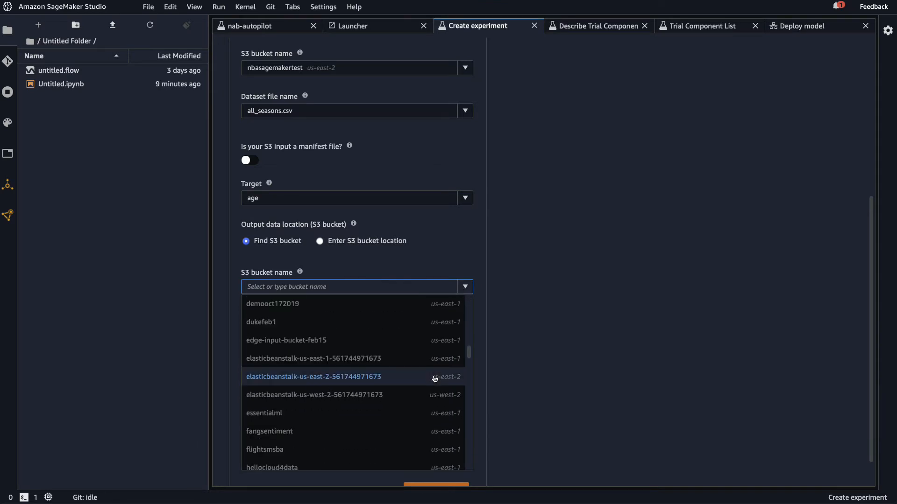
pyautogui.scroll(-3, 433, 378)
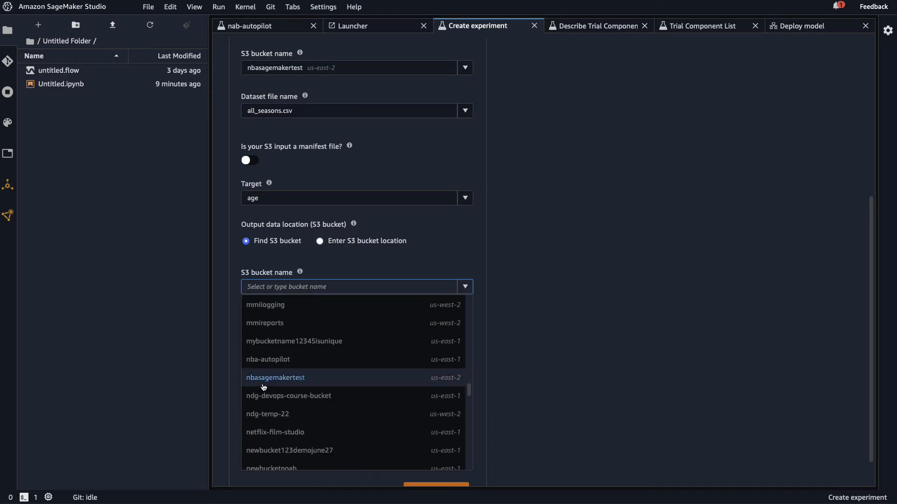
pyautogui.click(432, 378)
# - Review the machine learning problem types and set the experiment's problem type to Regression
pyautogui.scroll(-1, 527, 354)
pyautogui.scroll(-1, 531, 319)
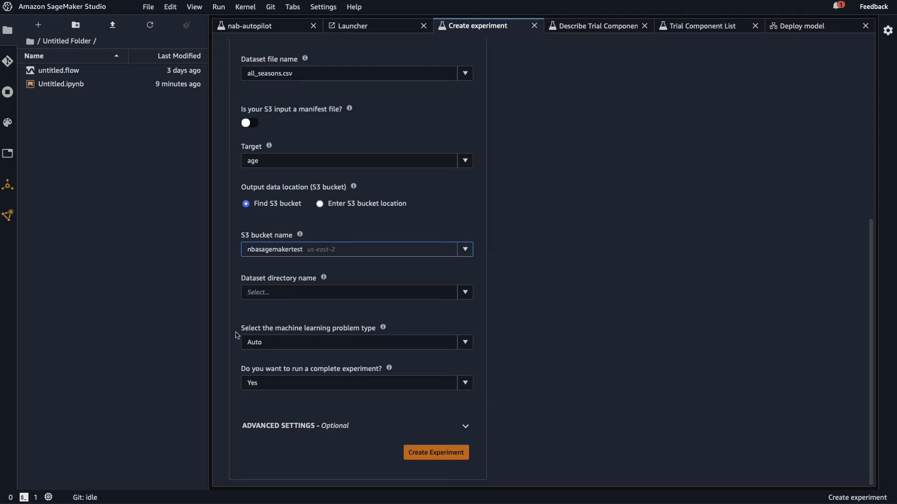
pyautogui.click(357, 342)
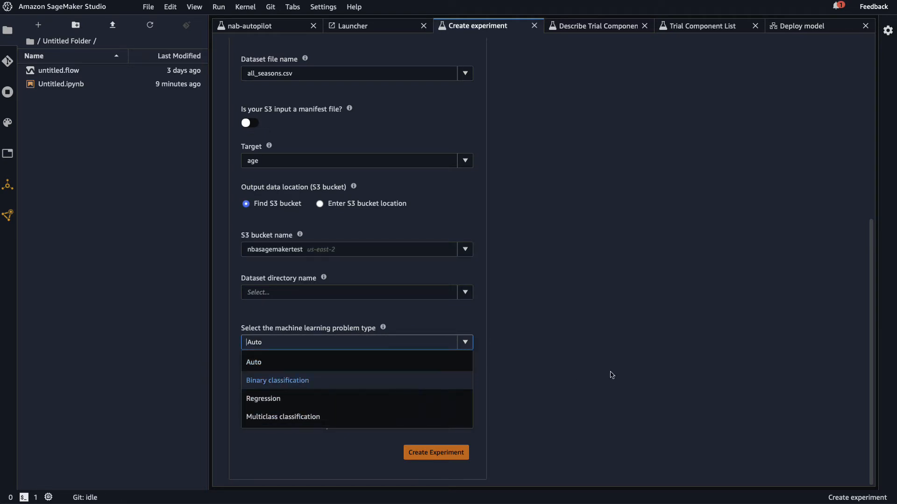
pyautogui.click(582, 362)
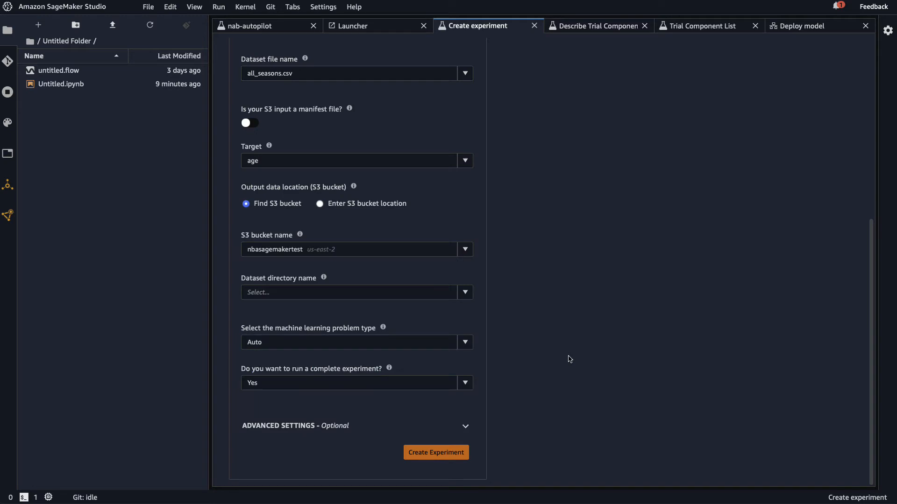
pyautogui.click(286, 342)
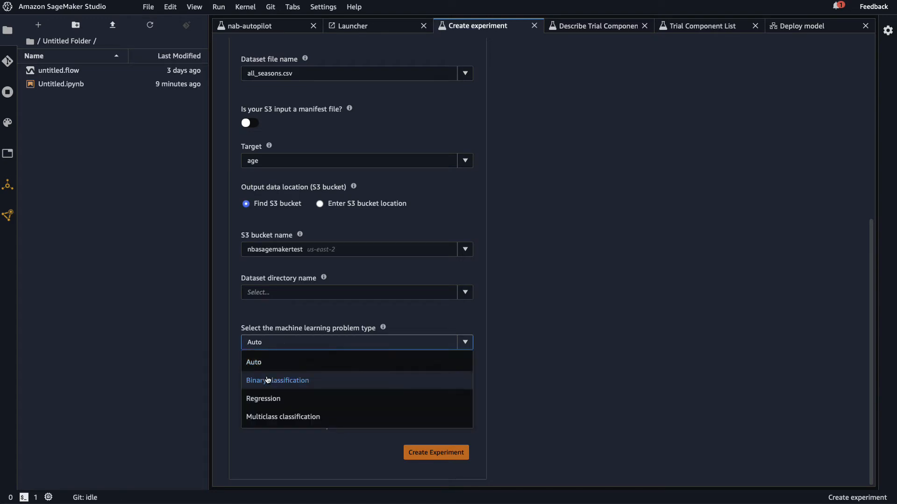
pyautogui.click(260, 398)
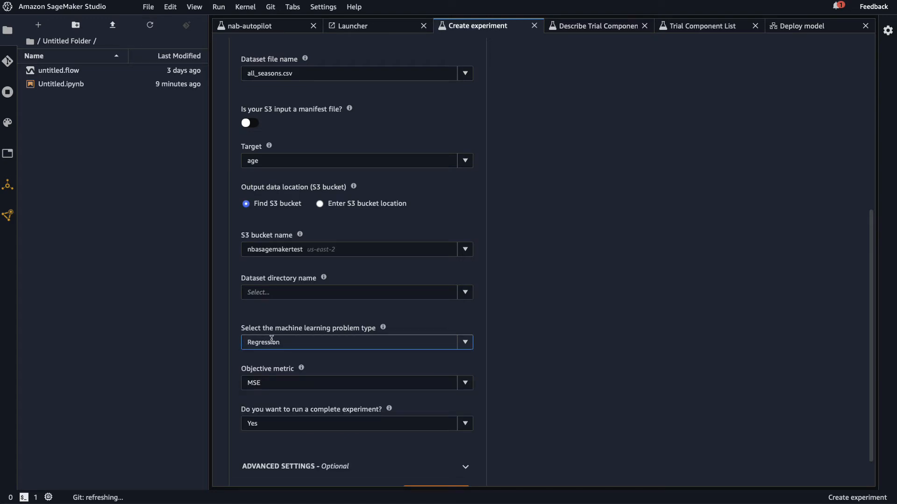
# - Check the available objective metrics and expand the experiment's optional advanced settings
pyautogui.scroll(-2, 586, 364)
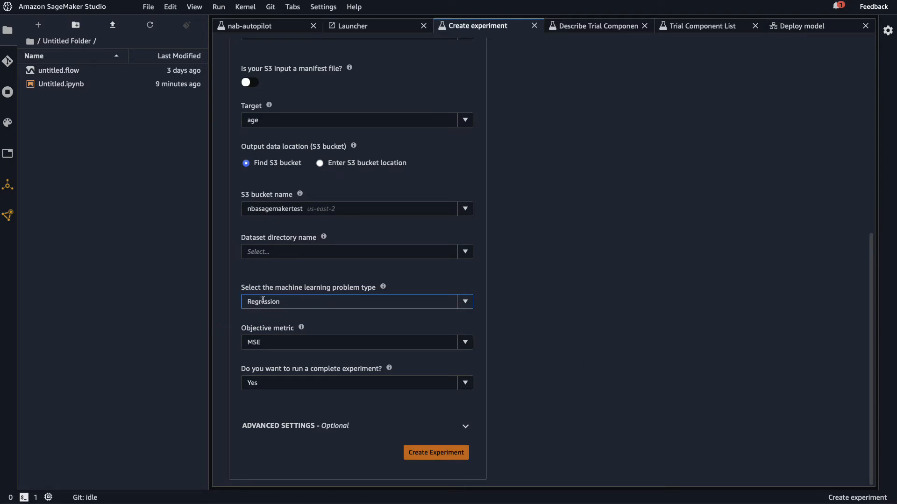
pyautogui.click(275, 342)
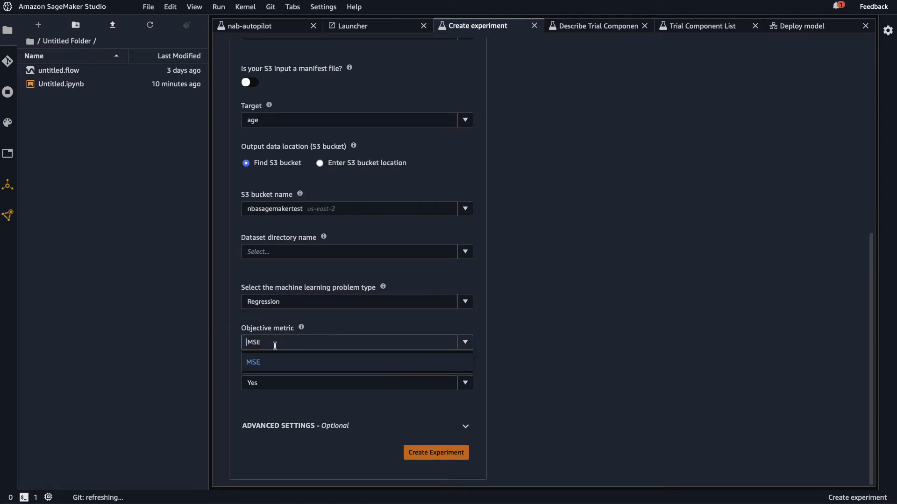
pyautogui.click(529, 328)
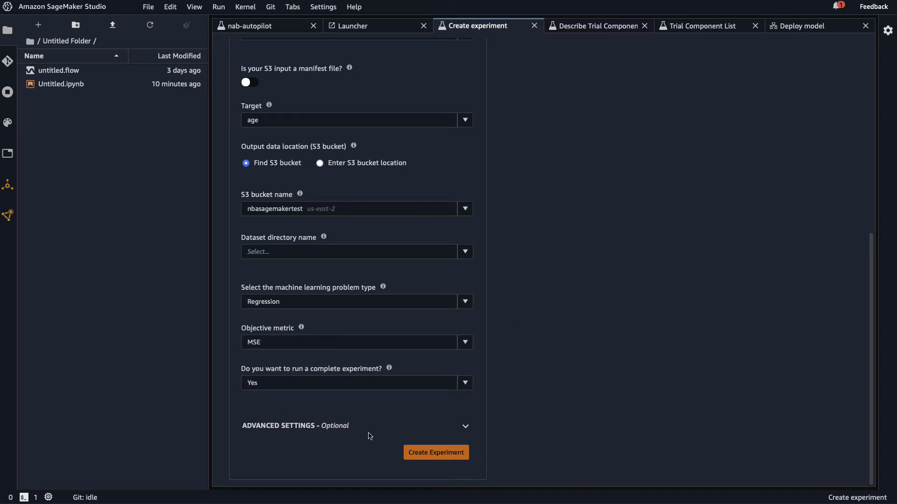
pyautogui.click(463, 432)
pyautogui.scroll(-2, 349, 334)
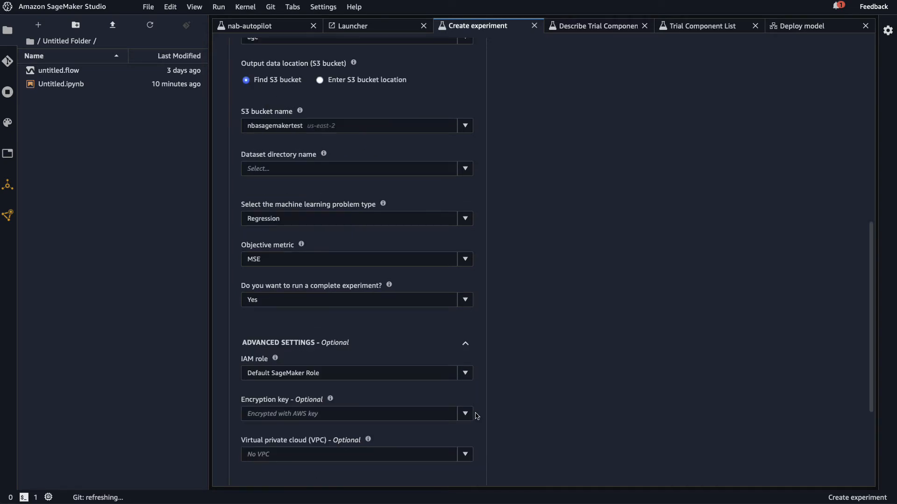
# - Review the optional advanced settings, leave them at their defaults, and create the Autopilot experiment
pyautogui.scroll(-2, 442, 357)
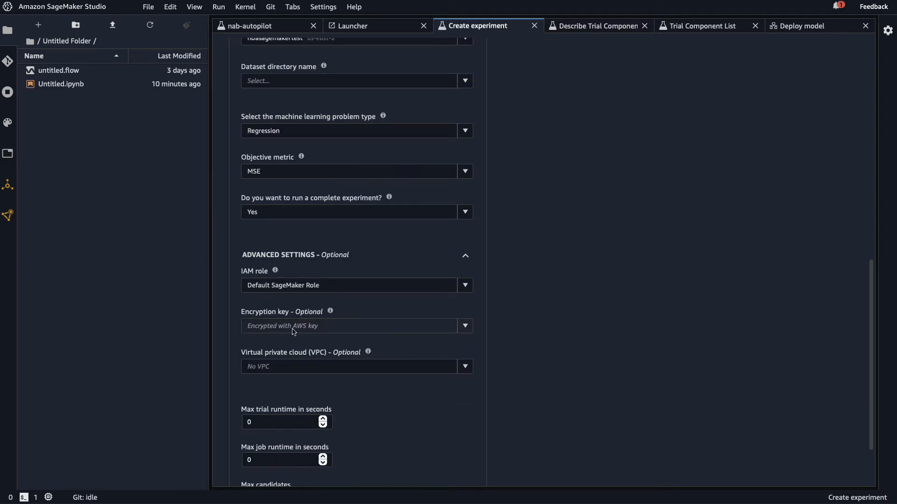
pyautogui.scroll(-2, 364, 334)
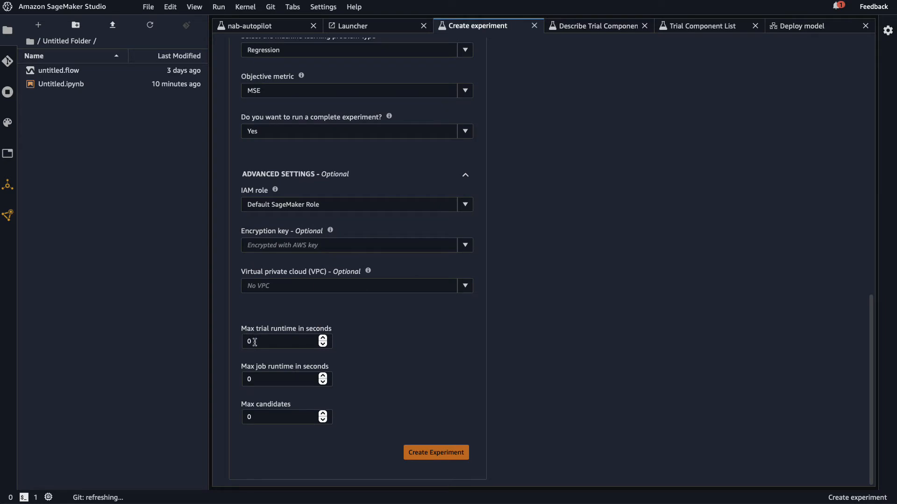
pyautogui.click(431, 453)
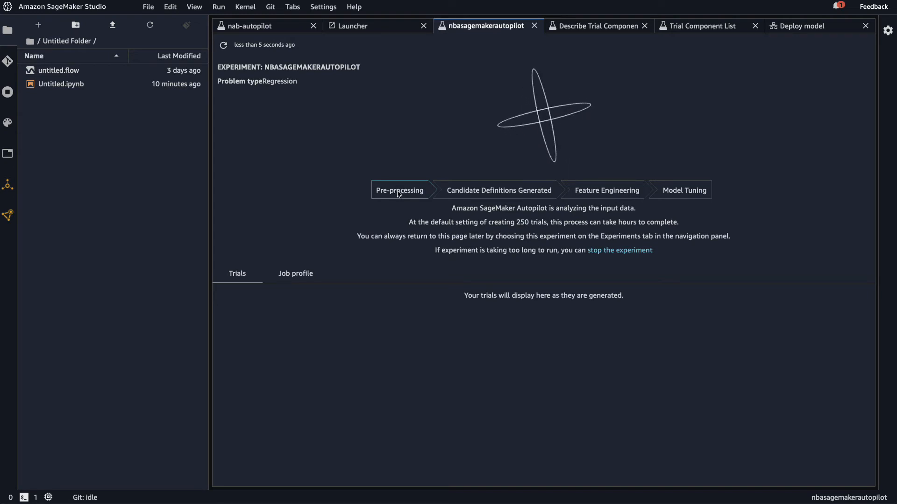
# - Check the running instances and kernels, and open the candidate generation notebook of the nbasagemakerautopilot experiment
pyautogui.click(8, 92)
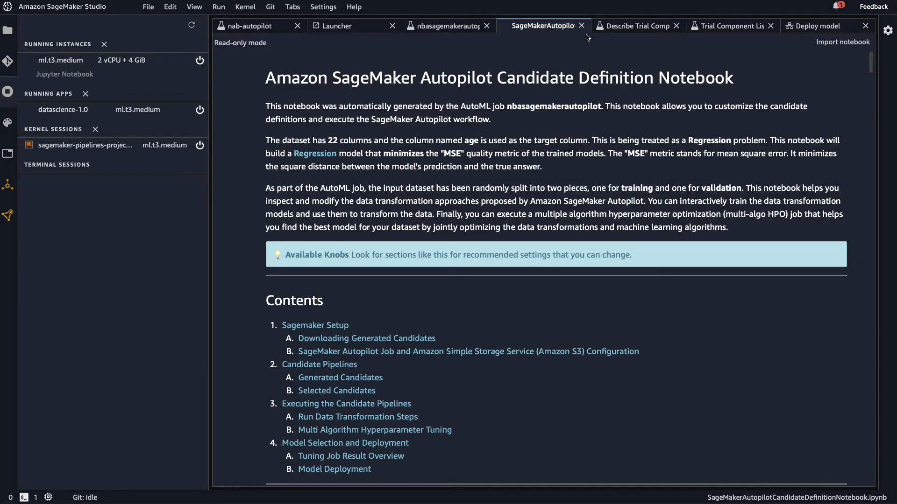
pyautogui.click(456, 28)
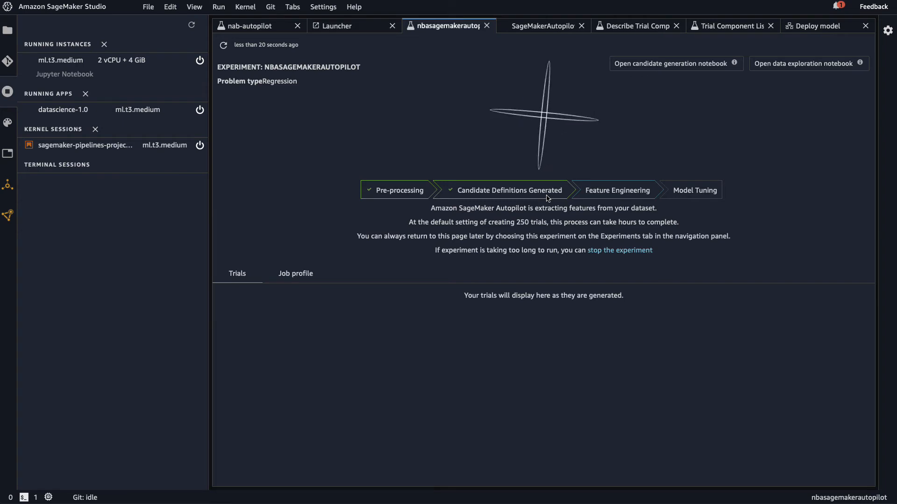
pyautogui.click(688, 68)
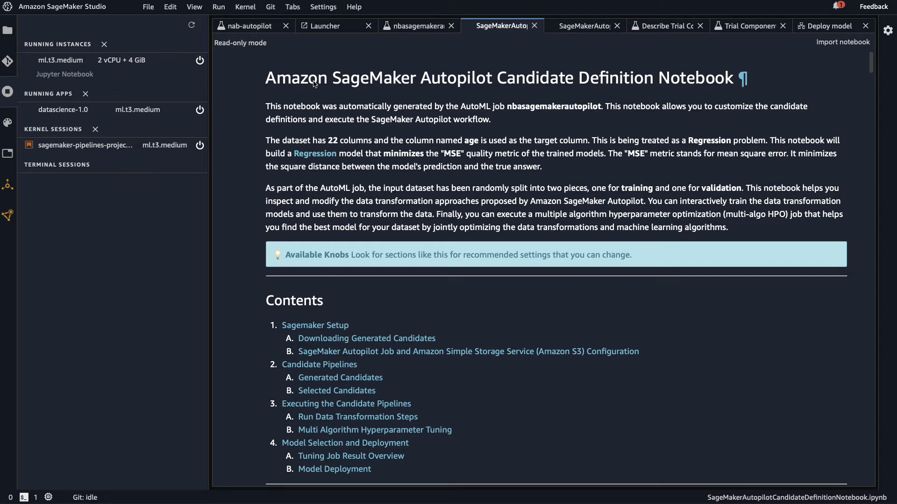
# - Read the candidate definition notebook's introduction, marking the job name, column count, problem type and quality metric statements
pyautogui.moveTo(265, 107); pyautogui.dragTo(606, 107)
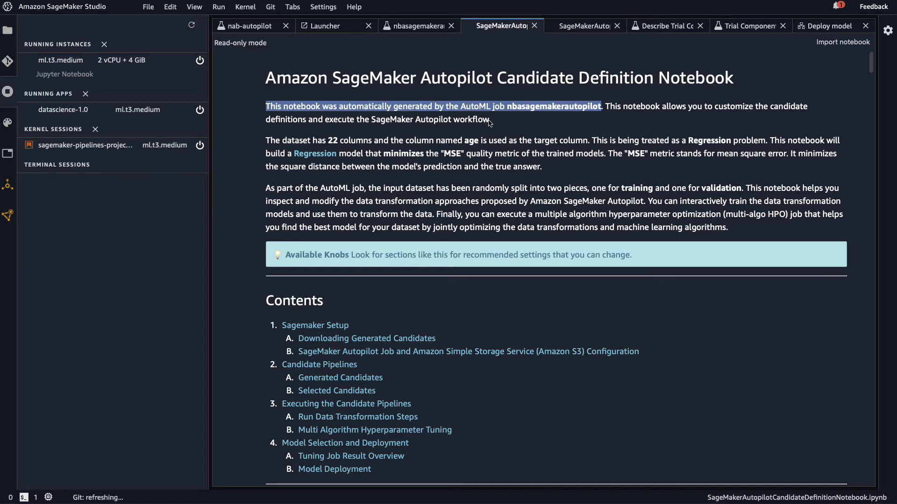
pyautogui.moveTo(262, 140)
pyautogui.mouseDown()
pyautogui.moveTo(359, 138)
pyautogui.moveTo(264, 140)
pyautogui.mouseUp()
pyautogui.click(373, 143)
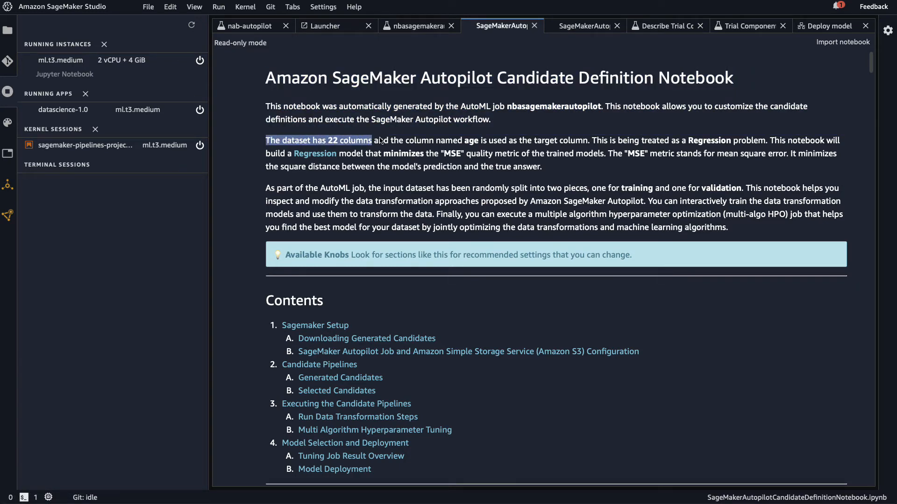
pyautogui.moveTo(393, 141); pyautogui.dragTo(765, 144)
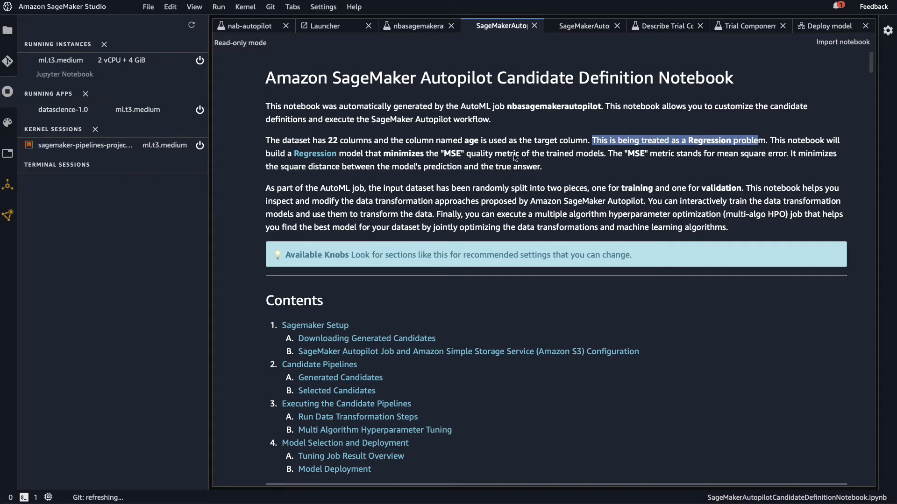
pyautogui.click(444, 158)
pyautogui.moveTo(383, 155); pyautogui.dragTo(519, 157)
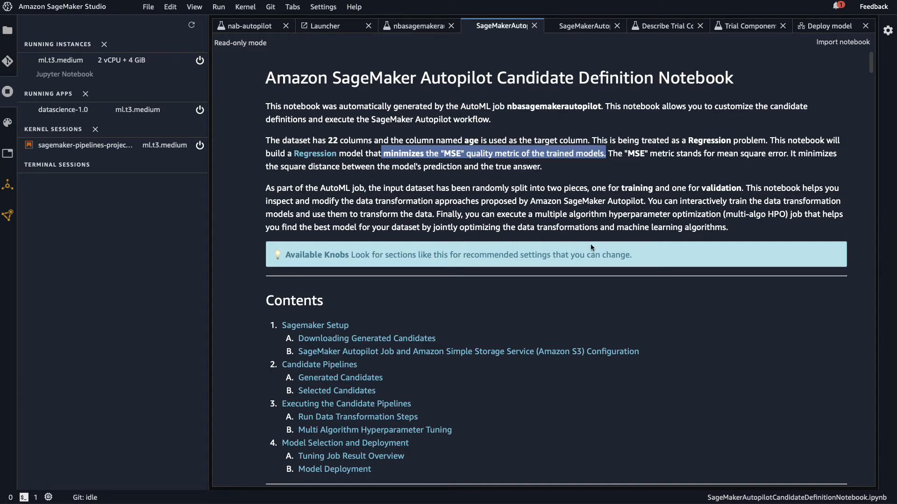
# - Examine the notebook's SageMaker Setup requirements and the code cell that downloads the generated modules
pyautogui.scroll(-2, 590, 244)
pyautogui.scroll(-9, 592, 247)
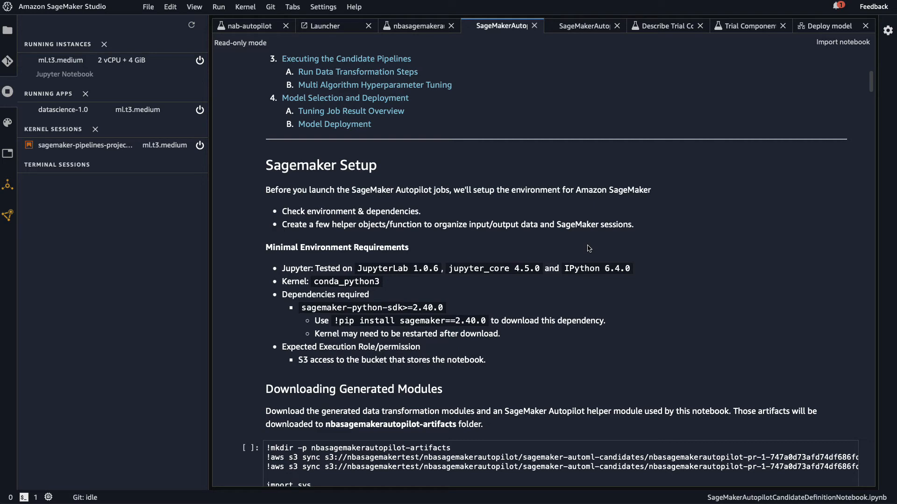
pyautogui.scroll(-3, 620, 276)
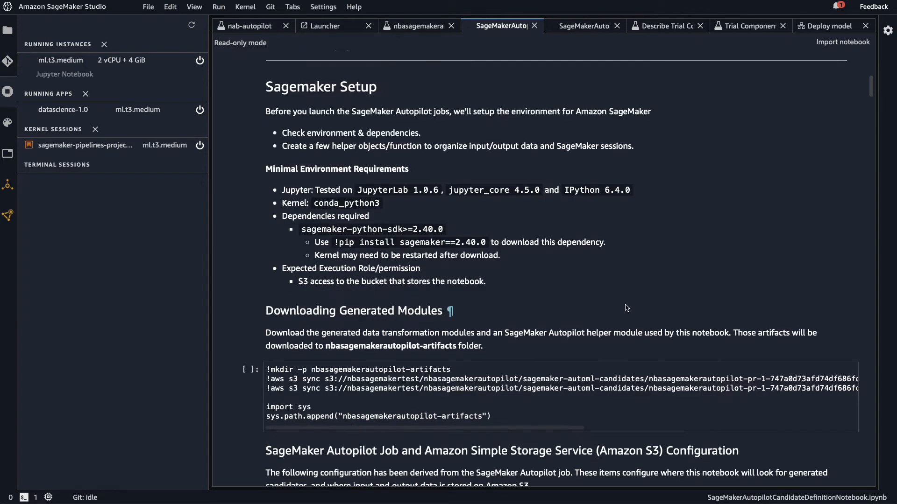
pyautogui.scroll(-3, 636, 306)
pyautogui.click(275, 294)
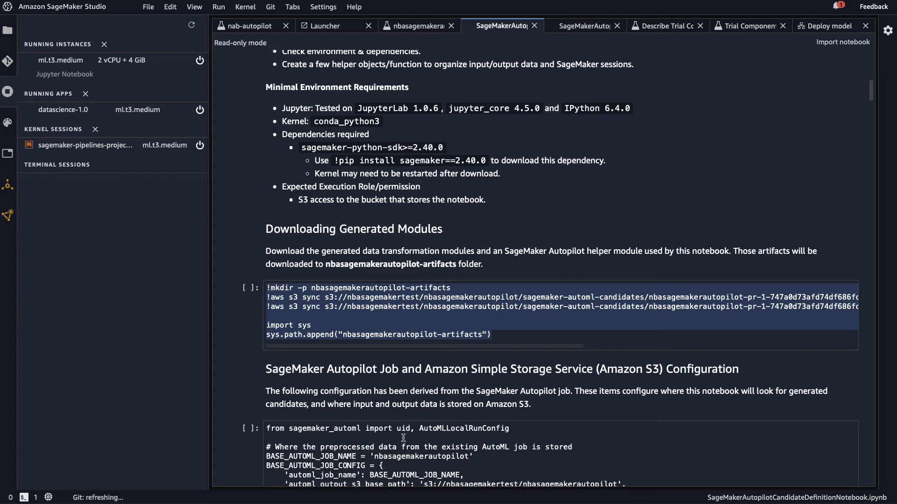
# - Open the nbasagemakerautopilot experiment's data exploration notebook and examine its dataset summary and the Dataset Sample table
pyautogui.click(414, 26)
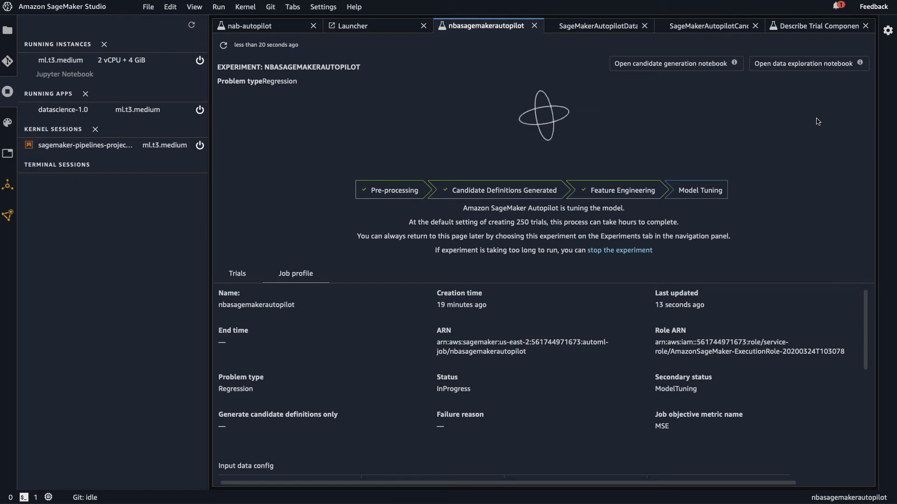
pyautogui.click(781, 66)
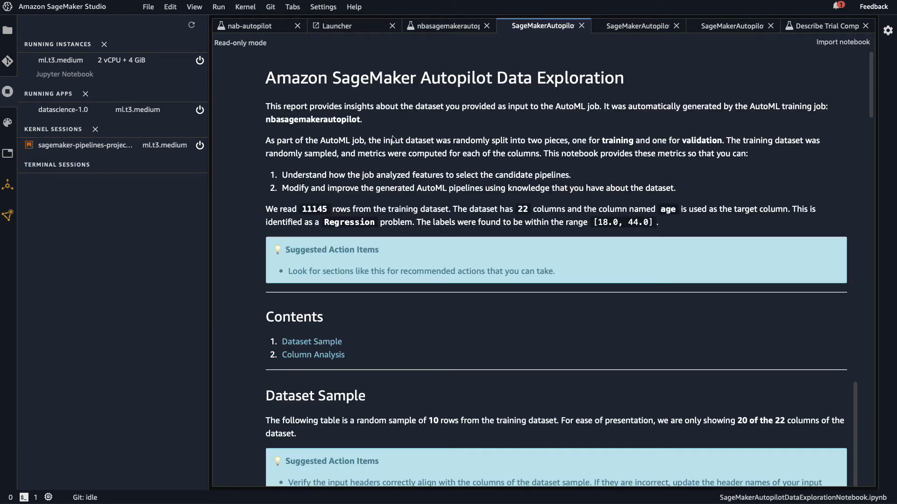
pyautogui.doubleClick(306, 210)
pyautogui.scroll(-1, 786, 246)
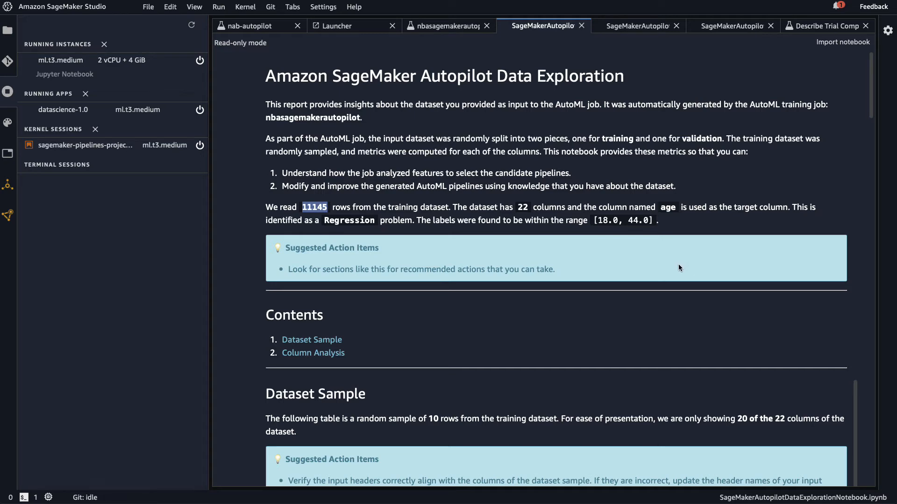
pyautogui.scroll(-3, 679, 265)
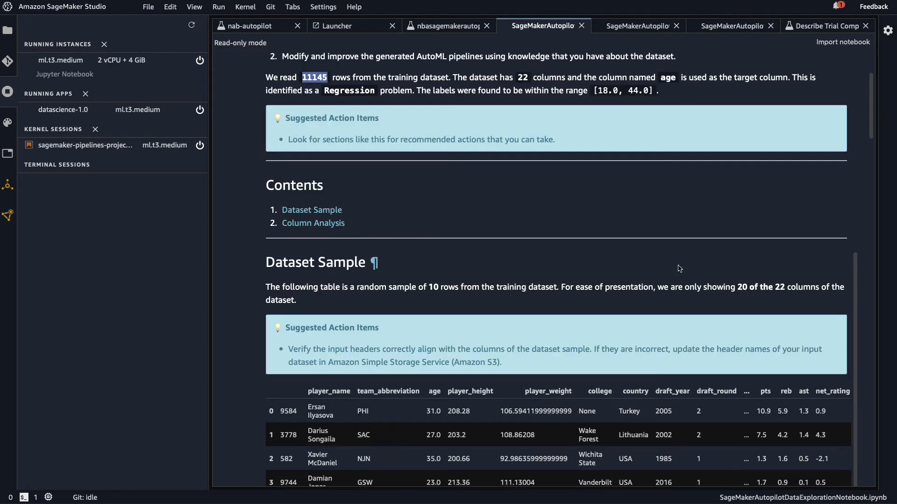
pyautogui.scroll(-2, 678, 269)
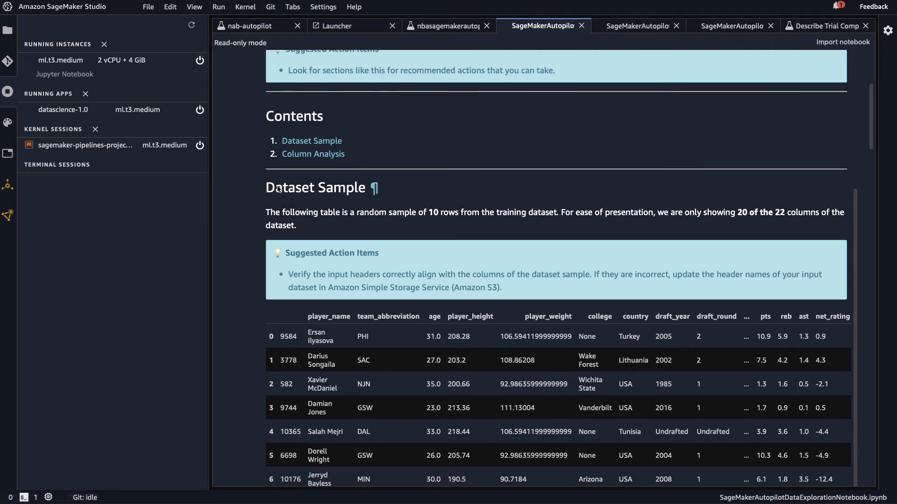
pyautogui.scroll(-2, 652, 219)
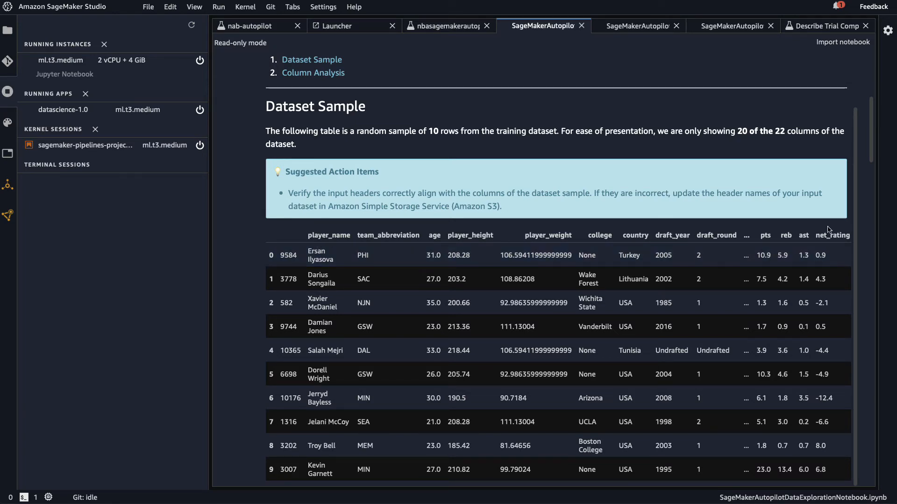
# - Examine the Column Analysis section for the percentage of missing values and the number of unique entries per column
pyautogui.scroll(-3, 778, 265)
pyautogui.scroll(-3, 778, 264)
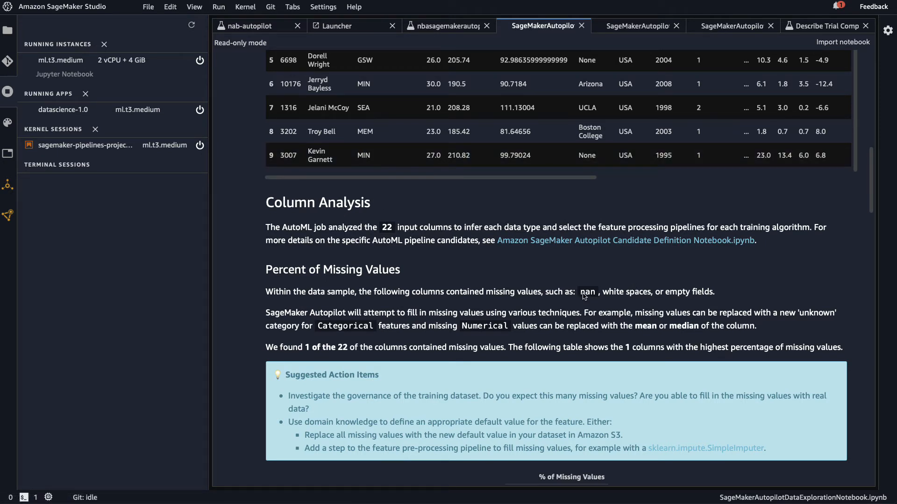
pyautogui.scroll(-2, 325, 300)
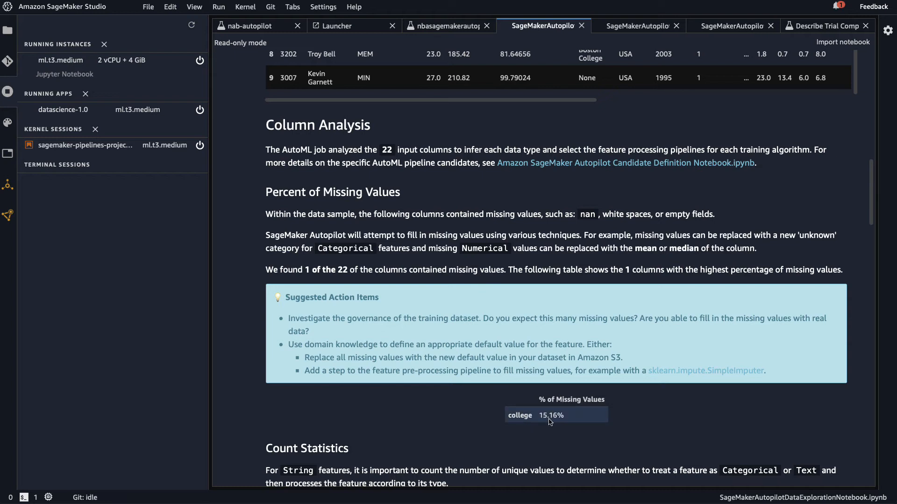
pyautogui.scroll(-3, 553, 418)
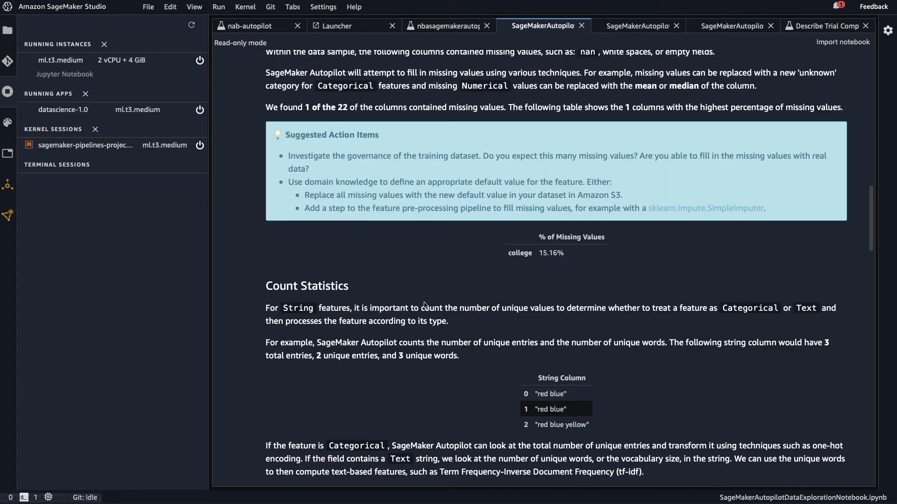
pyautogui.scroll(-4, 423, 307)
pyautogui.scroll(-5, 423, 307)
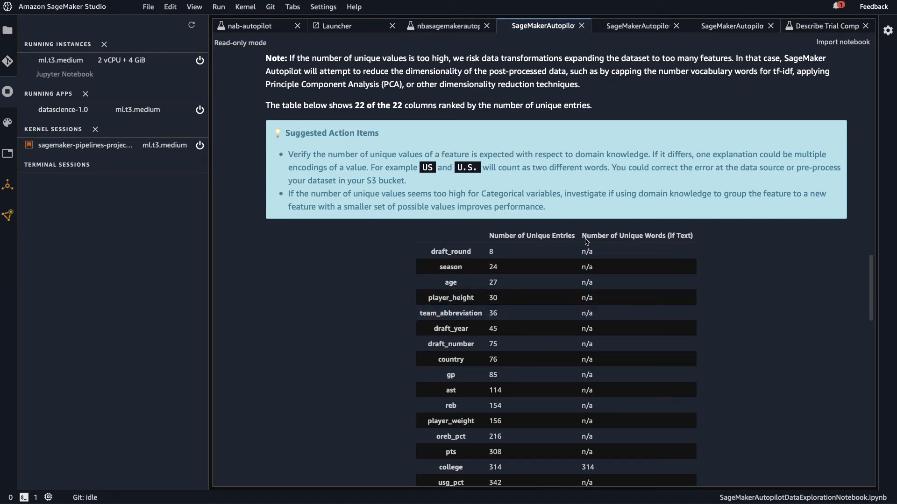
pyautogui.scroll(-1, 717, 275)
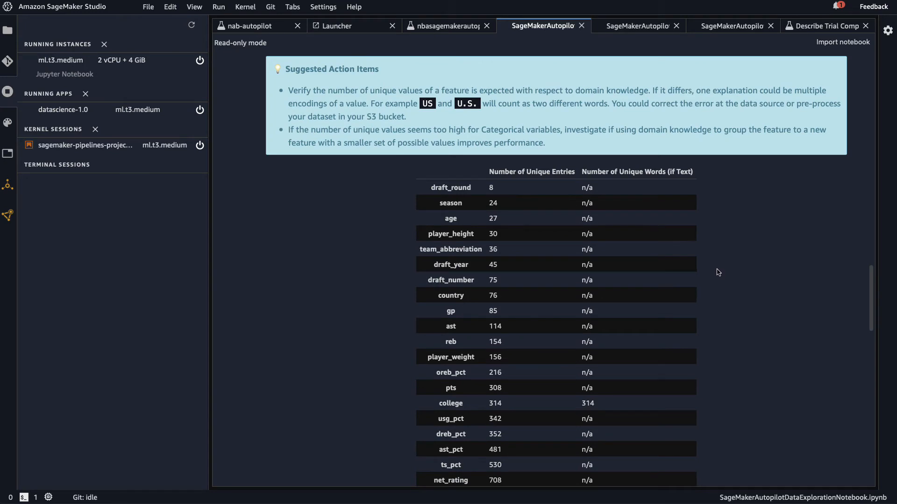
pyautogui.scroll(-1, 745, 274)
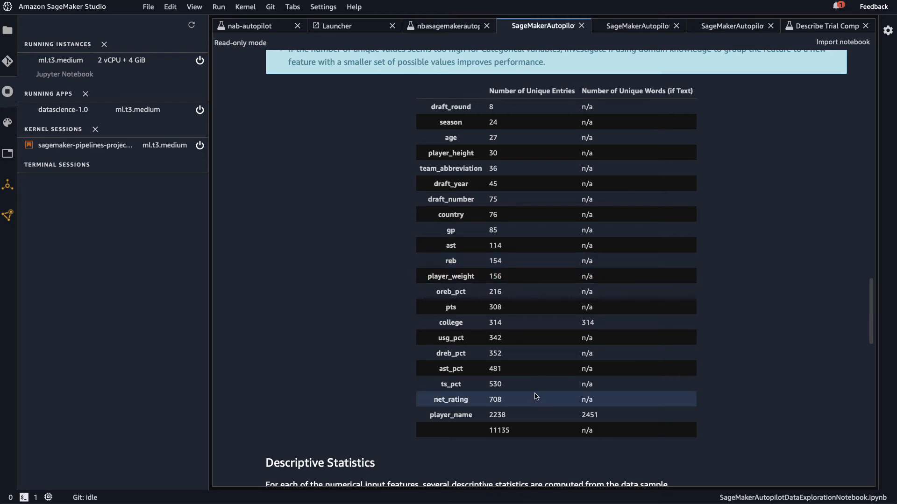
# - Examine the Descriptive Statistics table for the mean, median, minimum and maximum of the numerical columns
pyautogui.scroll(-6, 536, 395)
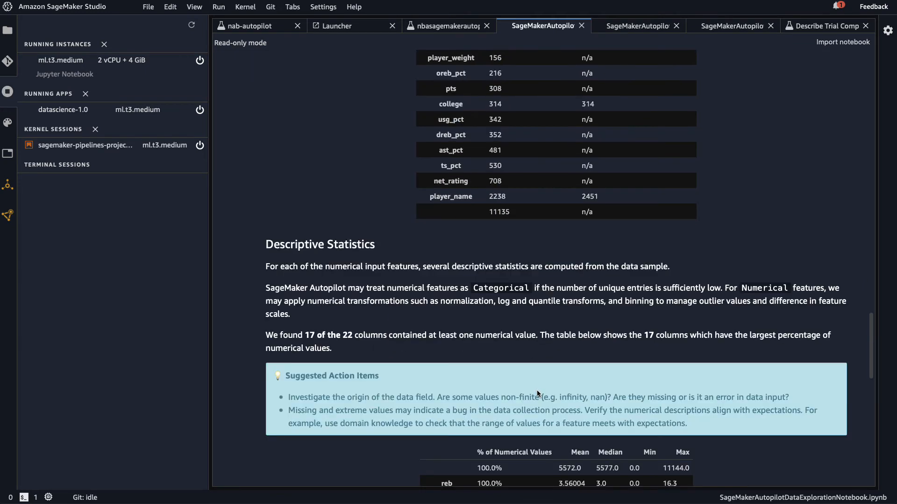
pyautogui.scroll(-4, 537, 392)
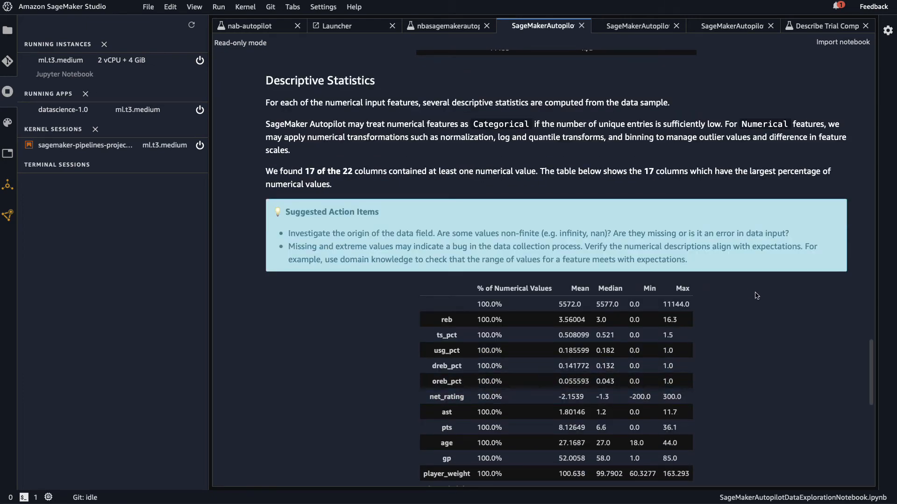
pyautogui.scroll(-3, 759, 299)
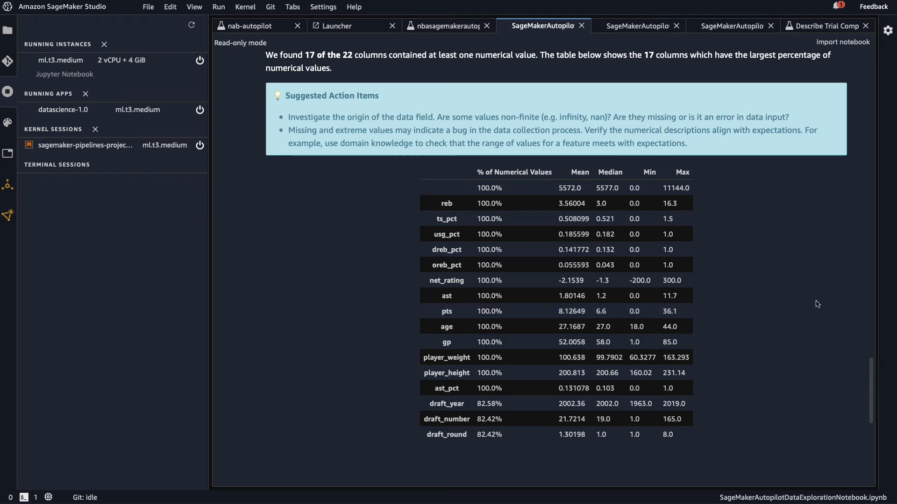
pyautogui.scroll(-1, 816, 301)
pyautogui.scroll(-1, 817, 303)
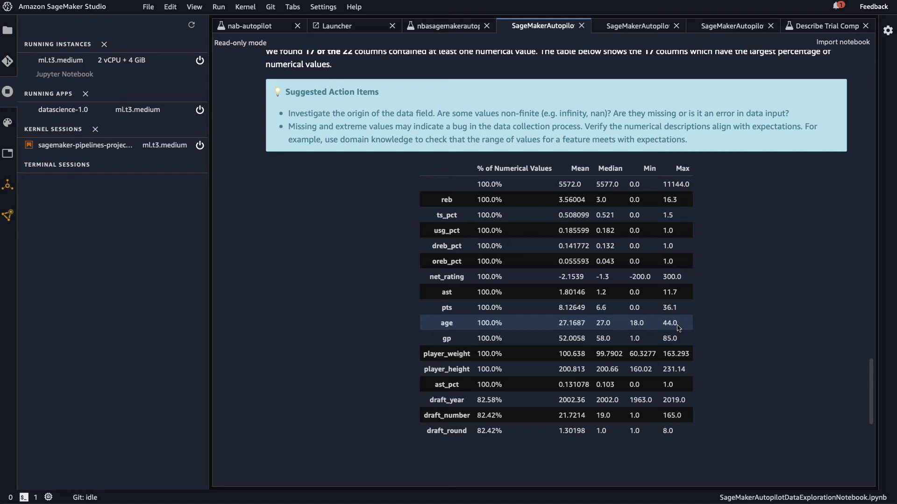
pyautogui.scroll(-7, 756, 337)
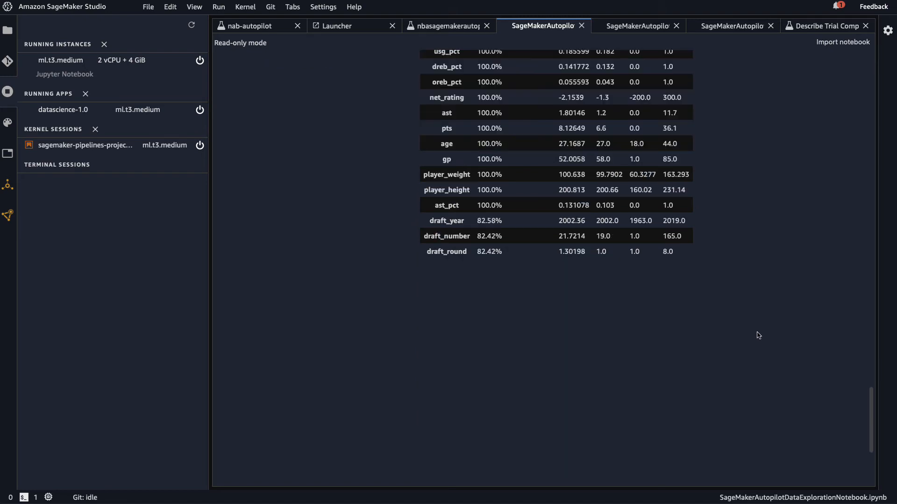
pyautogui.scroll(10, 756, 332)
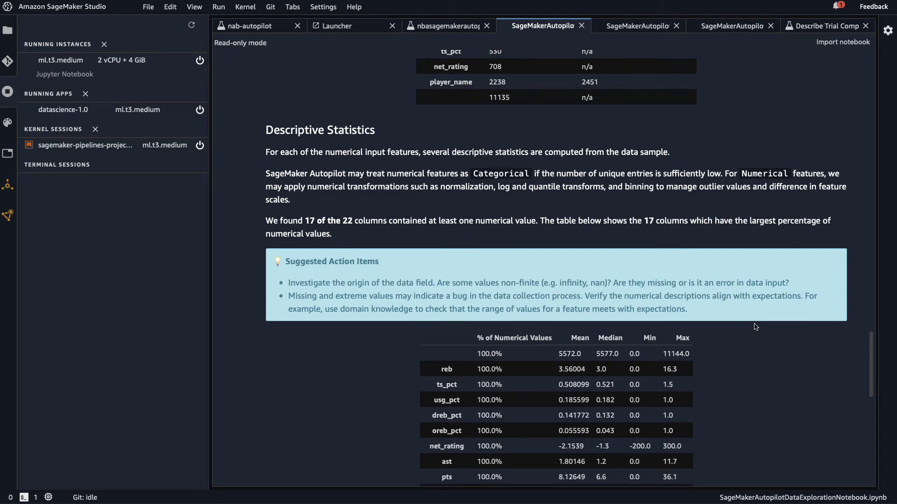
pyautogui.scroll(4, 756, 179)
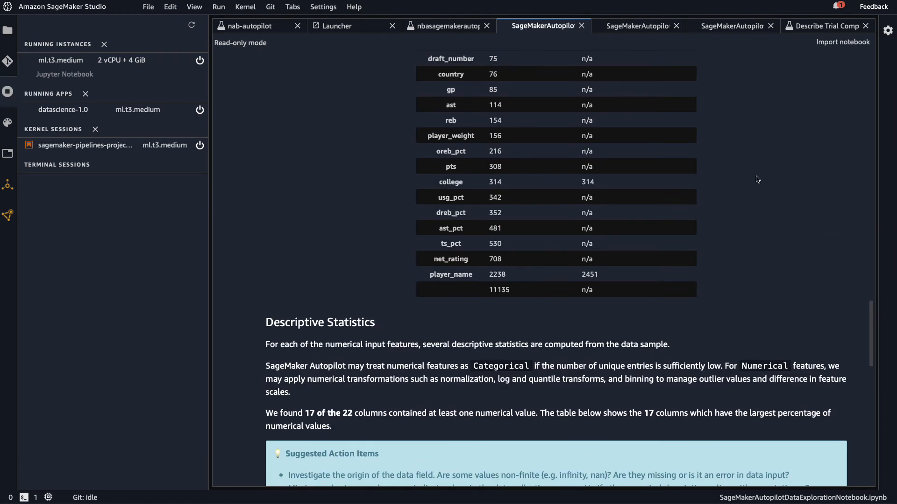
# - Import the data exploration notebook as an editable copy running on the Python 3 (Data Science) kernel
pyautogui.click(842, 44)
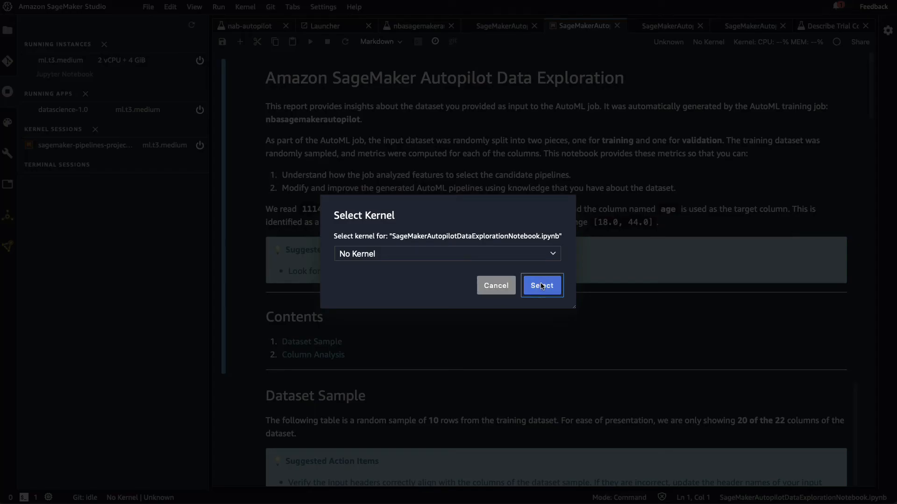
pyautogui.click(451, 252)
pyautogui.click(444, 227)
pyautogui.click(536, 283)
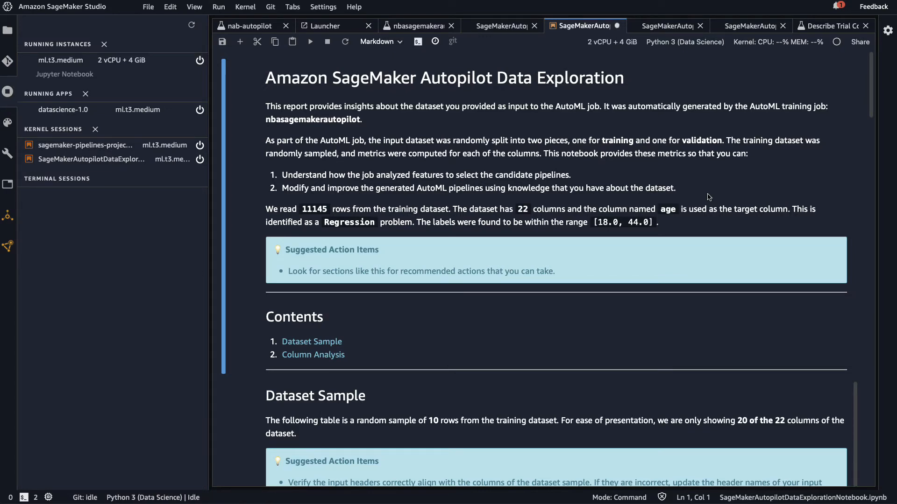
pyautogui.scroll(-6, 507, 238)
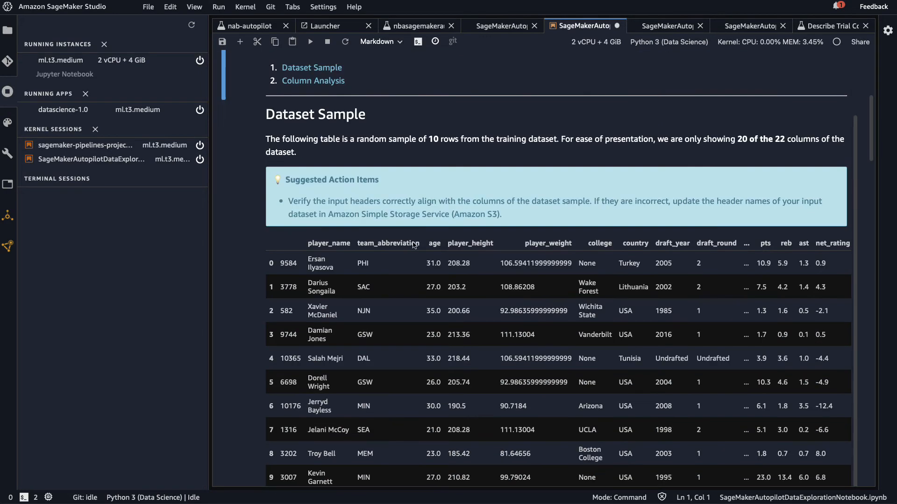
# - Review the imported data exploration notebook from the dataset sample through the missing-value, unique-entry and descriptive statistics sections
pyautogui.scroll(-17, 503, 256)
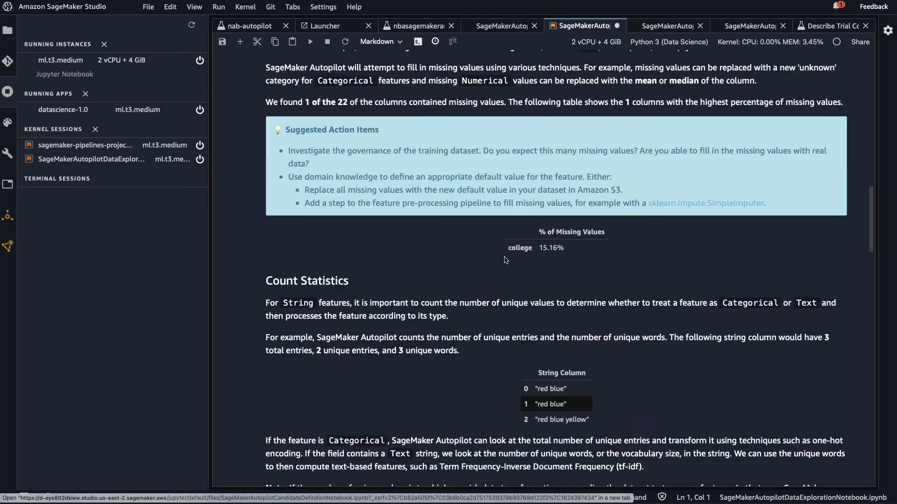
pyautogui.scroll(-20, 505, 260)
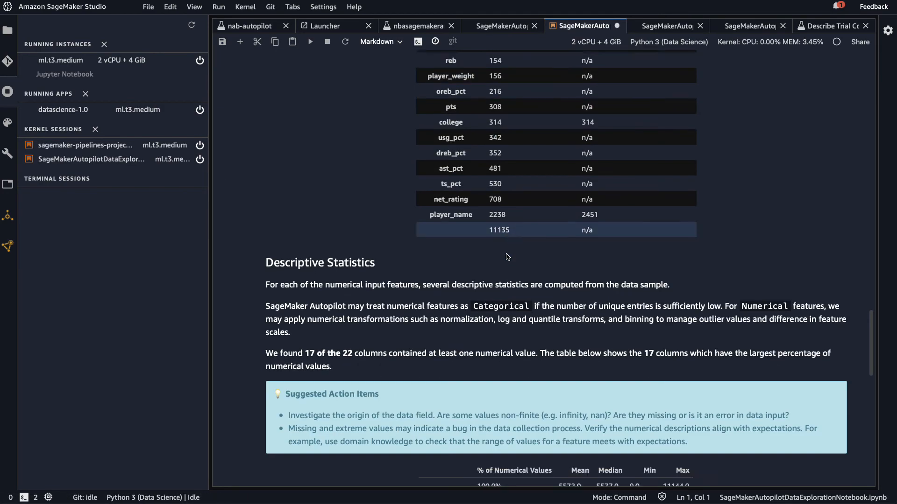
pyautogui.scroll(-5, 507, 256)
pyautogui.scroll(20, 506, 254)
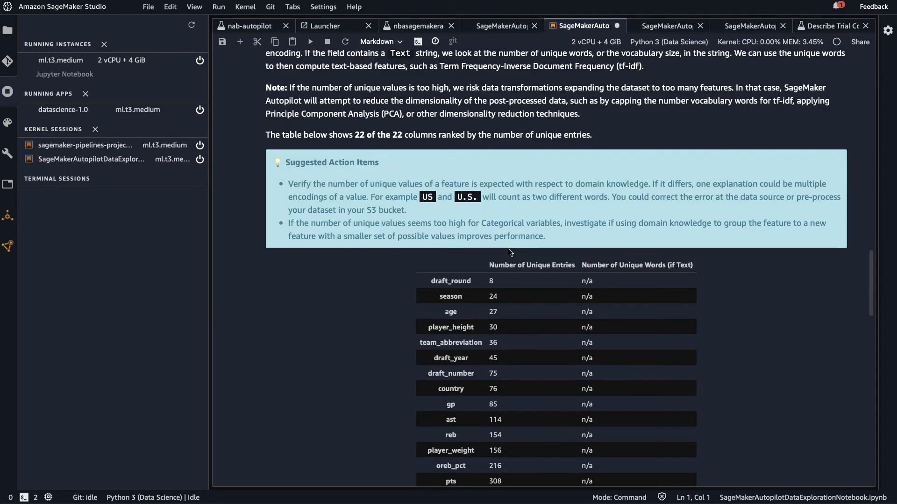
pyautogui.scroll(12, 509, 250)
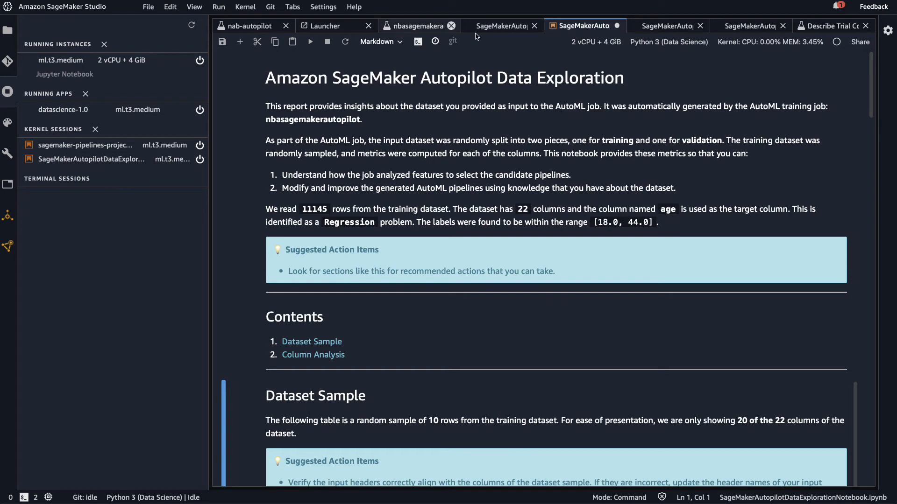
# - Open the nbasagemakerautopilot experiment's job profile and examine its status, input and output data configuration, and resolved attributes
pyautogui.click(413, 27)
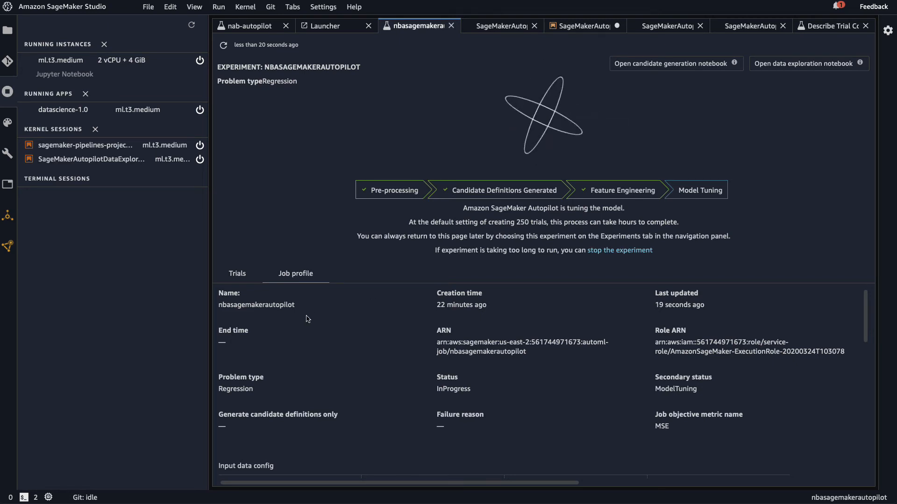
pyautogui.click(238, 274)
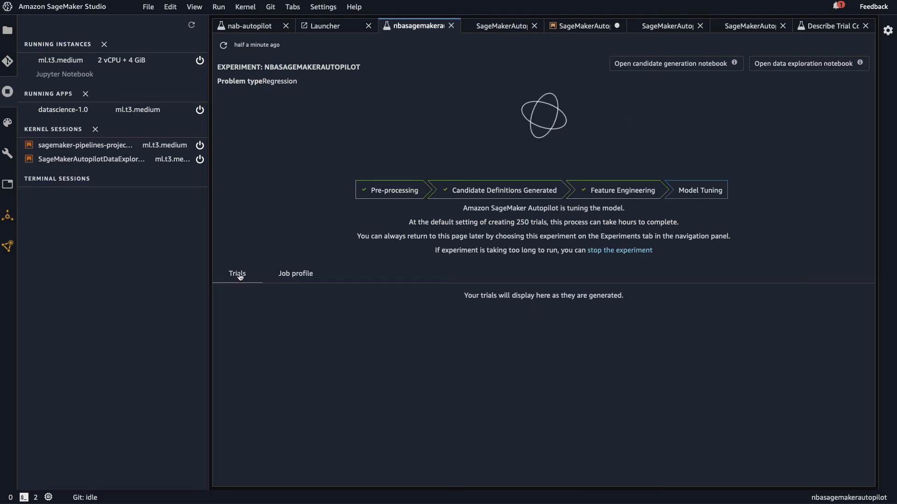
pyautogui.click(293, 276)
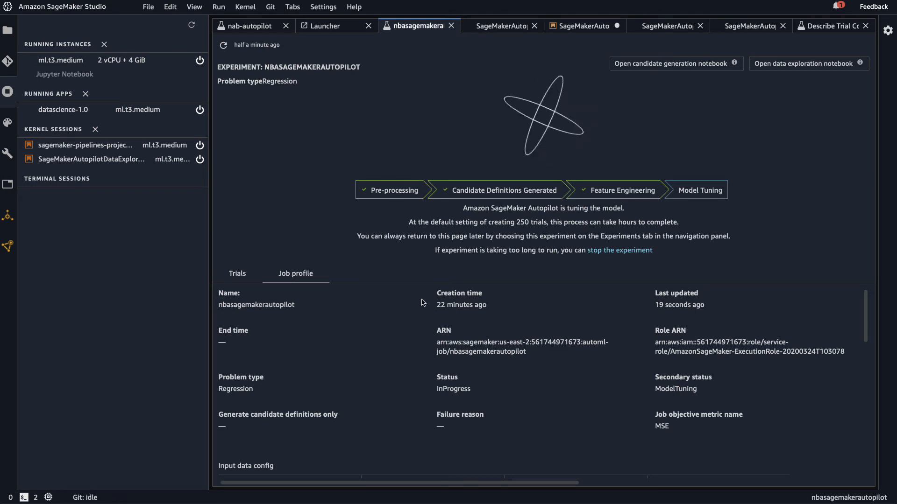
pyautogui.moveTo(438, 299); pyautogui.dragTo(491, 306)
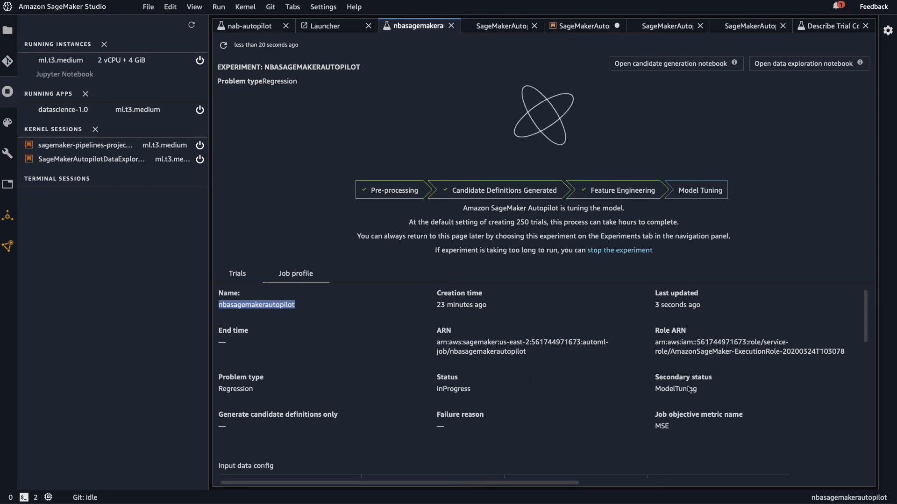
pyautogui.moveTo(655, 391); pyautogui.dragTo(693, 391)
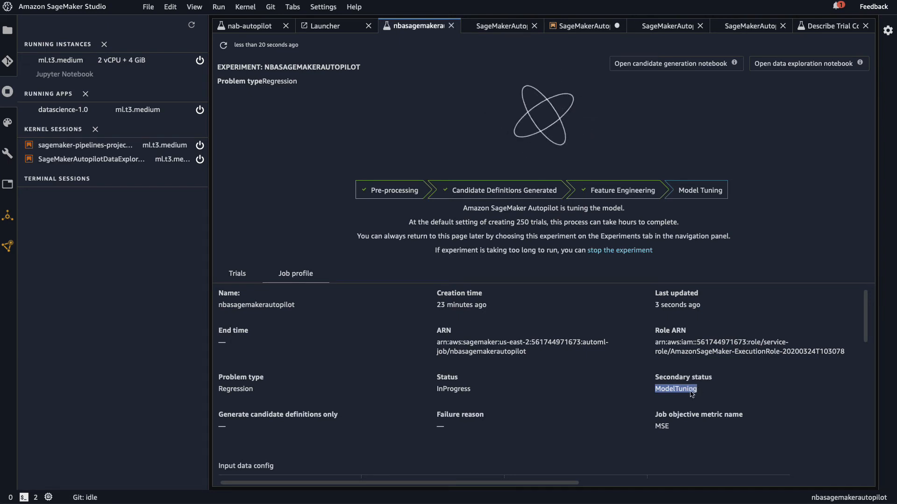
pyautogui.scroll(-3, 752, 389)
pyautogui.scroll(-1, 752, 389)
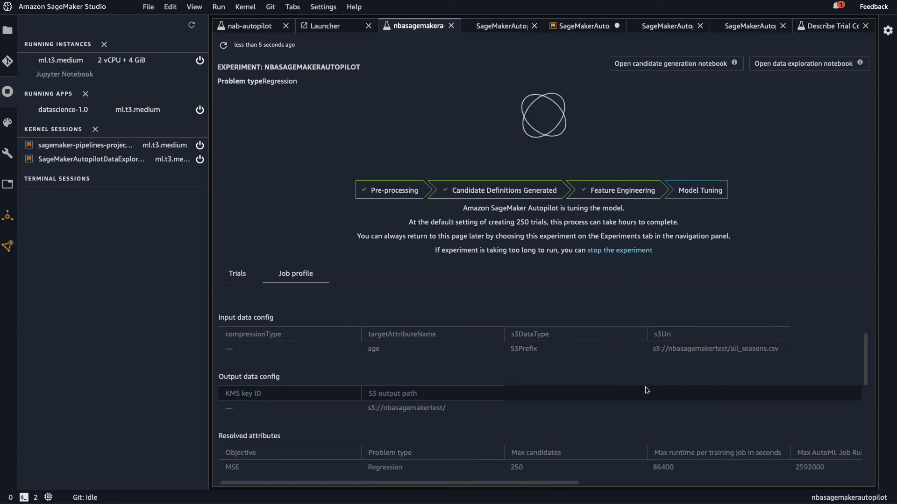
pyautogui.scroll(-2, 647, 391)
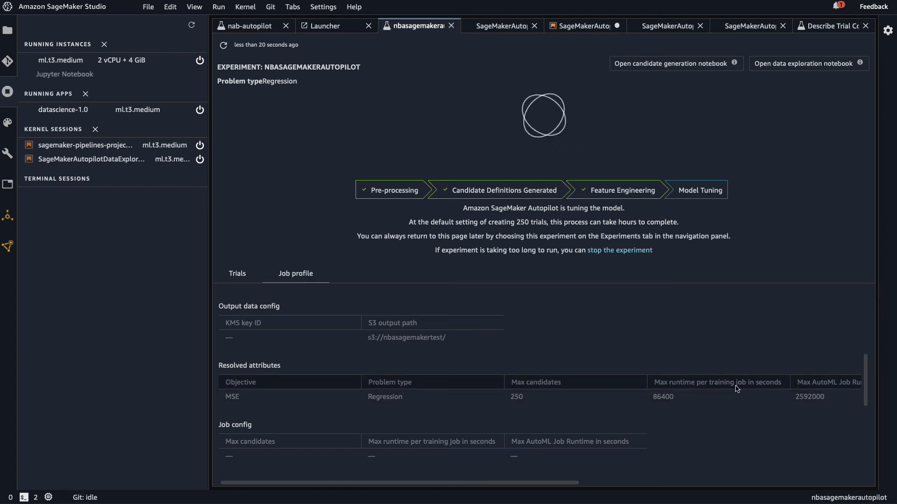
pyautogui.scroll(-2, 739, 390)
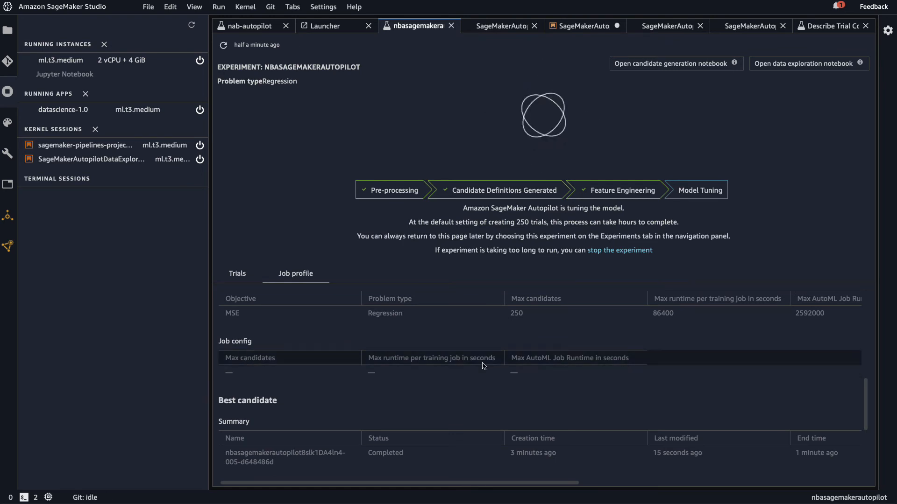
# - Examine the best candidate's summary and its inference containers in the job profile
pyautogui.scroll(-2, 367, 409)
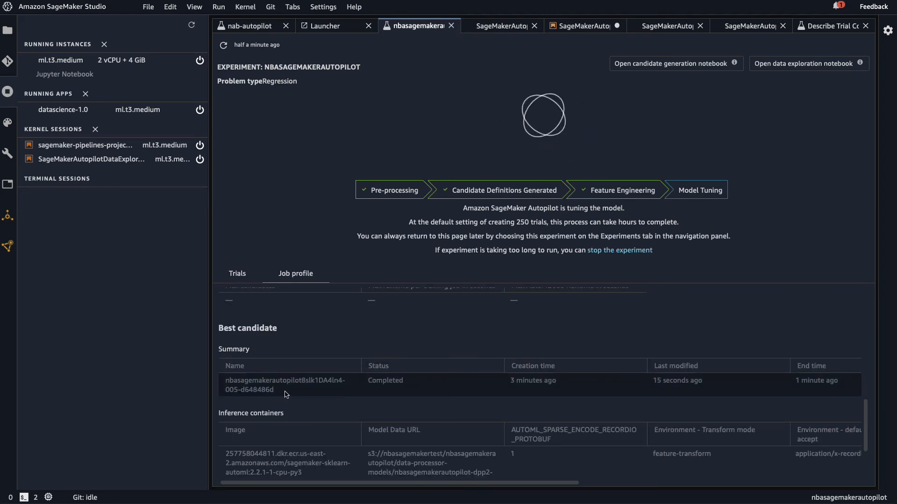
pyautogui.scroll(-1, 332, 400)
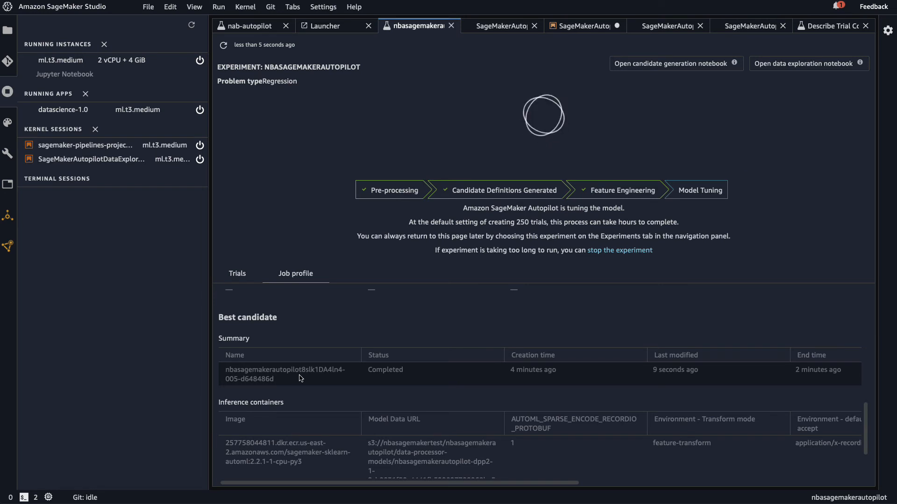
pyautogui.scroll(-1, 425, 375)
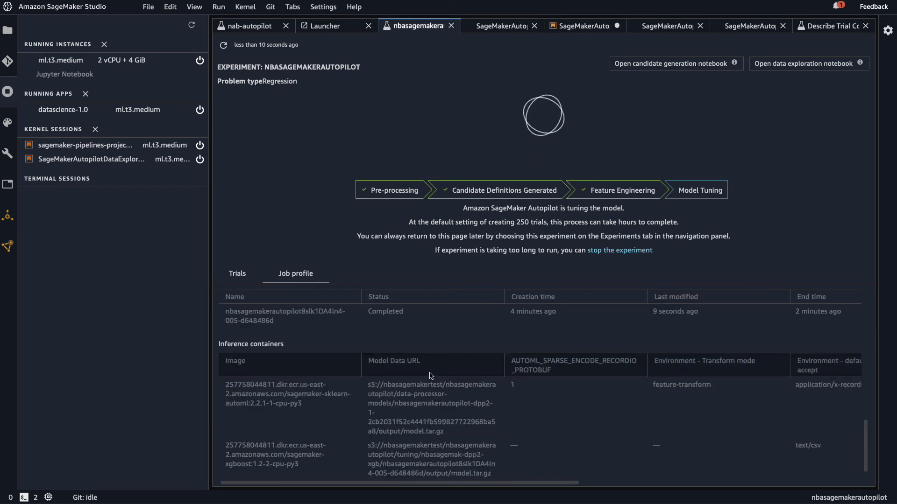
pyautogui.scroll(-1, 431, 376)
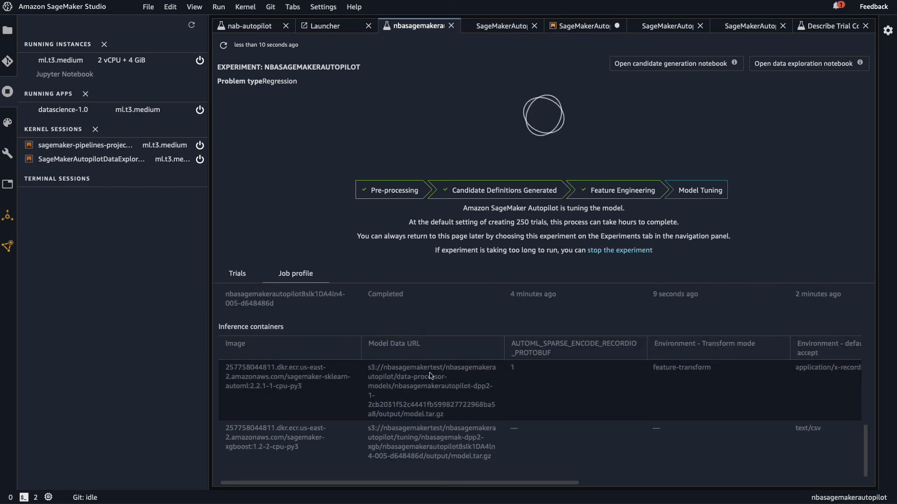
pyautogui.scroll(1, 430, 378)
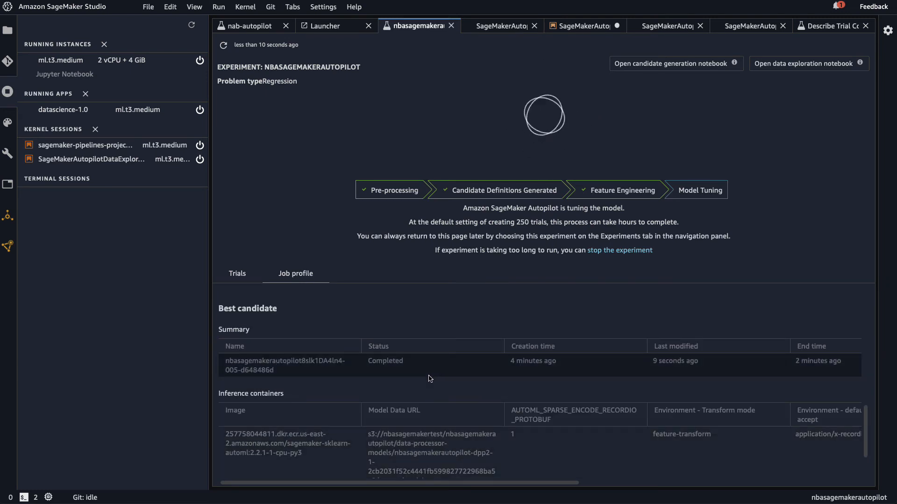
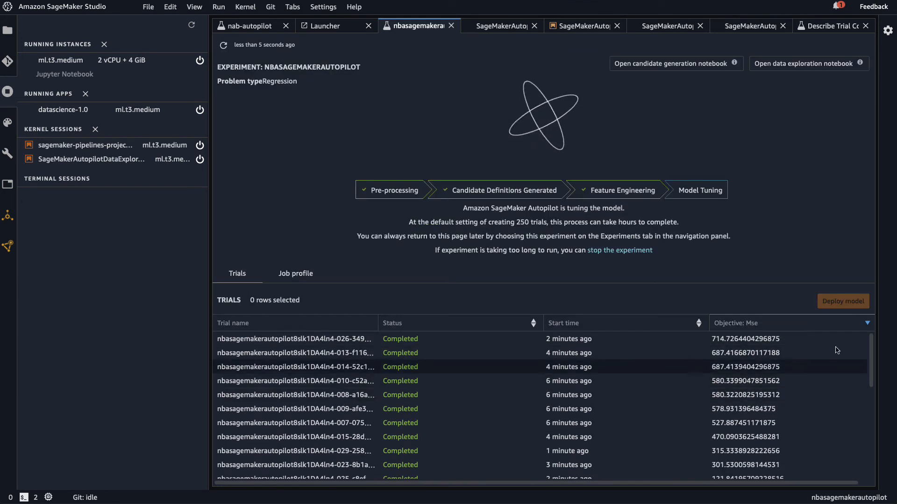
# - Sort the trials by MSE objective in ascending order and select the trial marked Best
pyautogui.click(742, 325)
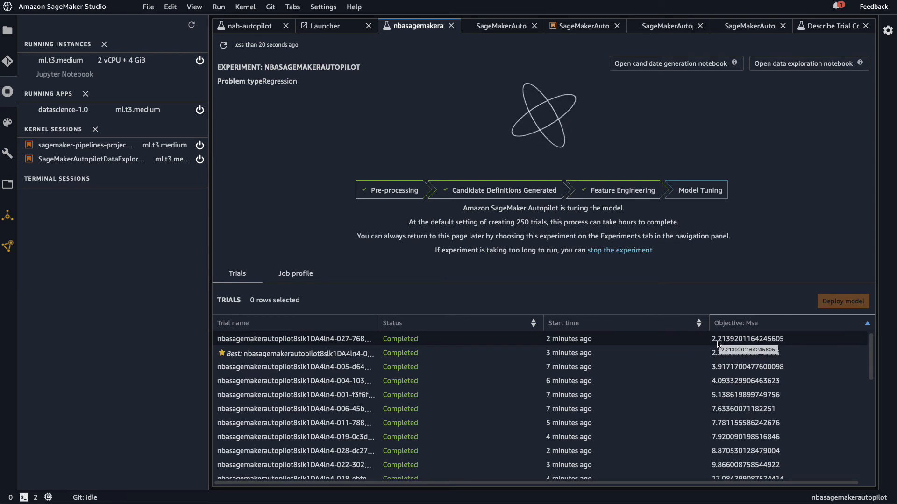
pyautogui.moveTo(872, 348)
pyautogui.mouseDown()
pyautogui.moveTo(869, 443)
pyautogui.moveTo(867, 336)
pyautogui.mouseUp()
pyautogui.click(265, 356)
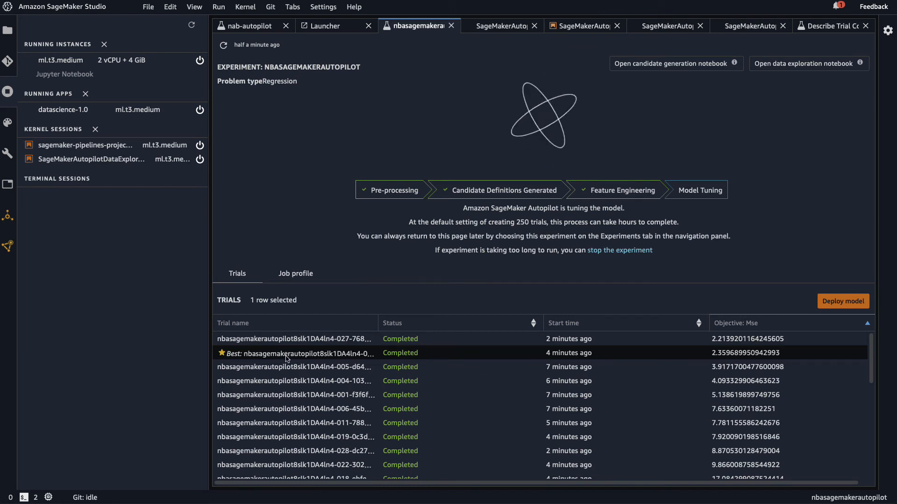
# - Open the deployment settings for the selected trial and name the real-time endpoint hello-ml
pyautogui.click(843, 302)
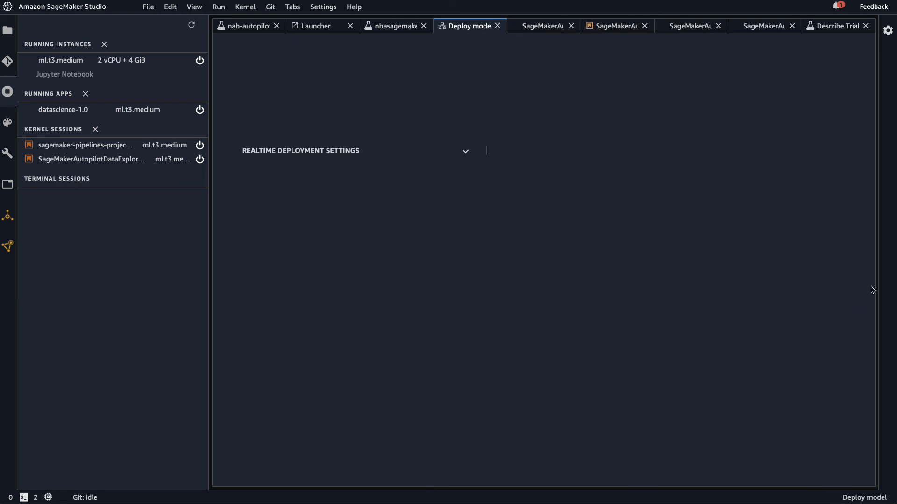
pyautogui.click(466, 153)
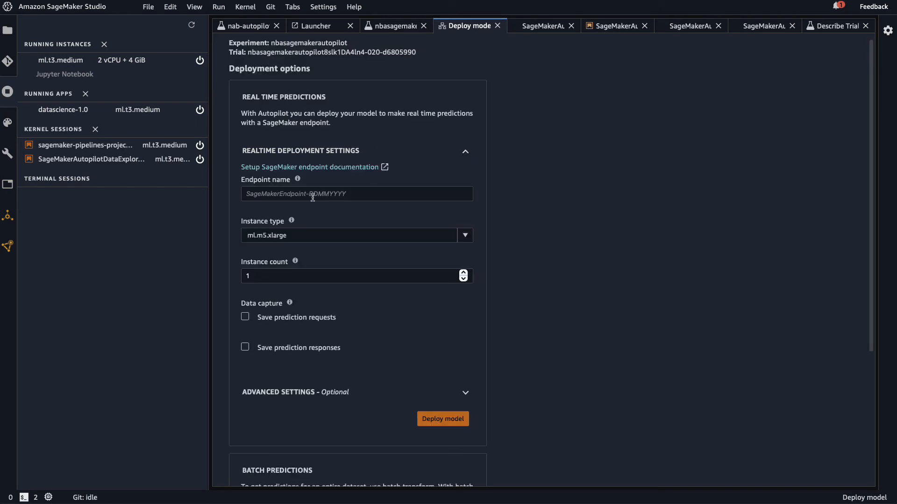
pyautogui.click(260, 194)
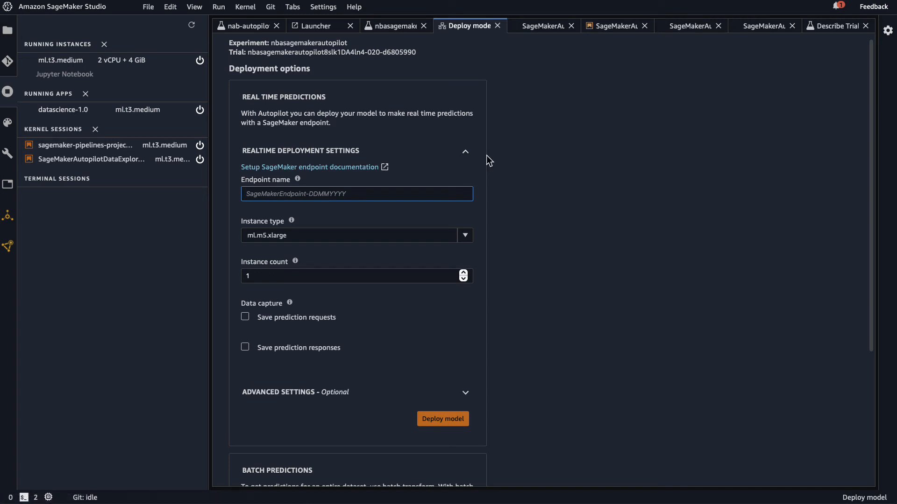
pyautogui.write('hello-ml')
# - Try enabling data capture for prediction requests and responses, and disable both options again
pyautogui.click(244, 317)
pyautogui.click(245, 348)
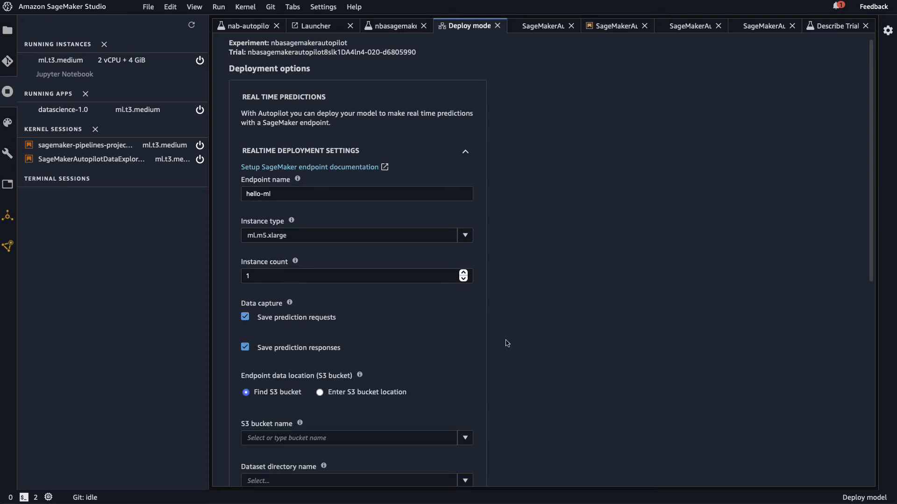
pyautogui.scroll(-3, 454, 354)
pyautogui.click(243, 265)
pyautogui.click(245, 237)
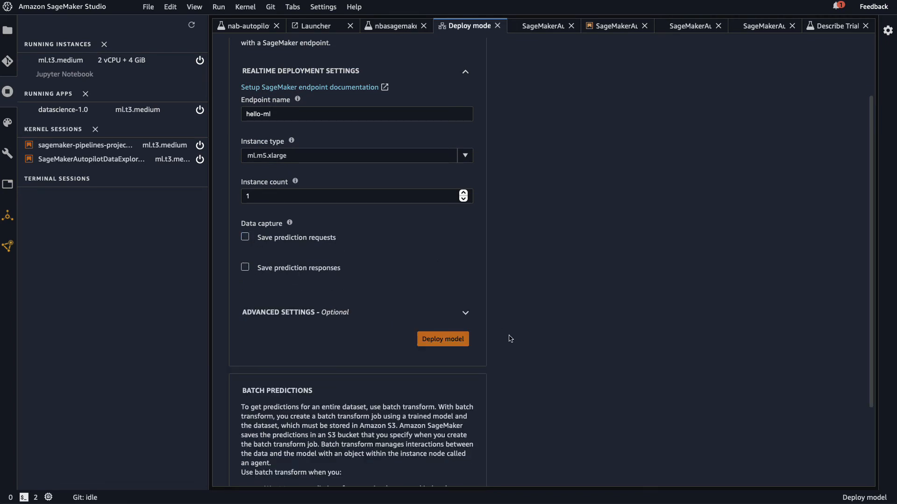
# - Review the batch predictions information and deploy the model to the hello-ml real-time endpoint
pyautogui.scroll(-4, 504, 339)
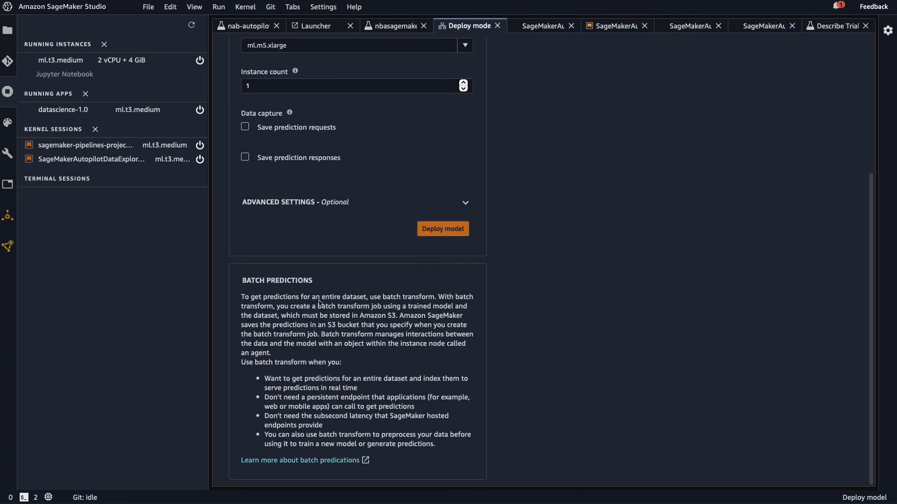
pyautogui.click(461, 224)
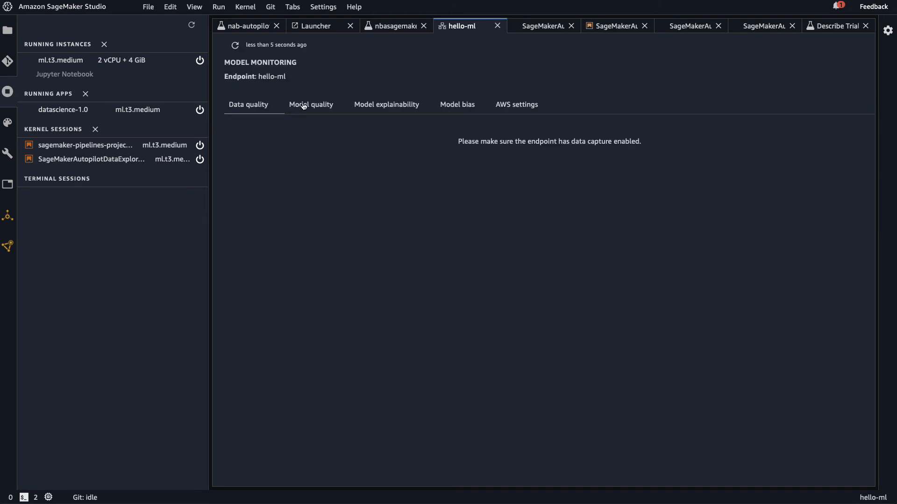
# - Look through the hello-ml endpoint's monitoring views for model quality, explainability and bias, and its AWS settings
pyautogui.moveTo(224, 63); pyautogui.dragTo(300, 64)
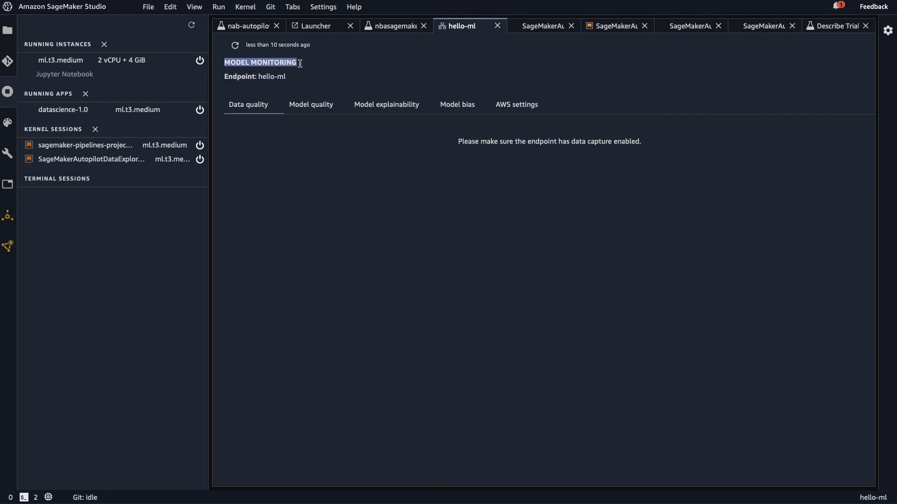
pyautogui.click(316, 109)
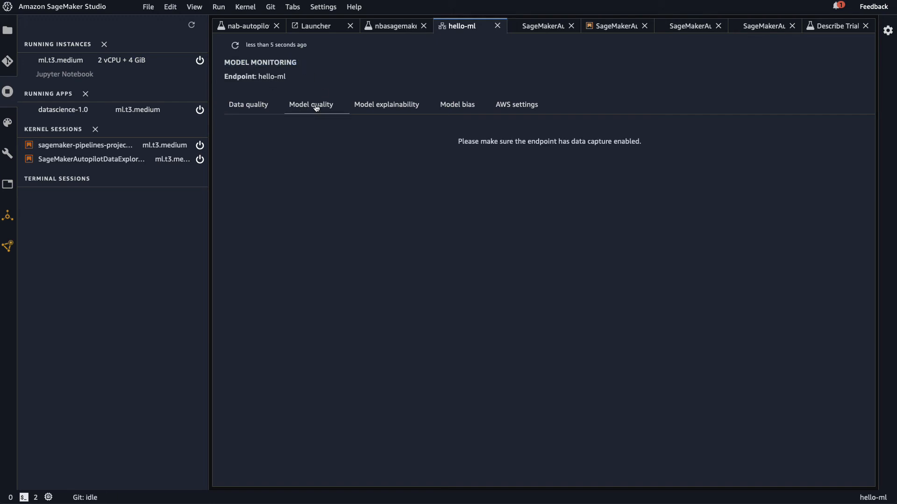
pyautogui.click(382, 106)
pyautogui.click(460, 105)
pyautogui.click(522, 105)
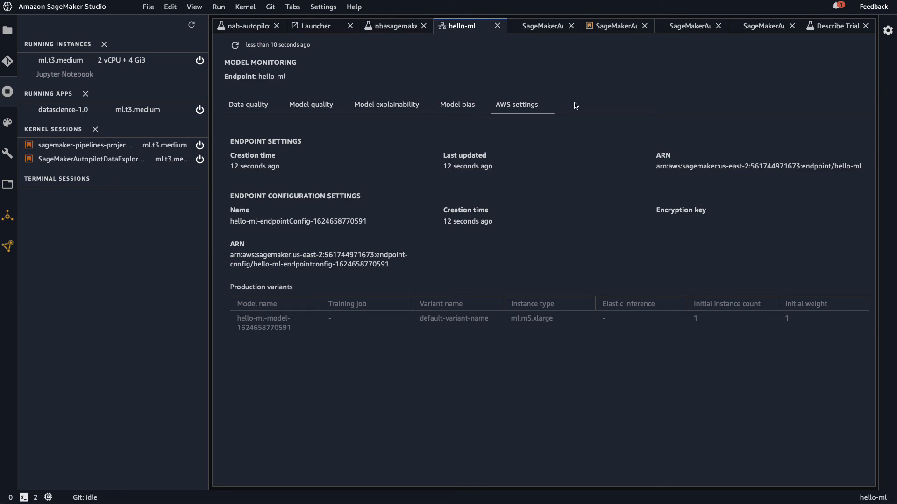
# - Open the experiment's best trial in the trial component list and examine its training, transform and processing jobs
pyautogui.click(395, 26)
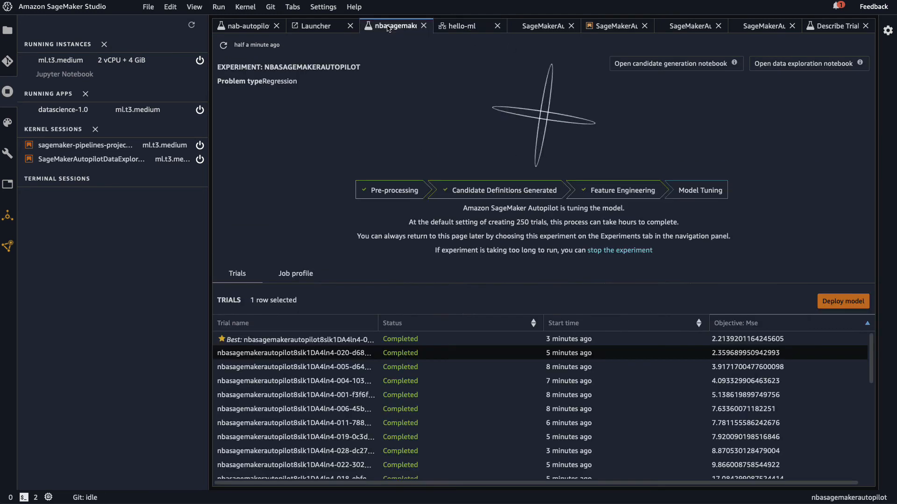
pyautogui.rightClick(271, 344)
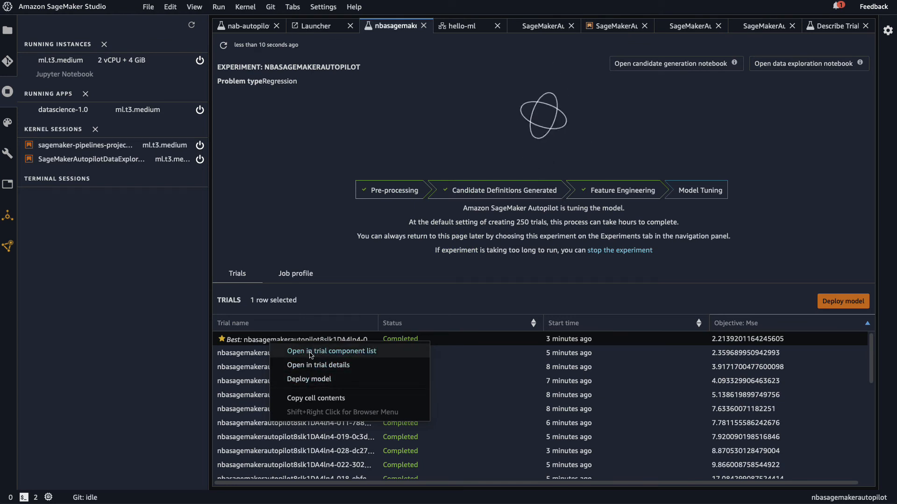
pyautogui.click(305, 355)
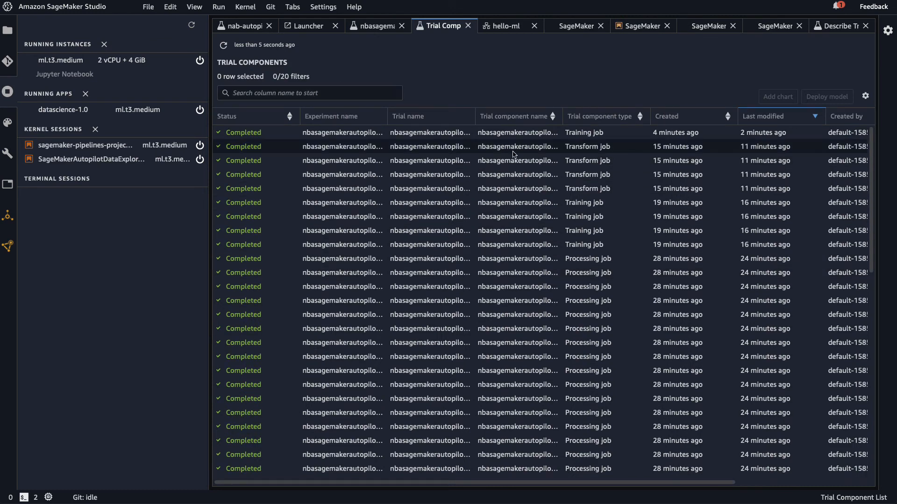
pyautogui.scroll(-4, 529, 178)
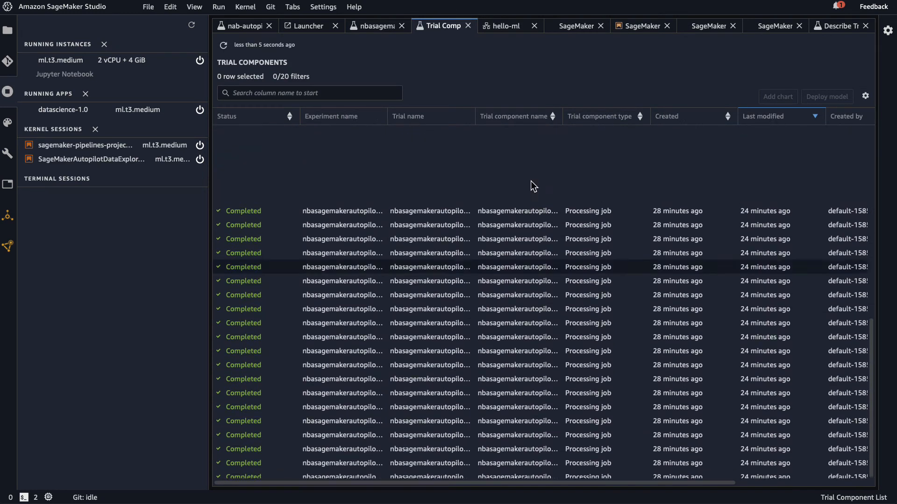
pyautogui.scroll(3, 529, 178)
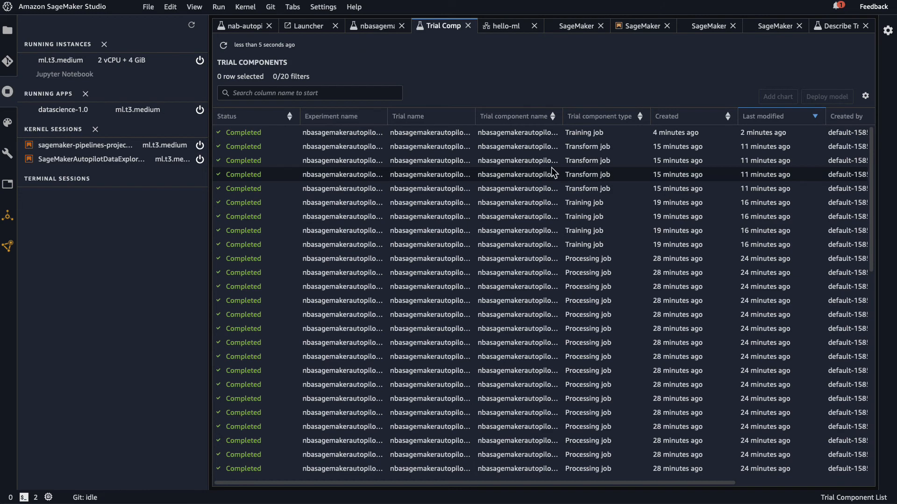
# - Close the trial component list, open the best trial in trial details and look through its metric charts
pyautogui.click(468, 26)
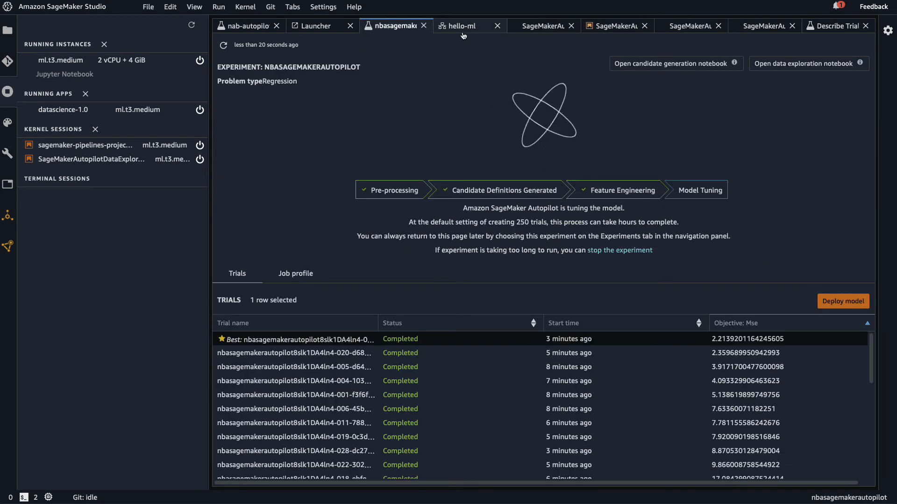
pyautogui.rightClick(267, 341)
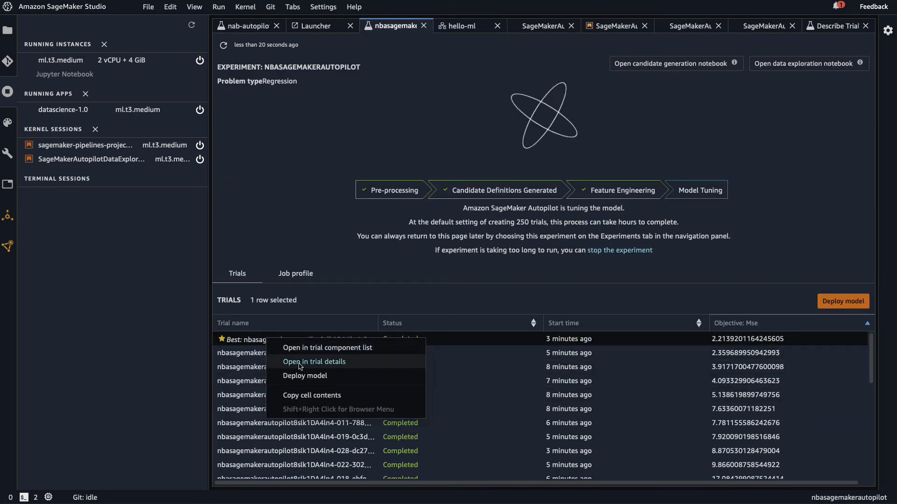
pyautogui.click(304, 364)
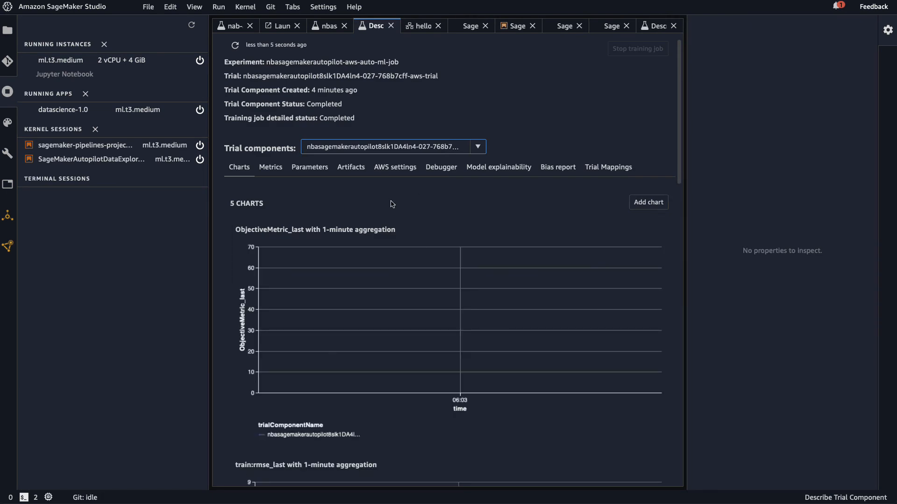
pyautogui.scroll(-2, 536, 189)
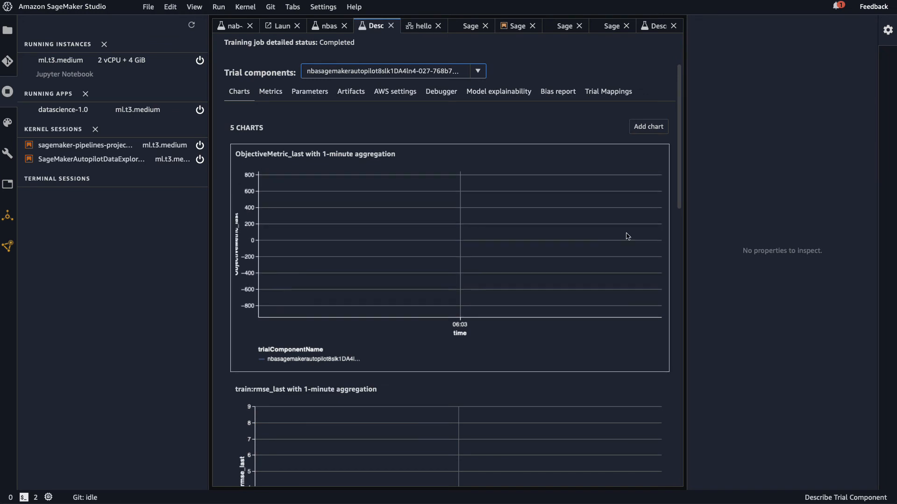
pyautogui.moveTo(679, 187); pyautogui.dragTo(624, 105)
# - Review the best trial's metrics and parameters, and highlight the S3 path of its output model artifact
pyautogui.click(268, 168)
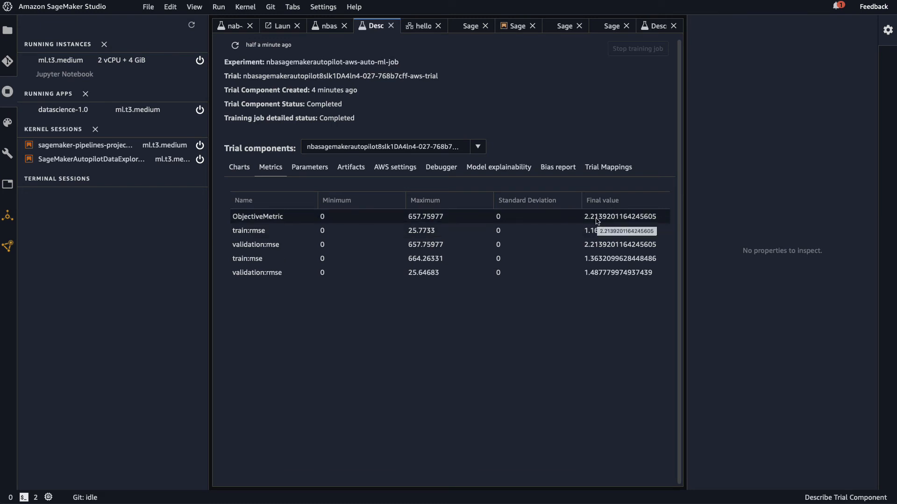
pyautogui.click(308, 167)
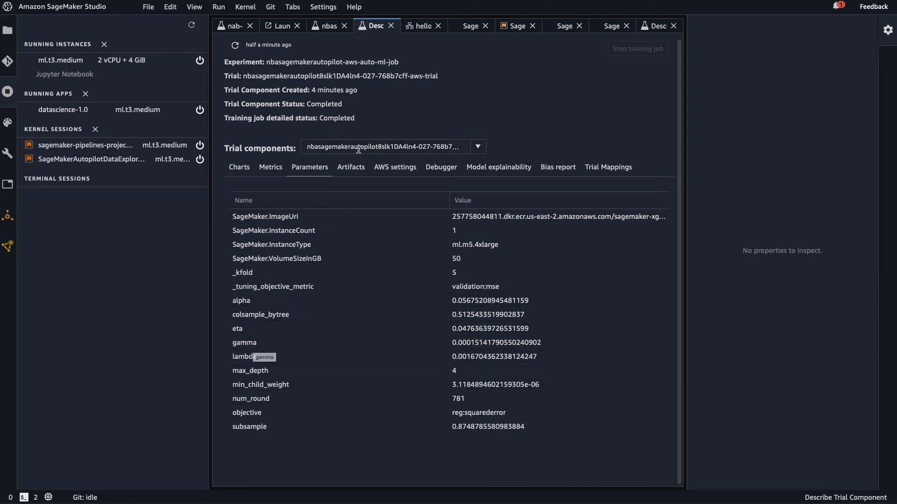
pyautogui.click(351, 168)
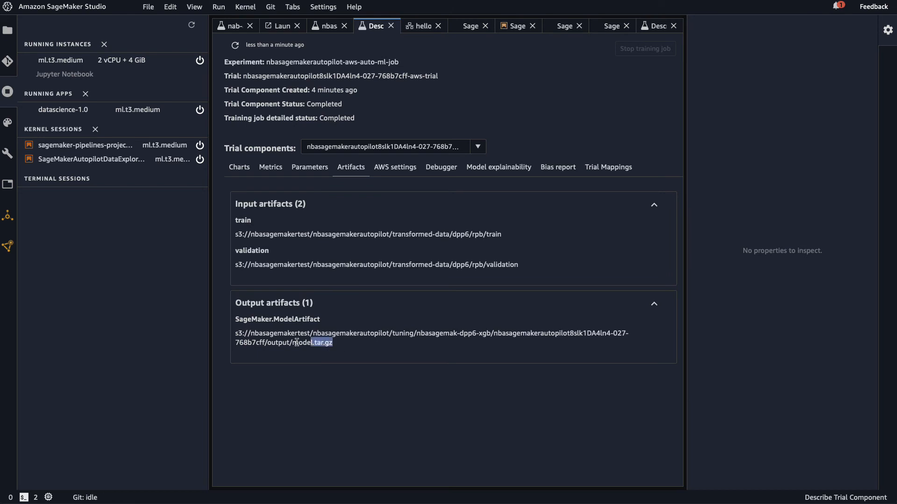
pyautogui.moveTo(332, 344); pyautogui.dragTo(231, 334)
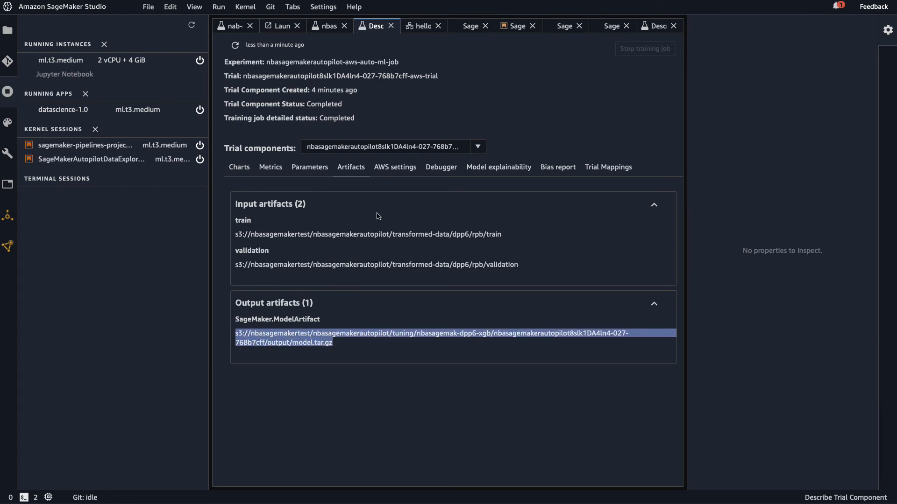
# - Read through the trial's AWS settings, including resources, algorithm, input data and network, and check its debugger information
pyautogui.click(409, 170)
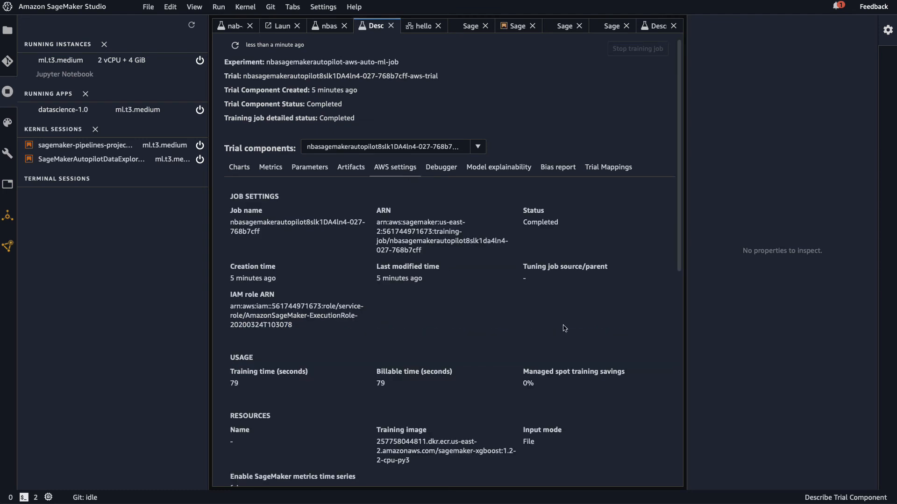
pyautogui.scroll(-8, 563, 328)
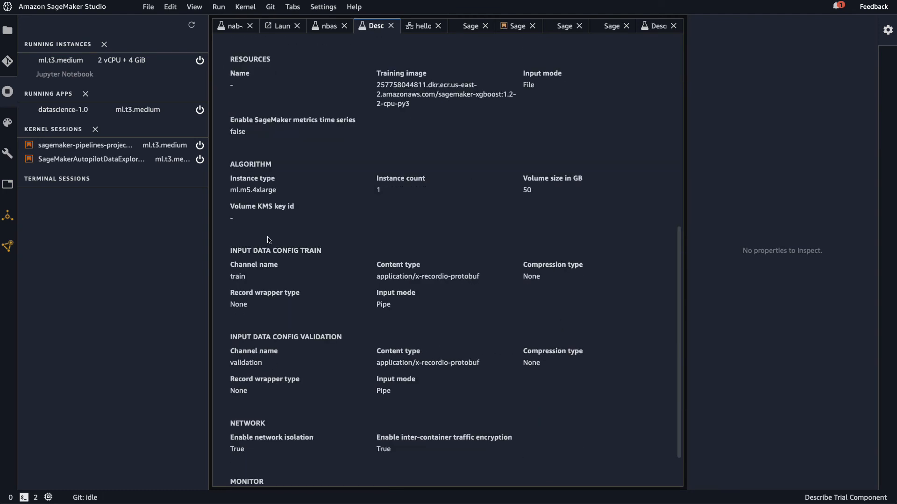
pyautogui.scroll(-2, 645, 176)
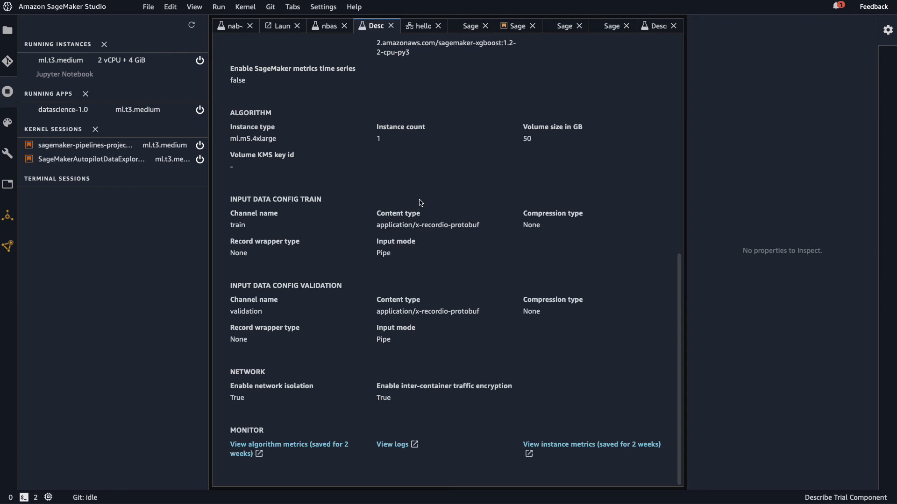
pyautogui.scroll(10, 421, 203)
pyautogui.click(445, 125)
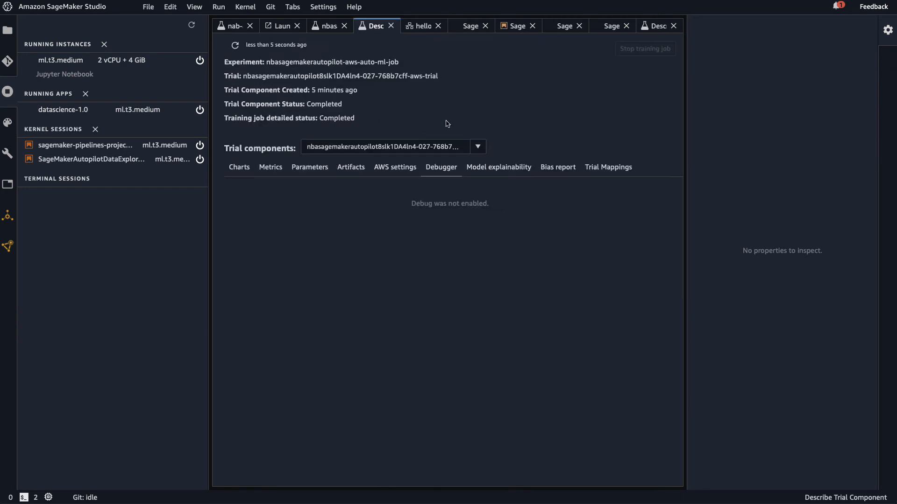
# - Check the trial's model explainability and read through its sample notebook on fairness and explainability with SageMaker Clarify
pyautogui.click(514, 170)
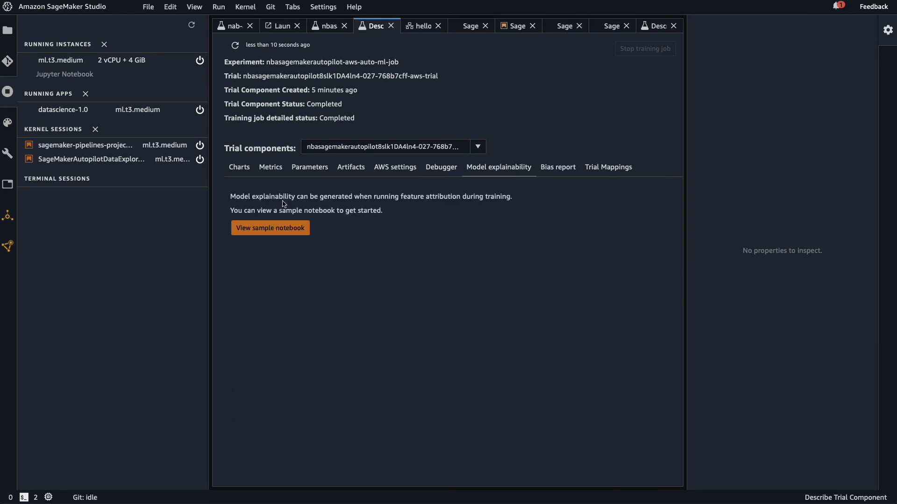
pyautogui.click(279, 229)
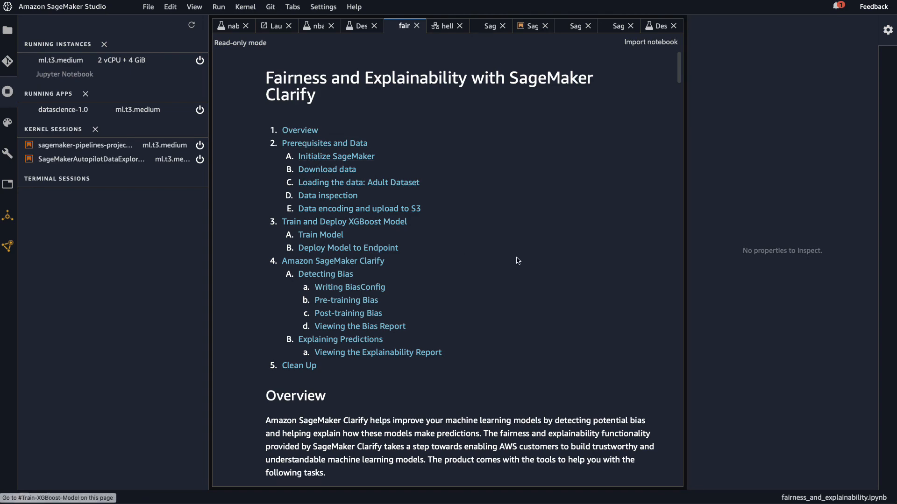
pyautogui.scroll(-1, 521, 262)
pyautogui.scroll(-10, 521, 262)
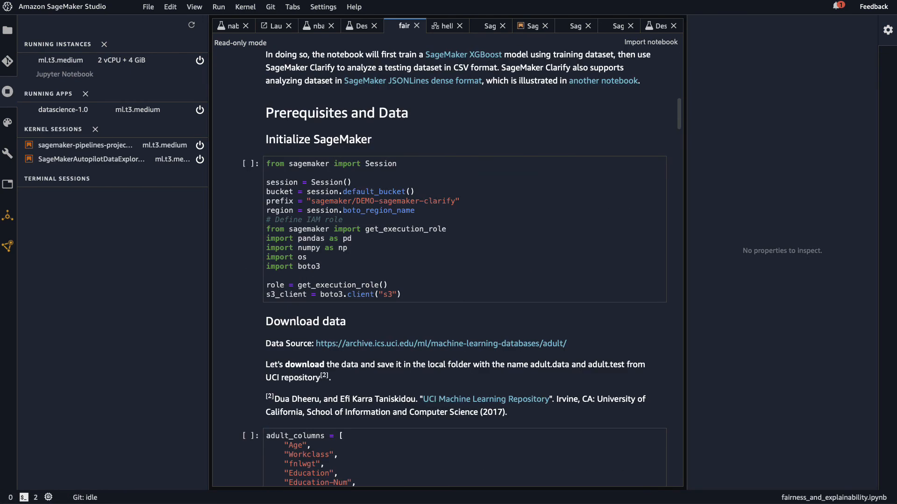
pyautogui.scroll(-6, 521, 257)
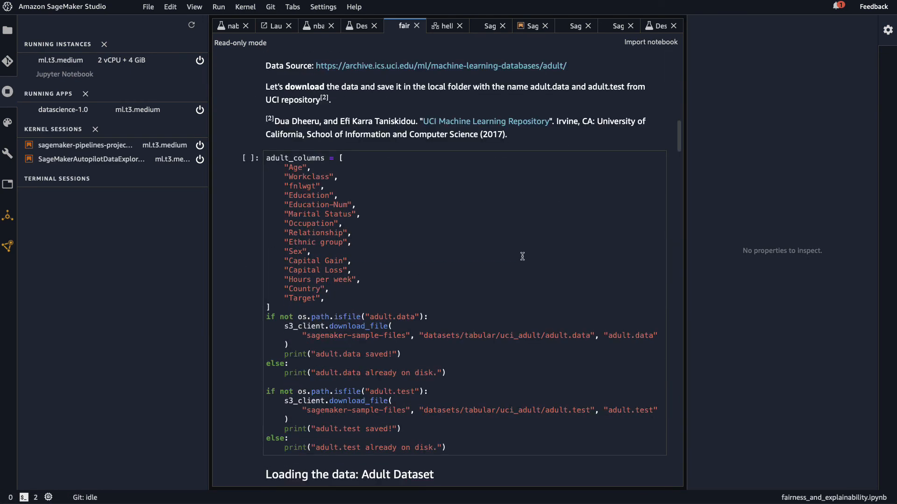
pyautogui.scroll(-6, 522, 254)
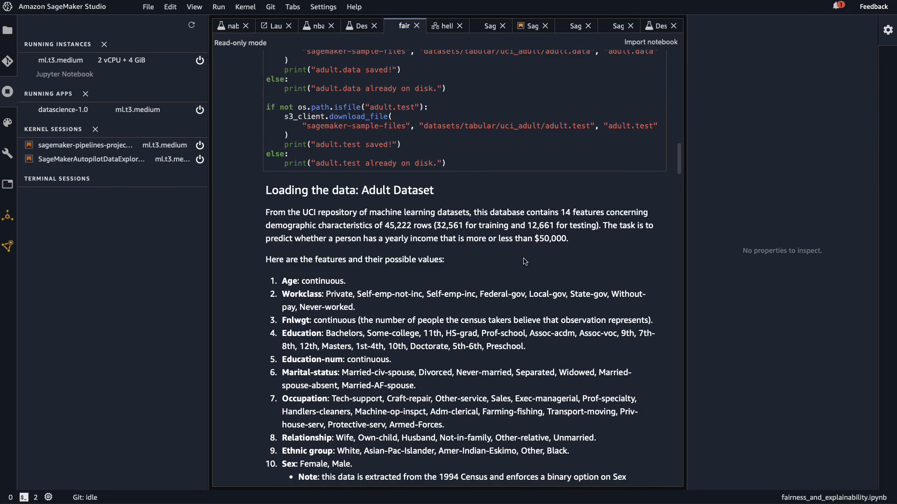
pyautogui.scroll(-5, 522, 256)
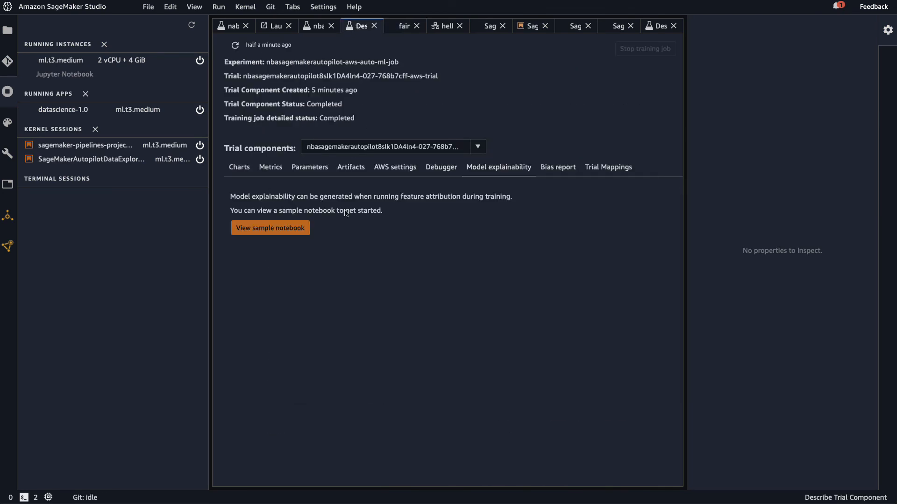
# - Check the trial's bias report and trial mappings, and return to the nbasagemakerautopilot experiment's trial list
pyautogui.click(551, 171)
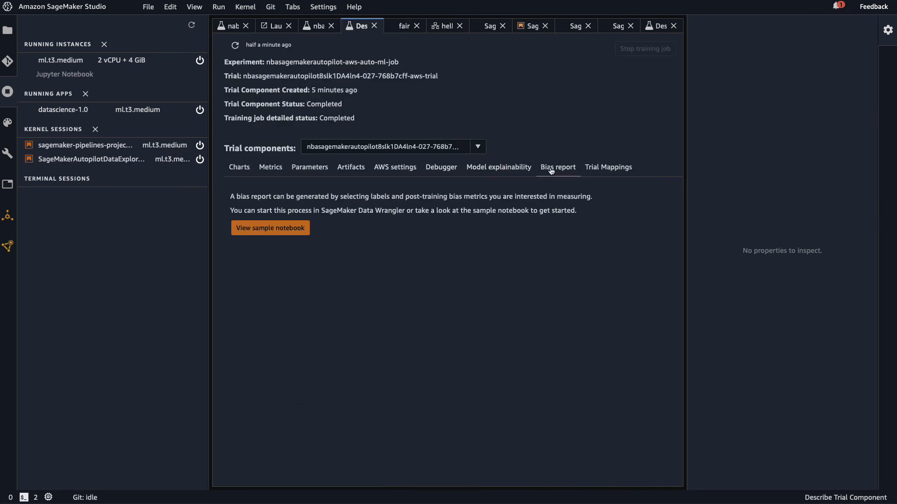
pyautogui.click(628, 168)
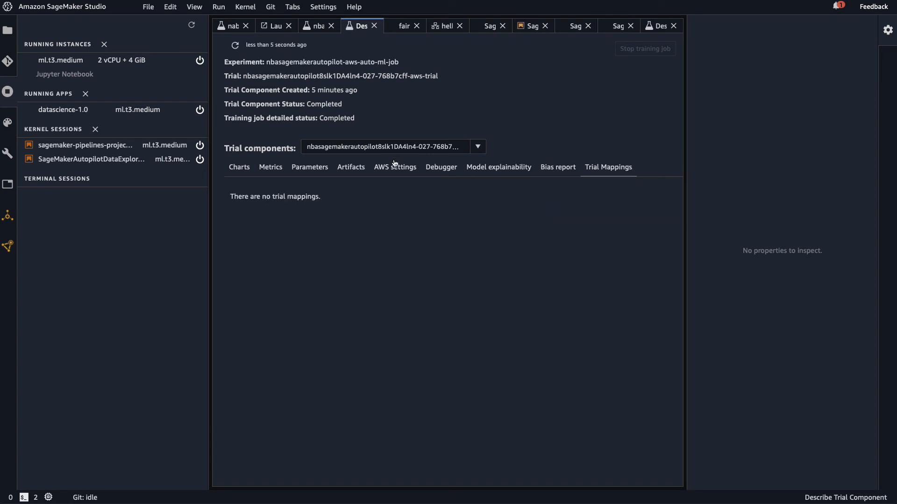
pyautogui.click(318, 26)
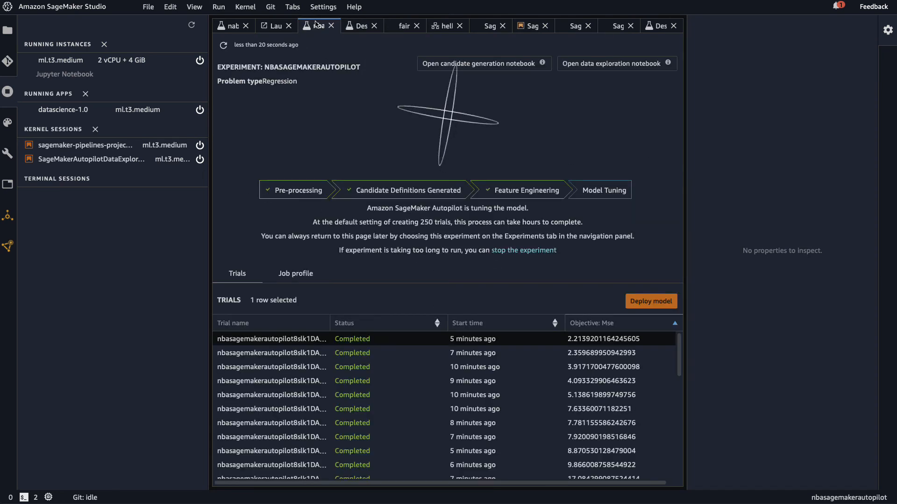
pyautogui.rightClick(259, 338)
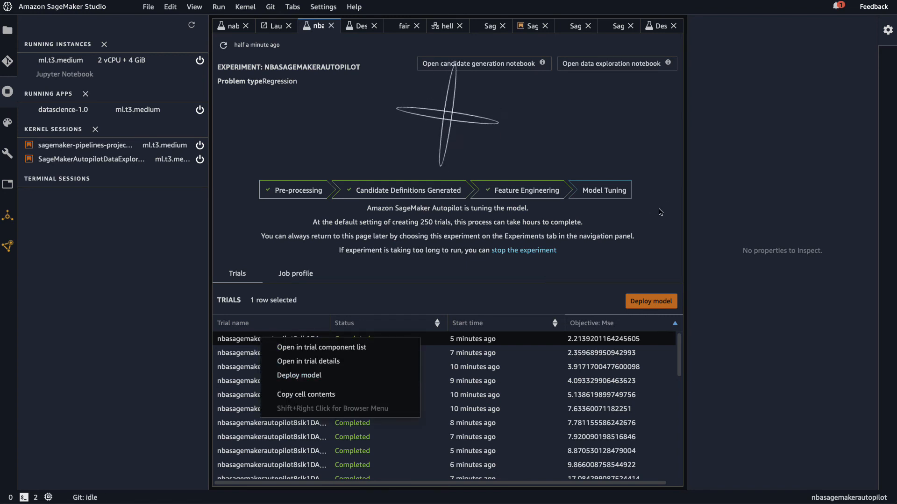
pyautogui.click(672, 202)
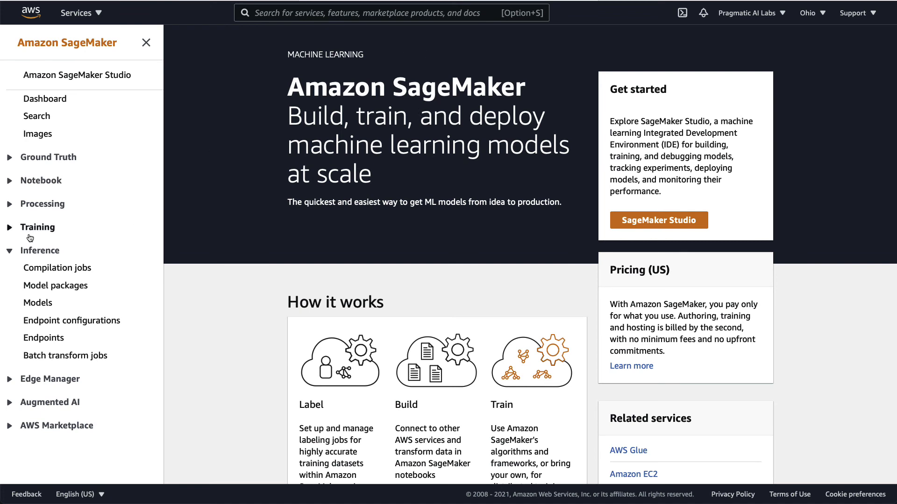
# - In the Amazon SageMaker console, list the training jobs and check their statuses
pyautogui.click(14, 229)
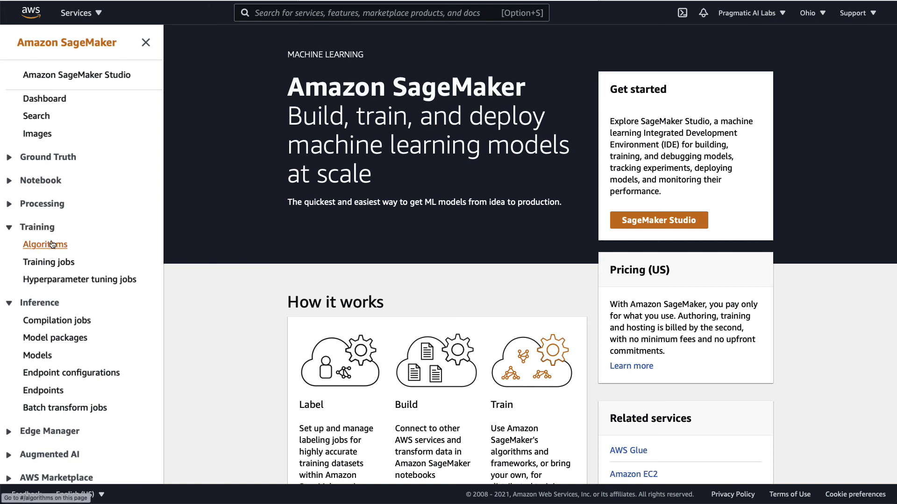
pyautogui.click(39, 263)
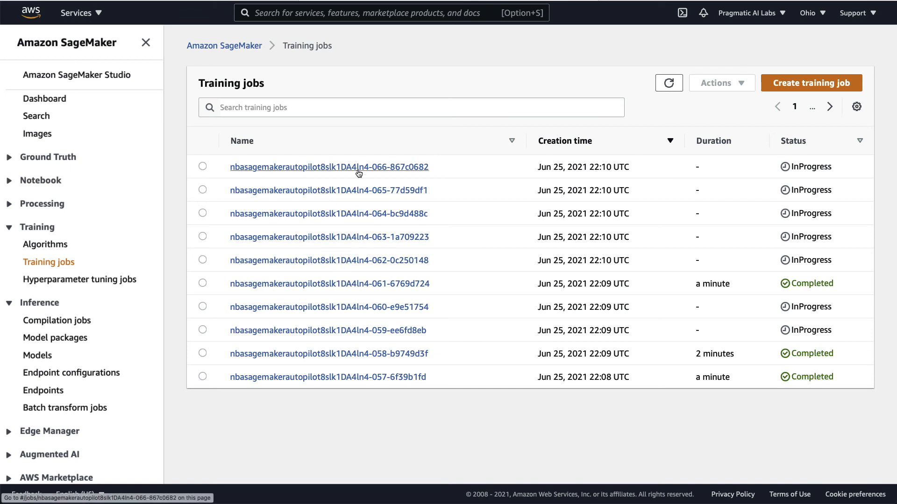
pyautogui.moveTo(790, 284); pyautogui.dragTo(826, 284)
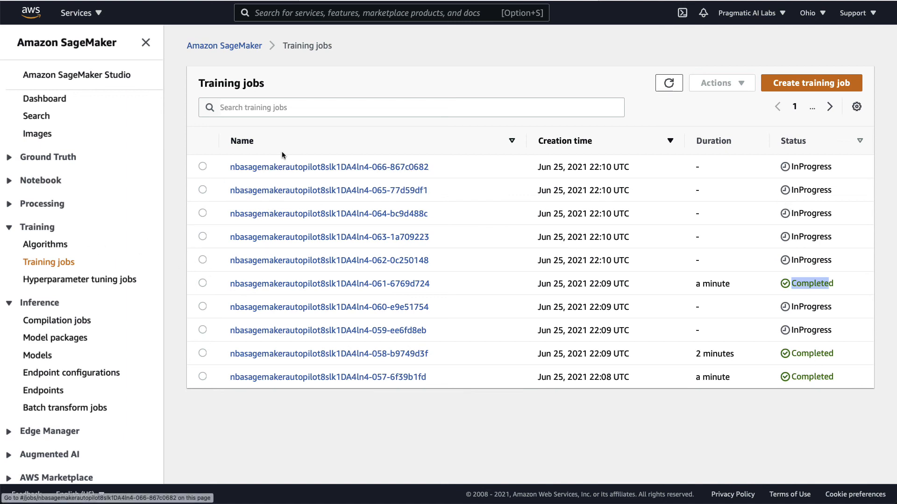
# - Filter the training jobs by the status InProgress
pyautogui.click(298, 108)
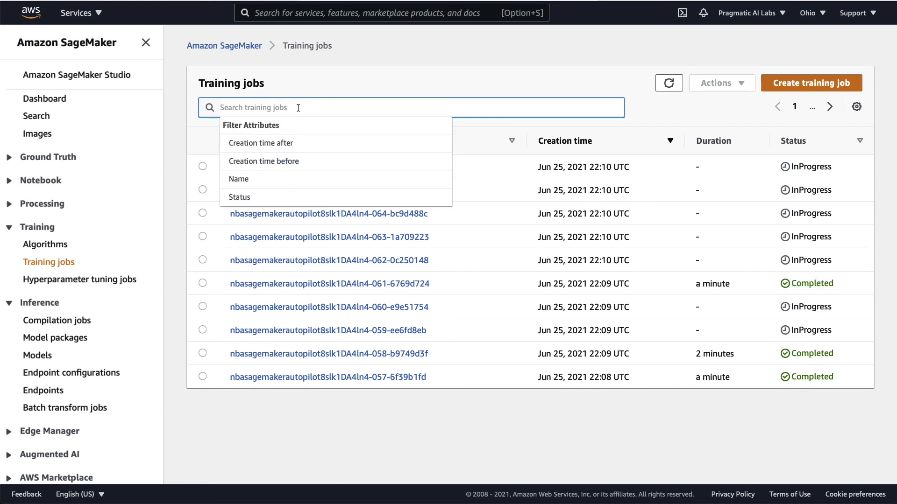
pyautogui.click(240, 197)
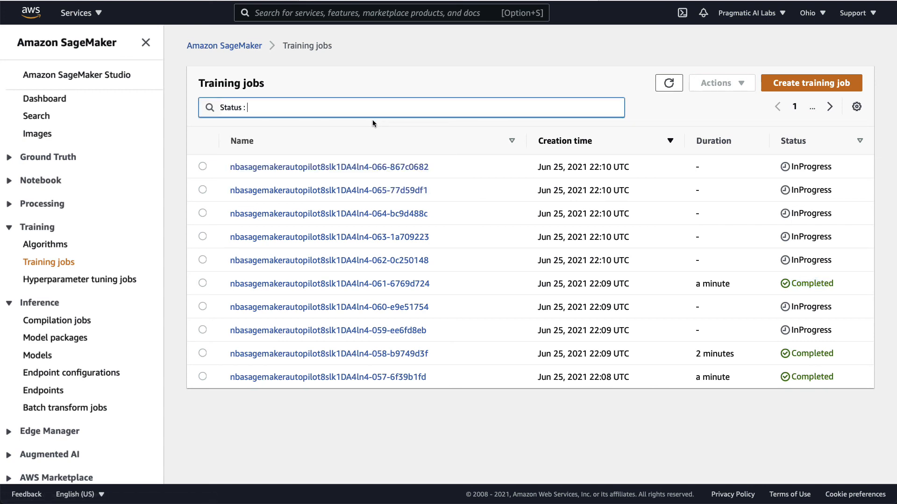
pyautogui.write('i')
pyautogui.press('BackSpace')
pyautogui.write('InProgress')
pyautogui.press('Return')
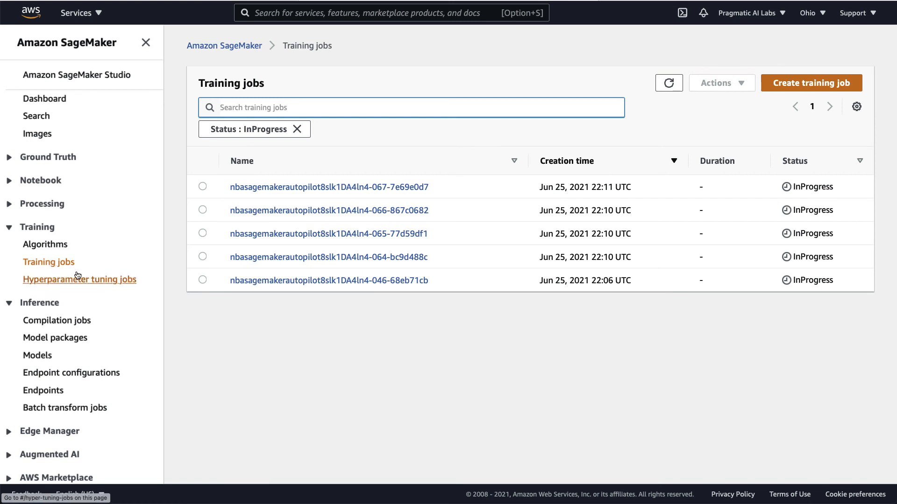
# - Open the nbasagemakerautopilot8slk1DA4ln4 hyperparameter tuning job and examine its summary, training jobs and best training job hyperparameters
pyautogui.click(33, 281)
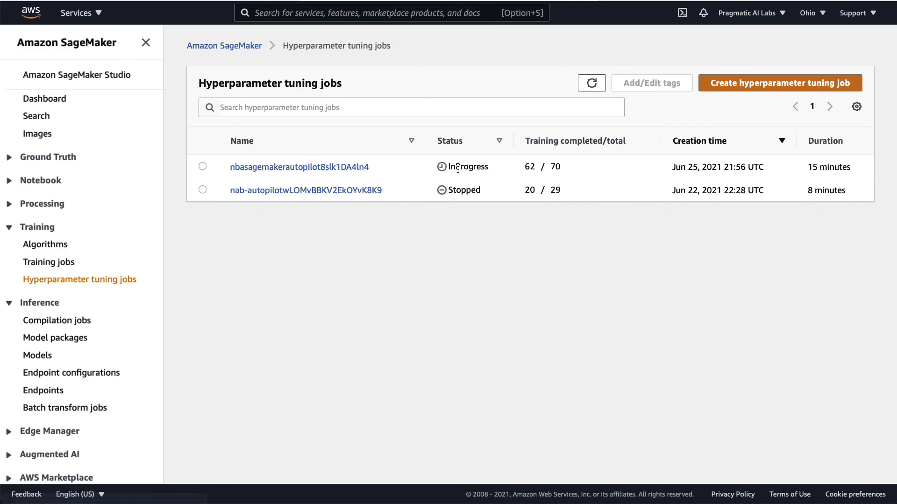
pyautogui.click(299, 167)
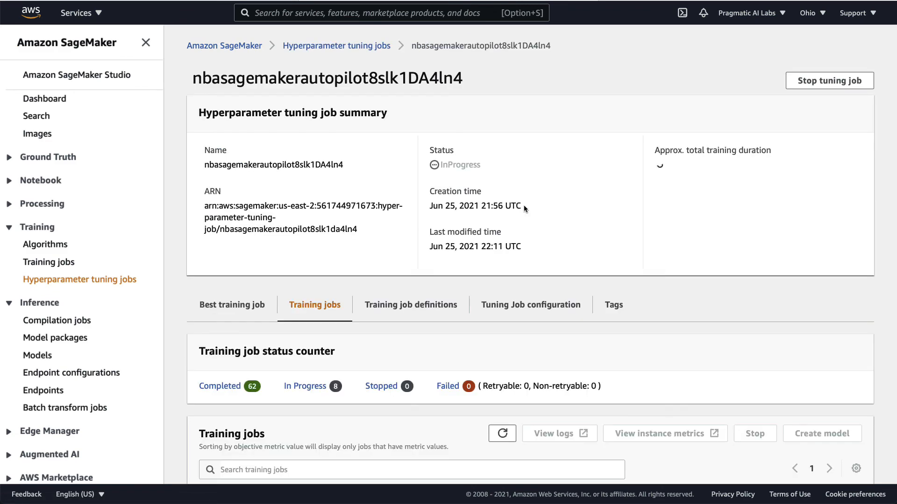
pyautogui.scroll(-2, 584, 219)
pyautogui.scroll(-2, 615, 220)
pyautogui.scroll(2, 616, 218)
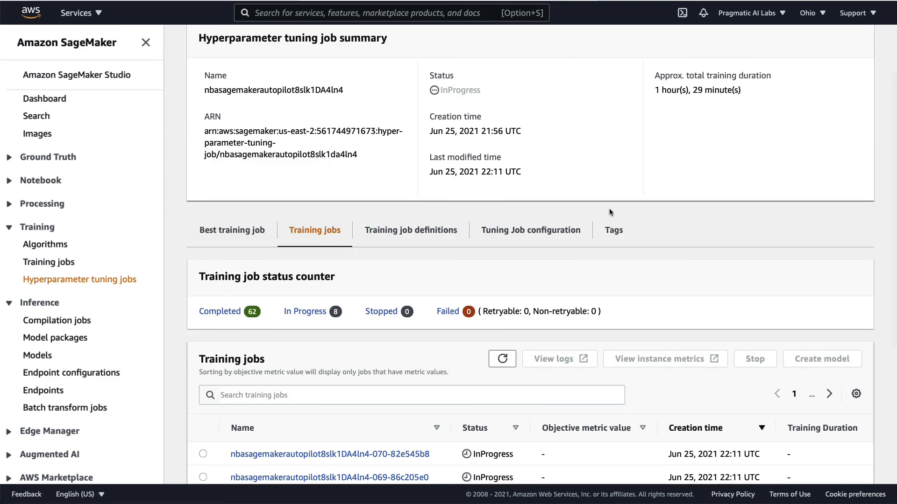
pyautogui.scroll(2, 608, 209)
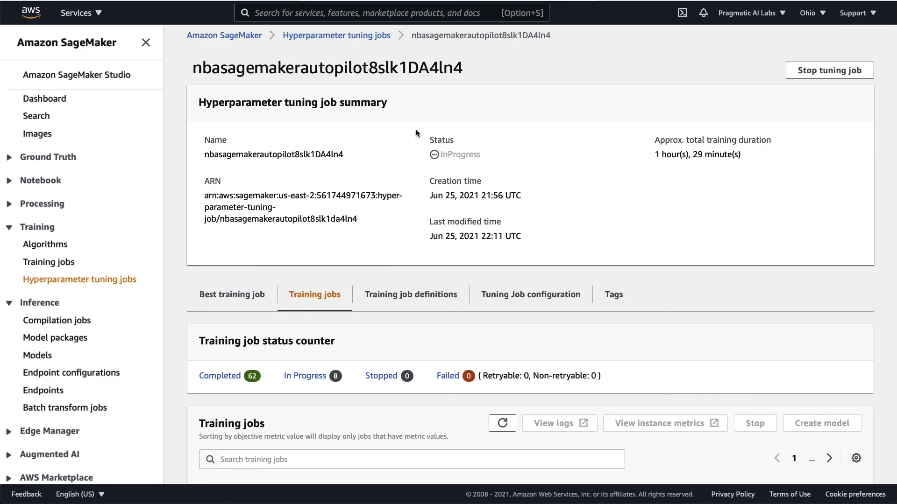
pyautogui.click(232, 294)
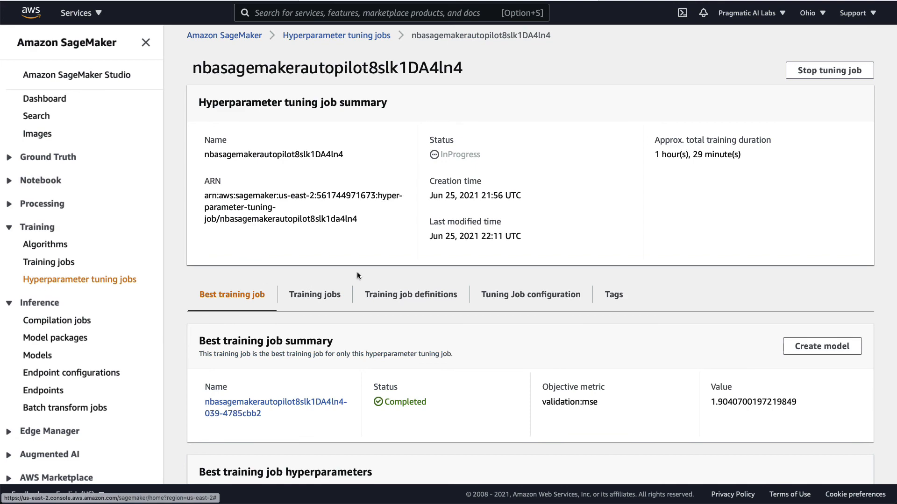
pyautogui.scroll(-5, 357, 271)
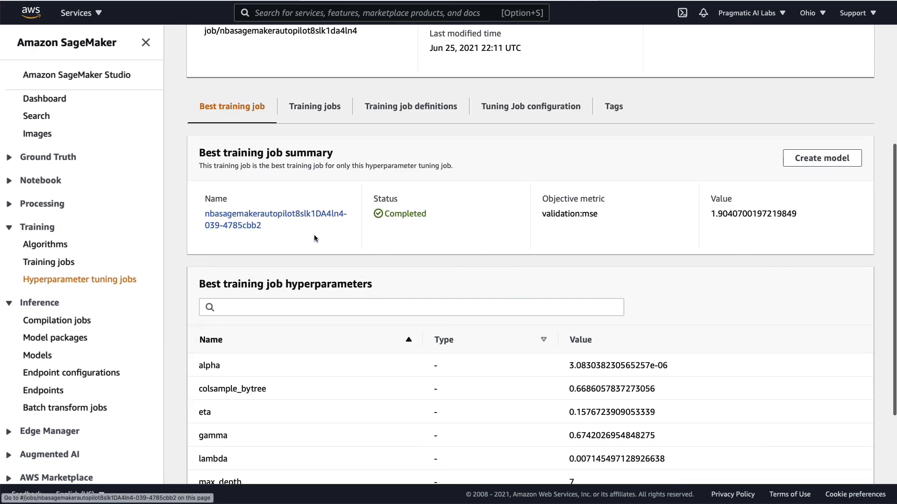
# - Read the rest of the best training job's hyperparameters, and return to the training jobs list
pyautogui.scroll(-3, 462, 279)
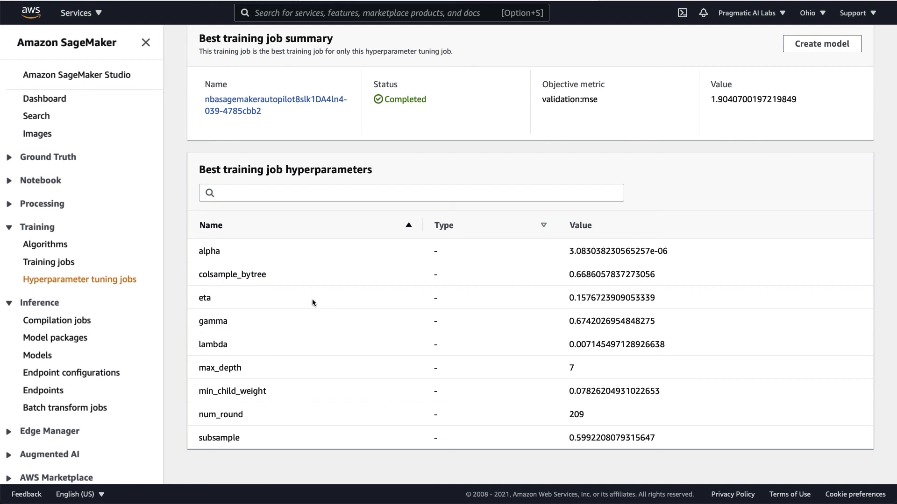
pyautogui.click(47, 262)
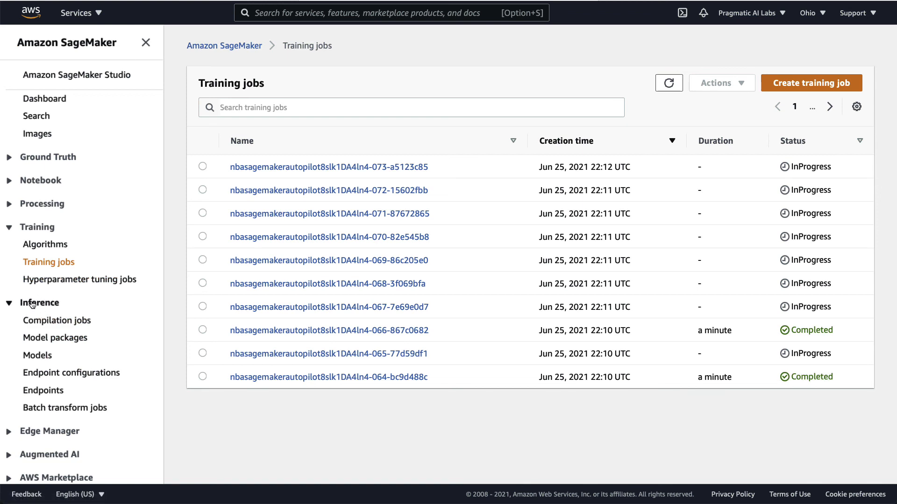
# - Check the status in the endpoints list, and open the hello-ml endpoint to examine its settings and invocation URL
pyautogui.click(43, 391)
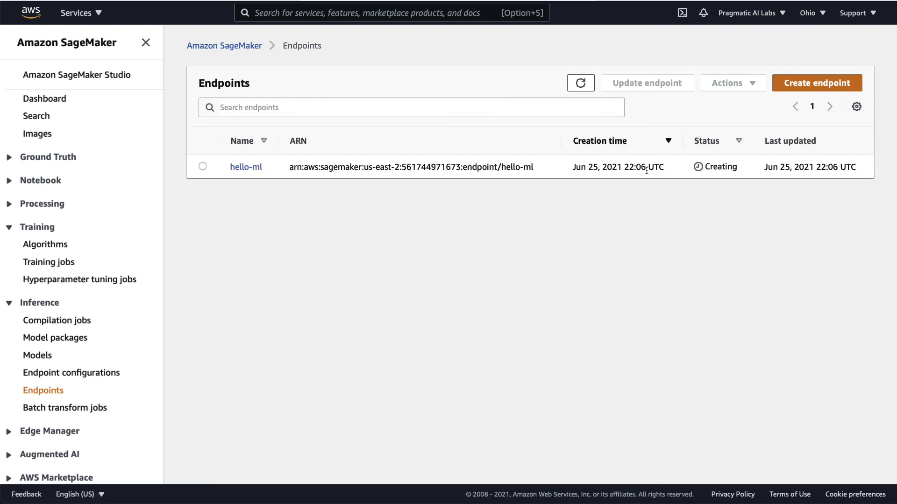
pyautogui.moveTo(690, 167); pyautogui.dragTo(744, 166)
pyautogui.click(246, 167)
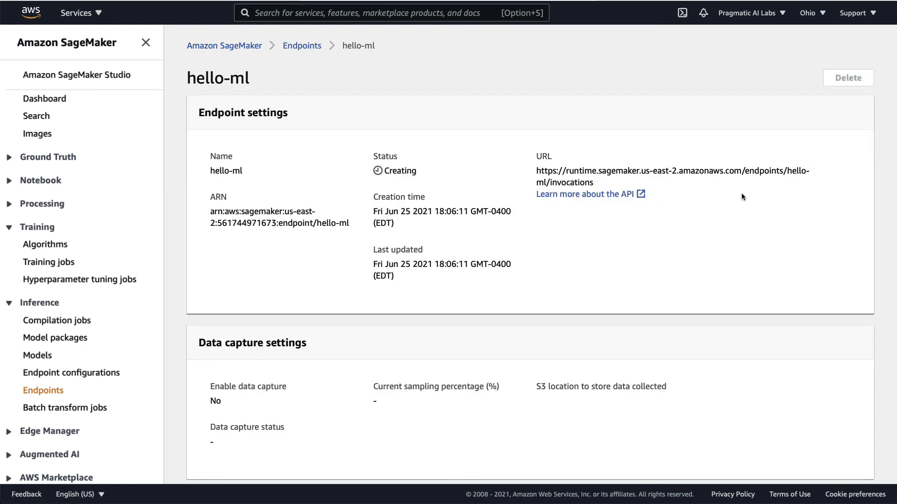
pyautogui.scroll(-2, 741, 192)
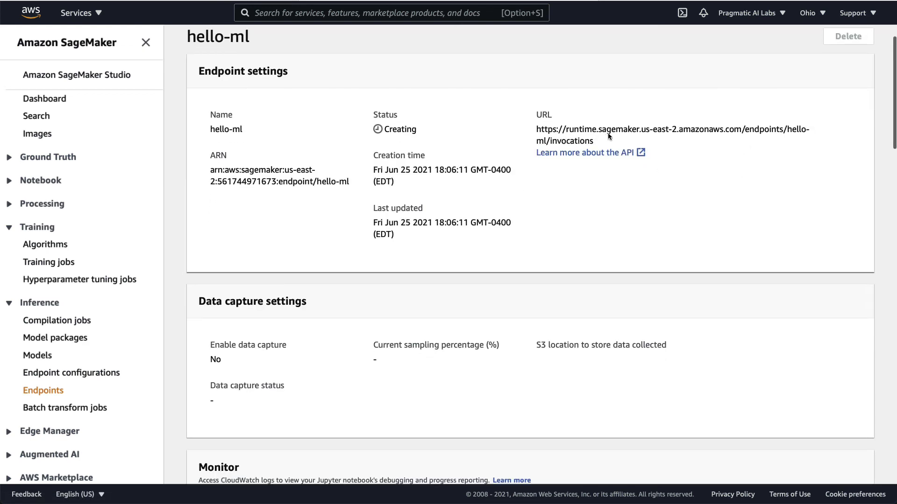
pyautogui.moveTo(596, 142); pyautogui.dragTo(536, 110)
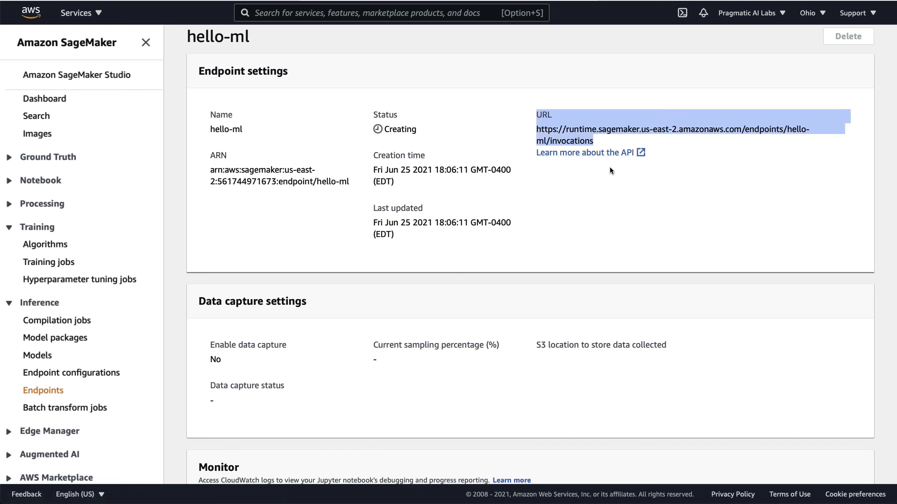
# - Read the InvokeEndpoint API reference's request syntax, response syntax and response elements, and return to the hello-ml endpoint page
pyautogui.click(601, 152)
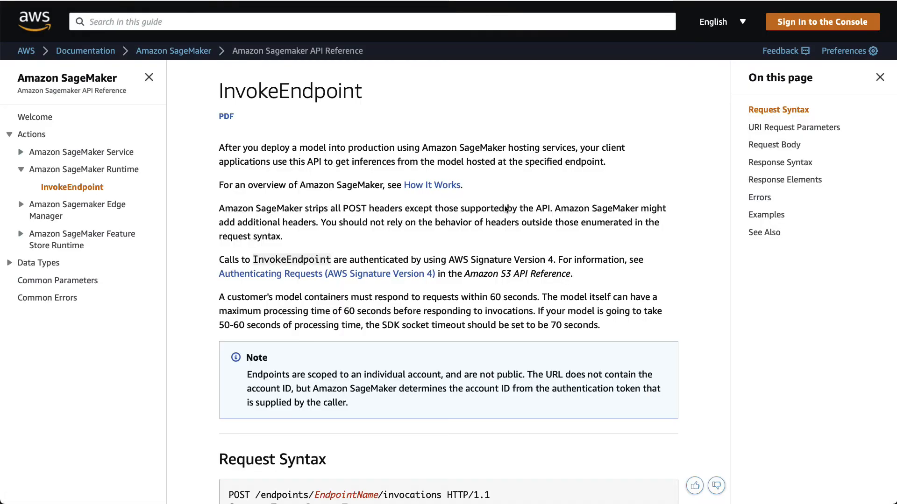
pyautogui.scroll(-6, 579, 205)
pyautogui.scroll(-1, 579, 210)
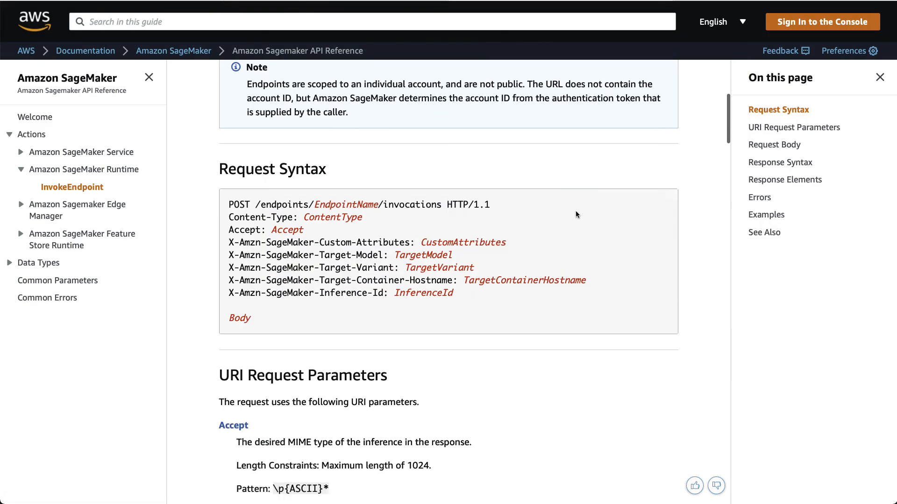
pyautogui.moveTo(230, 204); pyautogui.dragTo(407, 320)
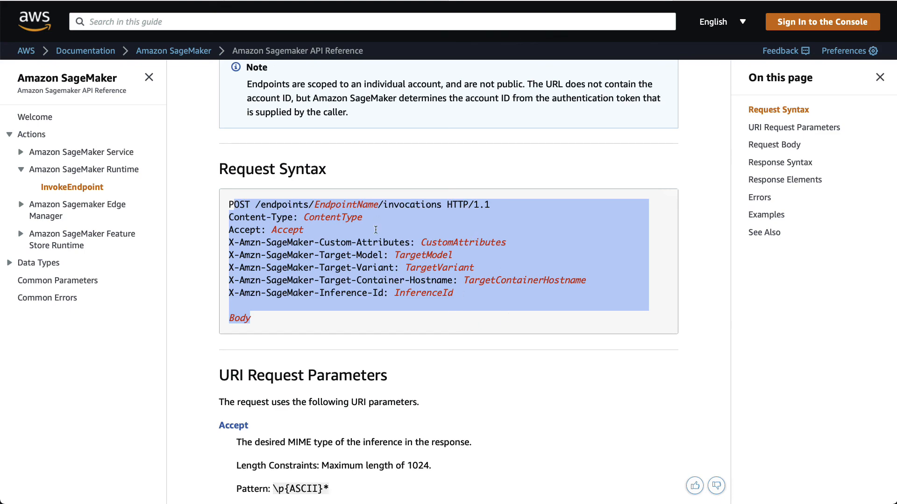
pyautogui.scroll(-15, 542, 301)
pyautogui.scroll(-10, 545, 303)
pyautogui.scroll(-4, 546, 304)
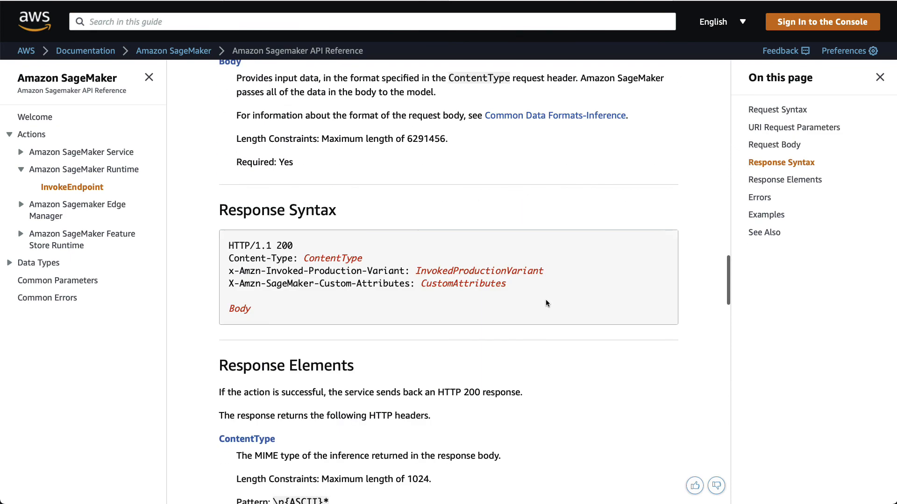
pyautogui.scroll(-8, 416, 233)
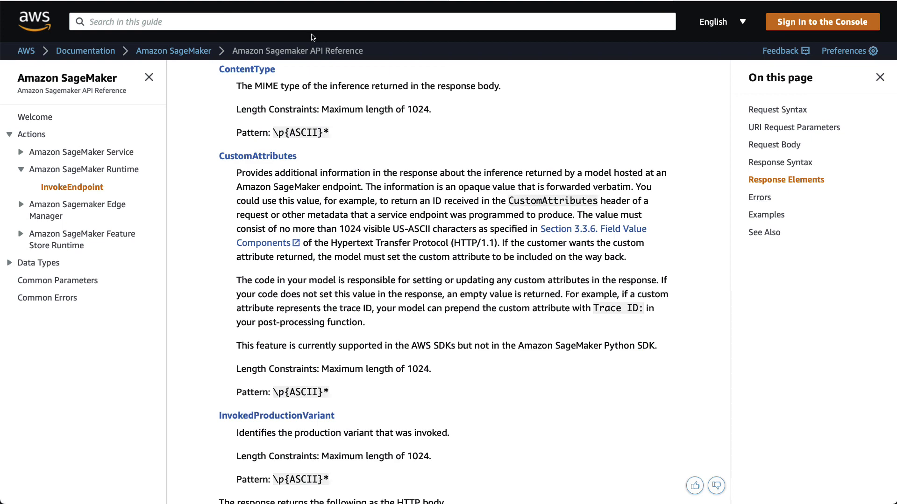
pyautogui.click(401, 1)
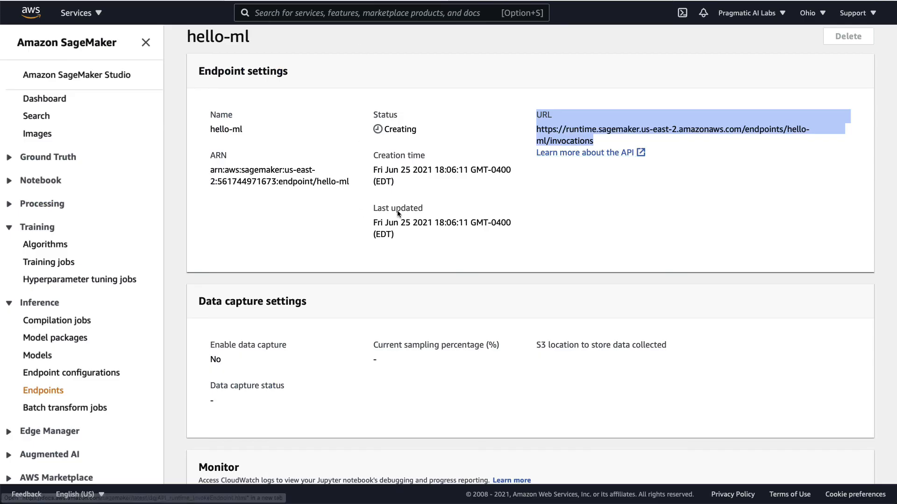
# - Examine the endpoint's Monitor section, including the CPUUtilization and MemoryUtilization charts
pyautogui.scroll(-8, 698, 247)
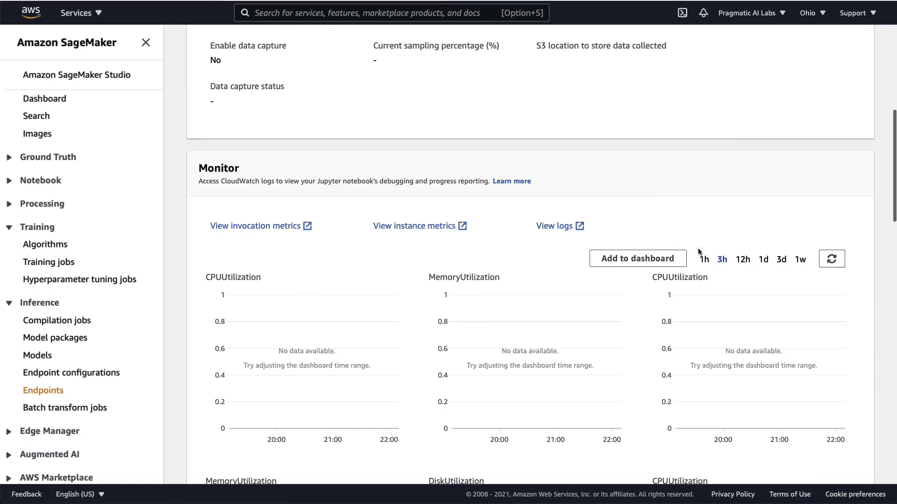
pyautogui.moveTo(199, 91); pyautogui.dragTo(252, 108)
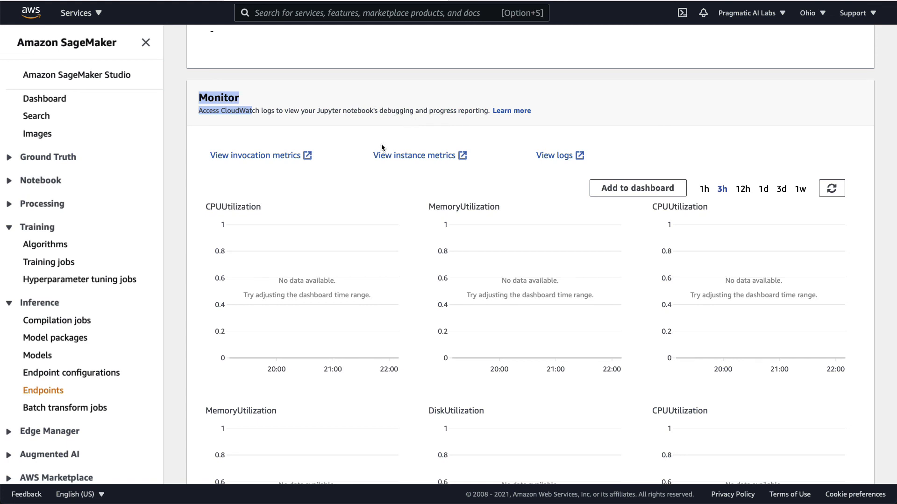
pyautogui.scroll(-1, 310, 220)
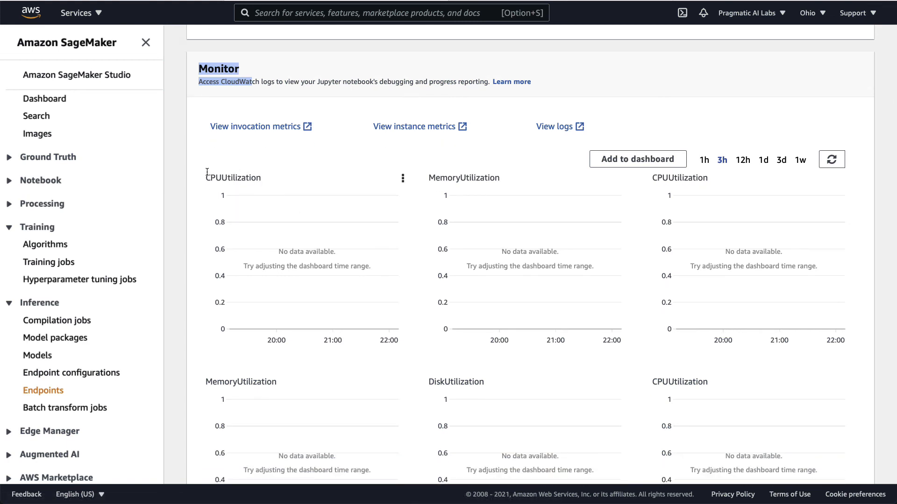
pyautogui.moveTo(206, 177); pyautogui.dragTo(252, 178)
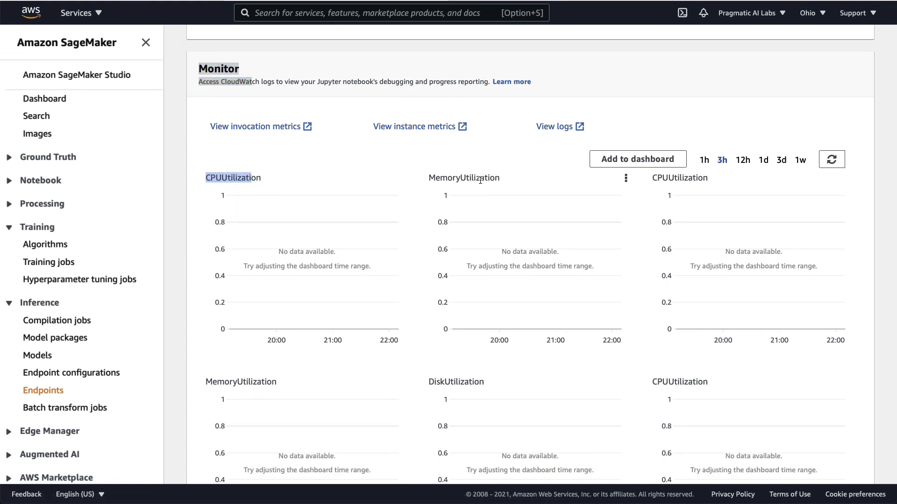
pyautogui.moveTo(429, 178); pyautogui.dragTo(501, 178)
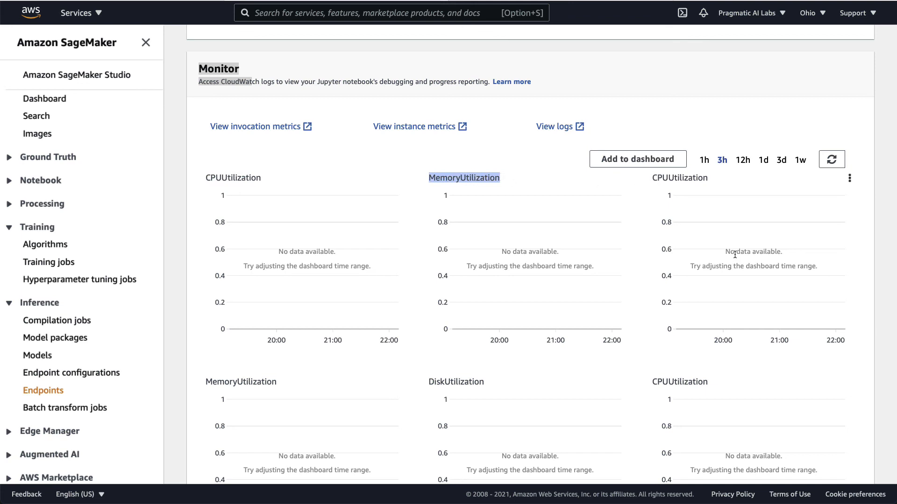
# - Review the endpoint's runtime settings, configuration settings, data capture details and production variants
pyautogui.scroll(-10, 733, 256)
pyautogui.scroll(-6, 732, 257)
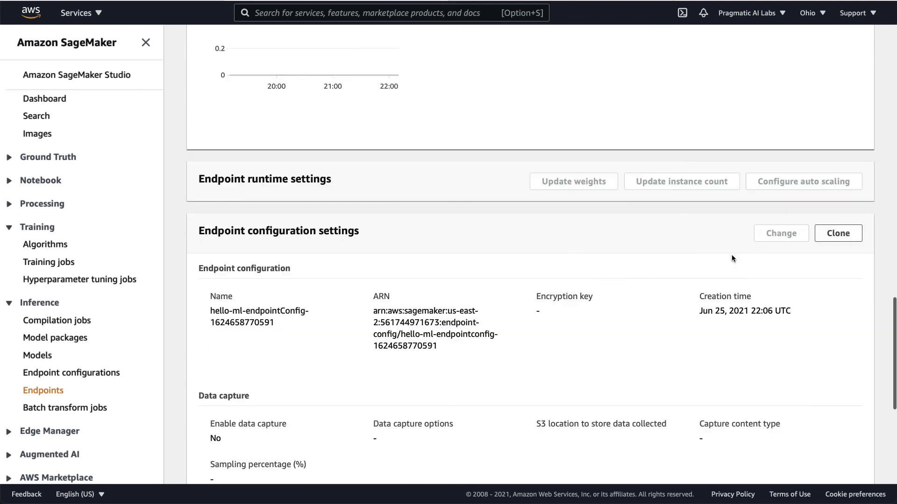
pyautogui.scroll(-3, 469, 194)
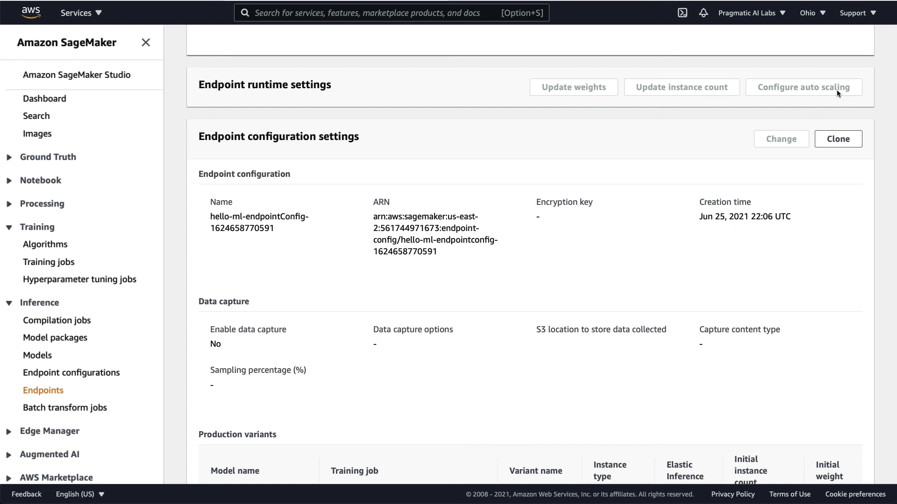
pyautogui.scroll(-5, 715, 150)
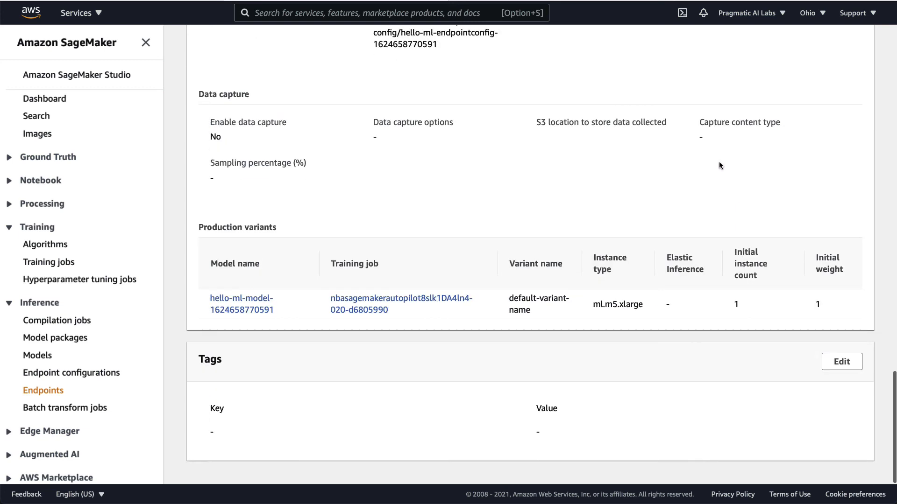
pyautogui.scroll(3, 52, 289)
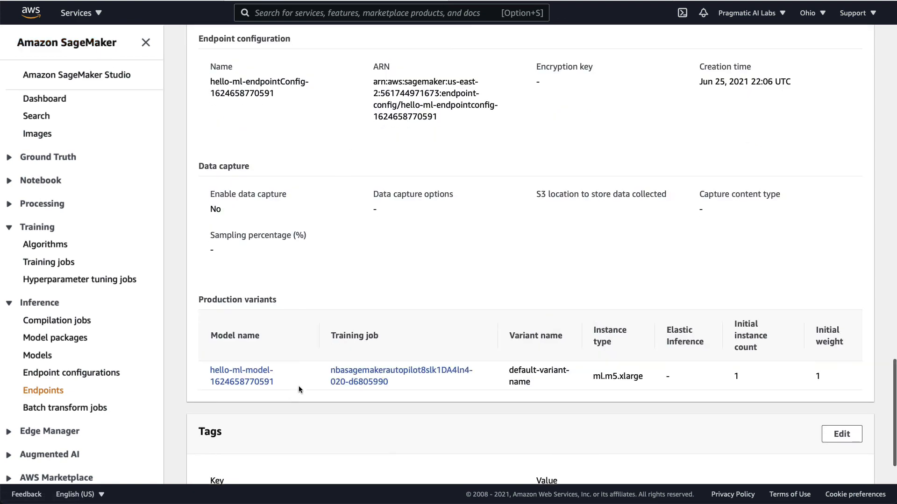
# - Check the hello-ml endpoint's status again in its endpoint settings
pyautogui.scroll(20, 344, 305)
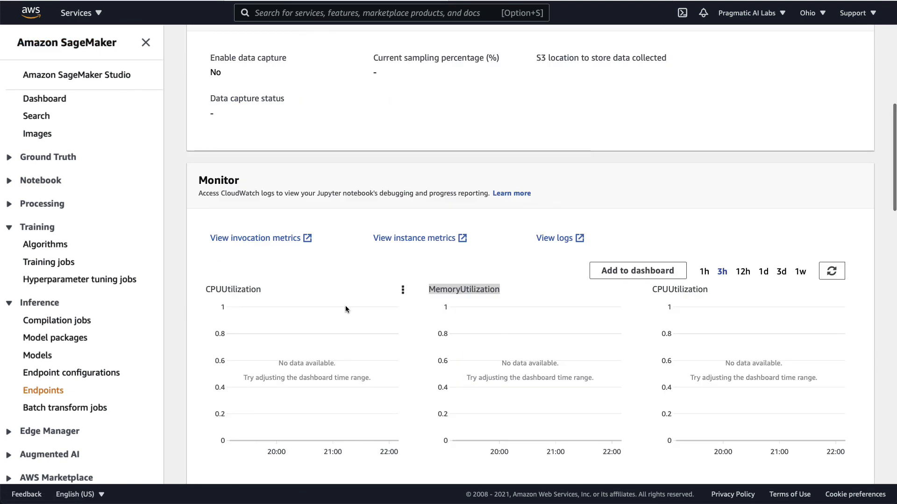
pyautogui.scroll(7, 345, 309)
pyautogui.moveTo(372, 175); pyautogui.dragTo(439, 175)
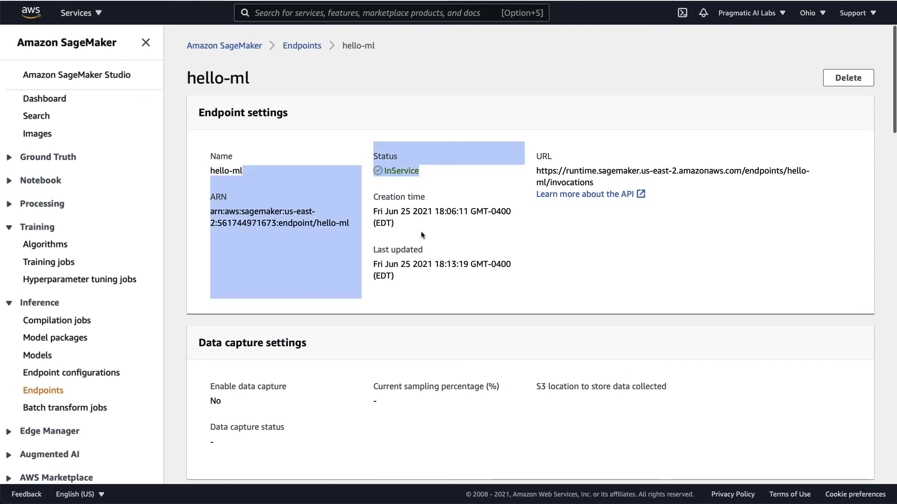
pyautogui.click(414, 222)
pyautogui.scroll(-10, 485, 241)
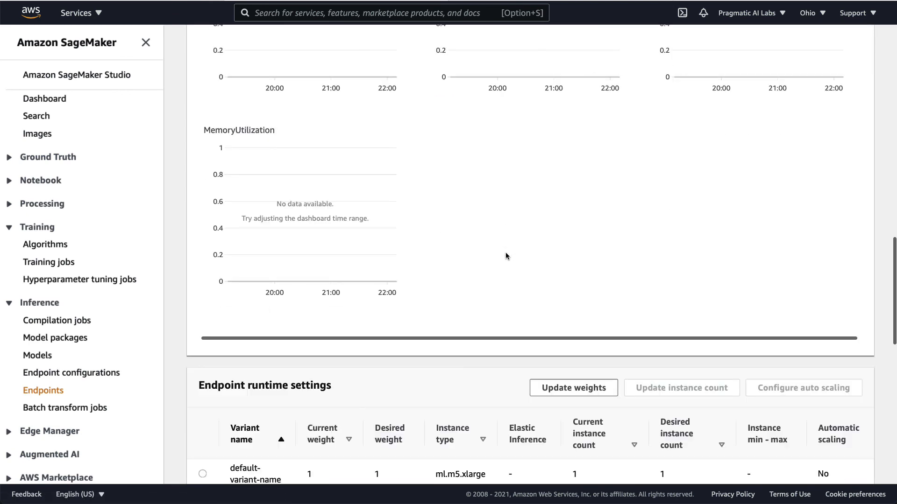
pyautogui.scroll(-6, 505, 255)
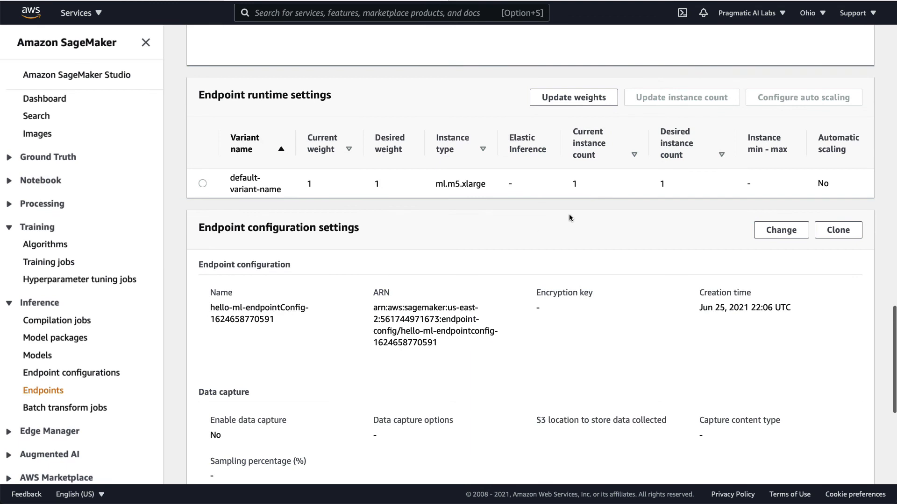
pyautogui.scroll(-4, 569, 217)
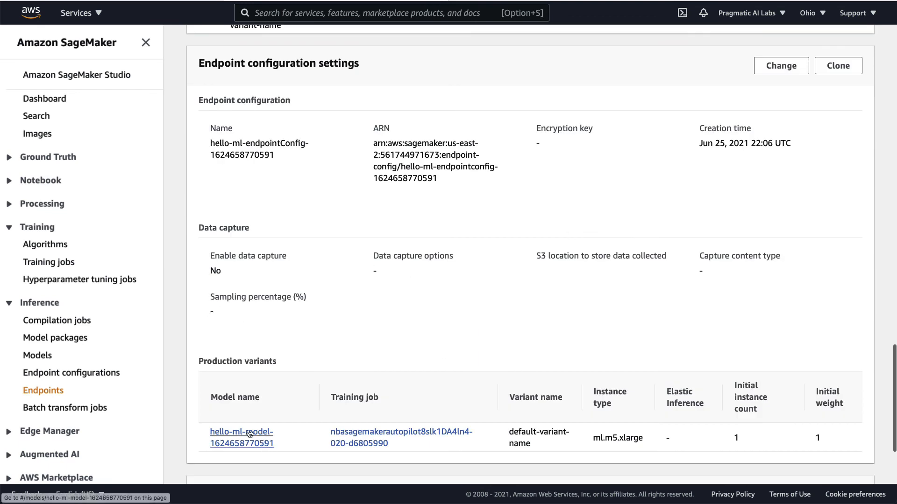
pyautogui.click(223, 438)
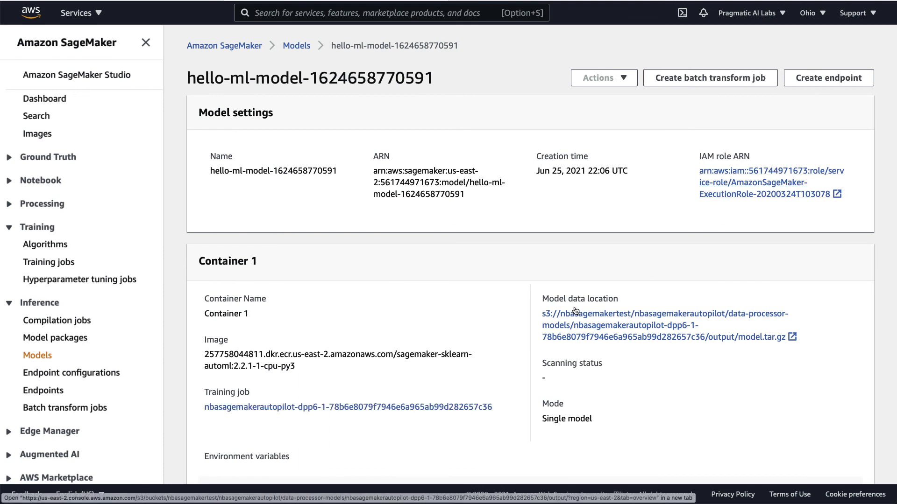
pyautogui.moveTo(542, 298); pyautogui.dragTo(619, 331)
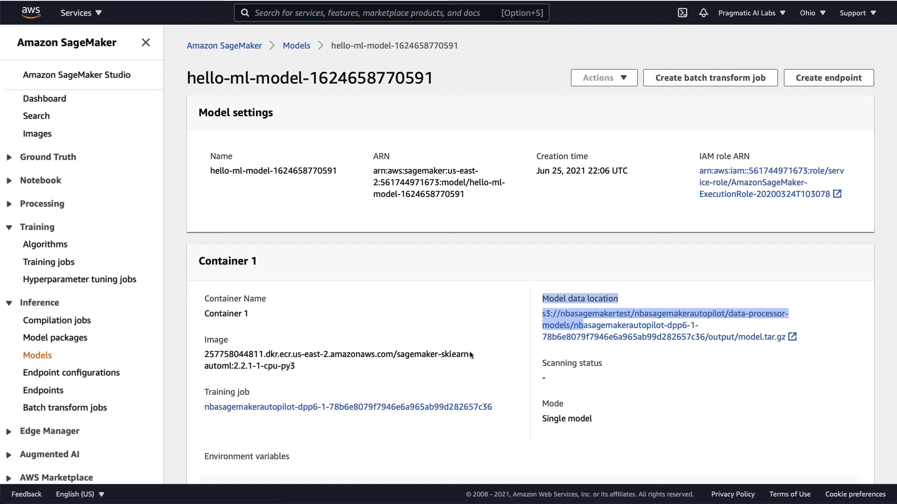
pyautogui.click(19, 0)
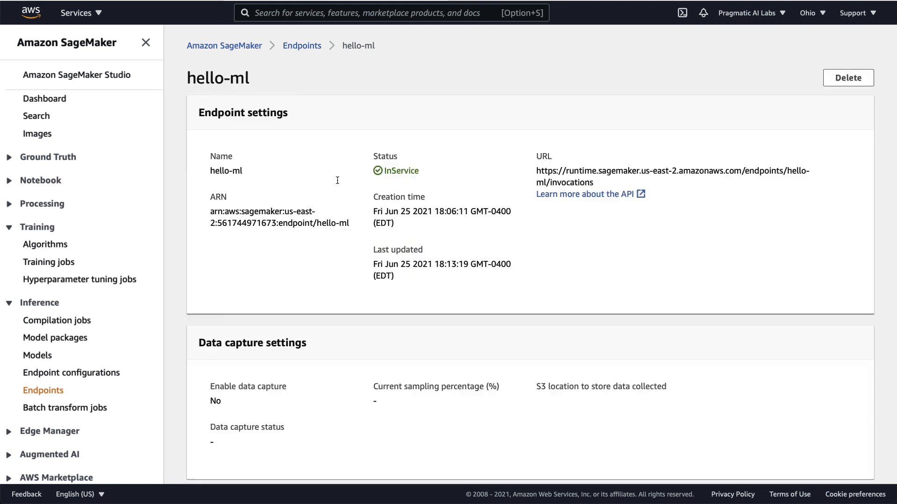
# - Examine the hello-ml endpoint's data capture settings and its production variants table
pyautogui.scroll(-6, 575, 294)
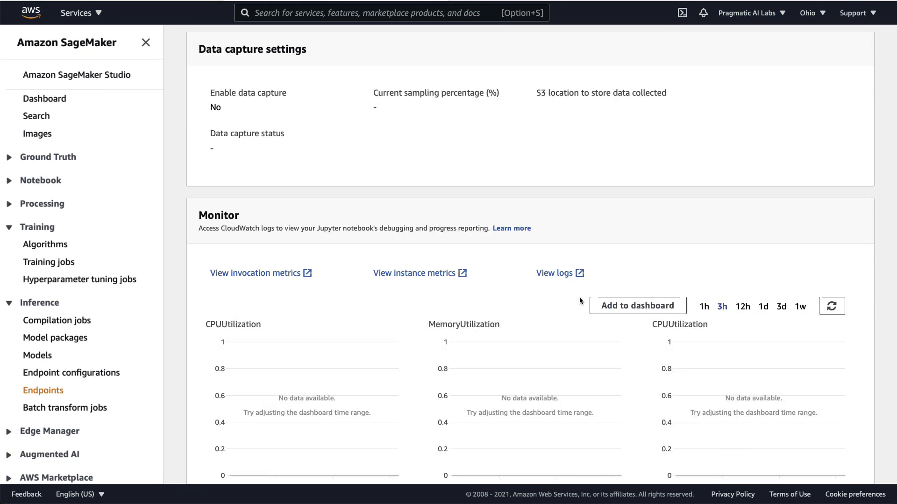
pyautogui.moveTo(198, 51); pyautogui.dragTo(304, 55)
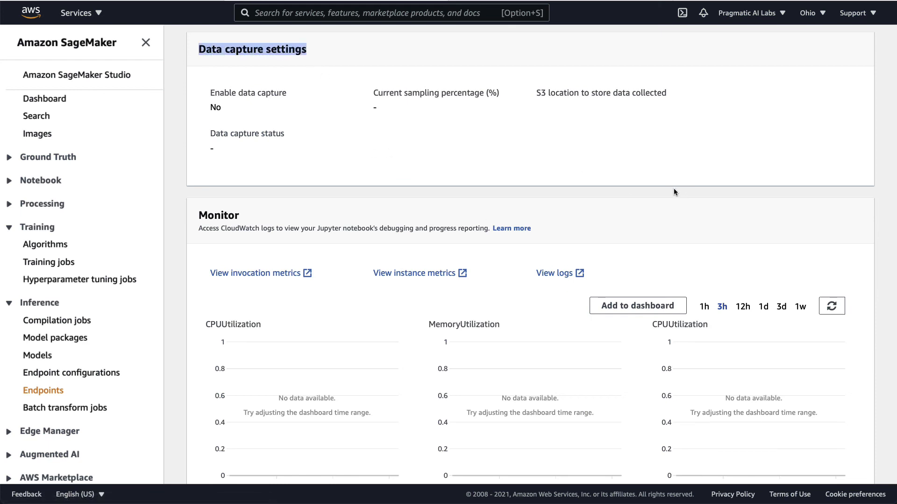
pyautogui.scroll(-7, 701, 195)
pyautogui.scroll(-15, 701, 199)
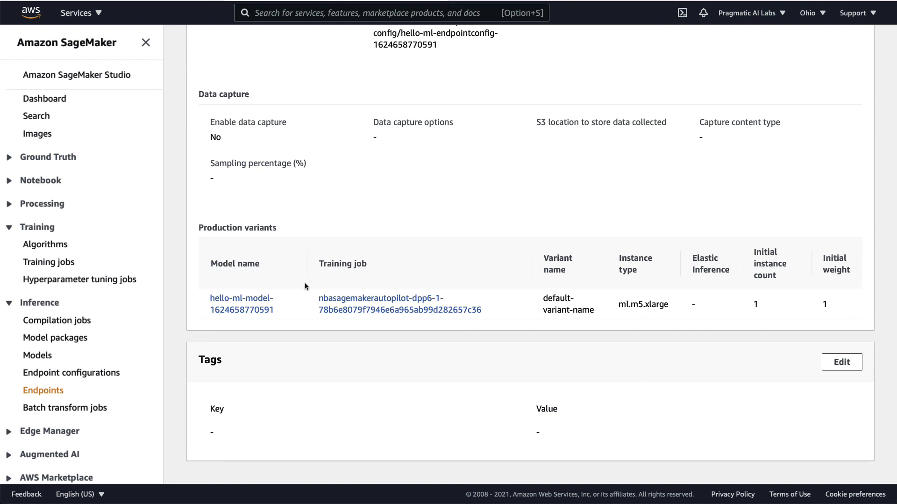
# - Return to the endpoints list and delete the hello-ml endpoint, confirming the deletion
pyautogui.scroll(20, 511, 233)
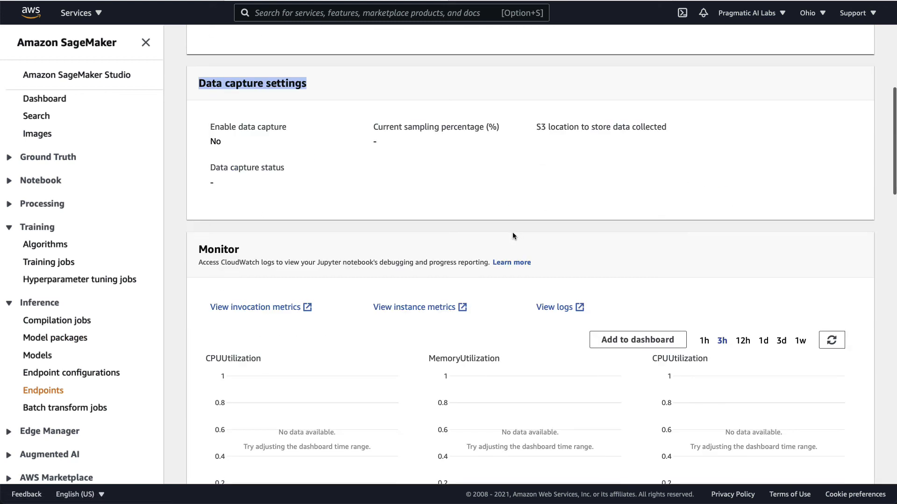
pyautogui.scroll(5, 513, 236)
pyautogui.click(299, 46)
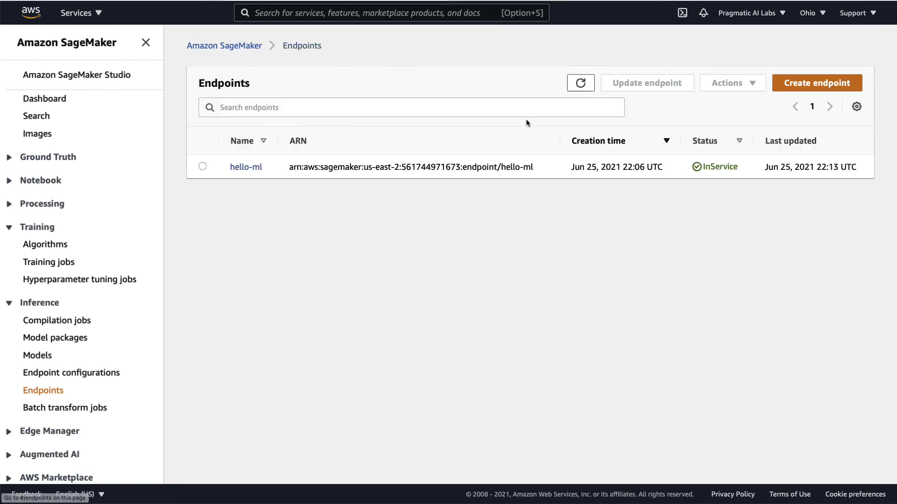
pyautogui.click(202, 166)
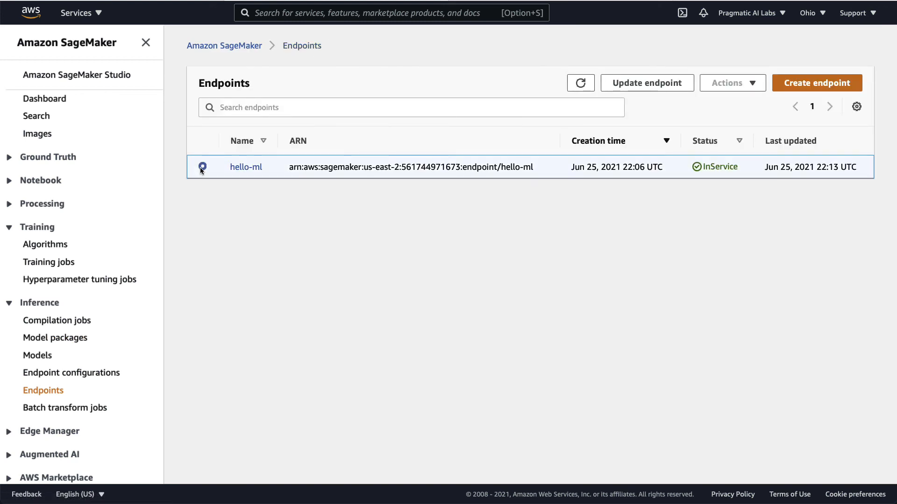
pyautogui.click(750, 83)
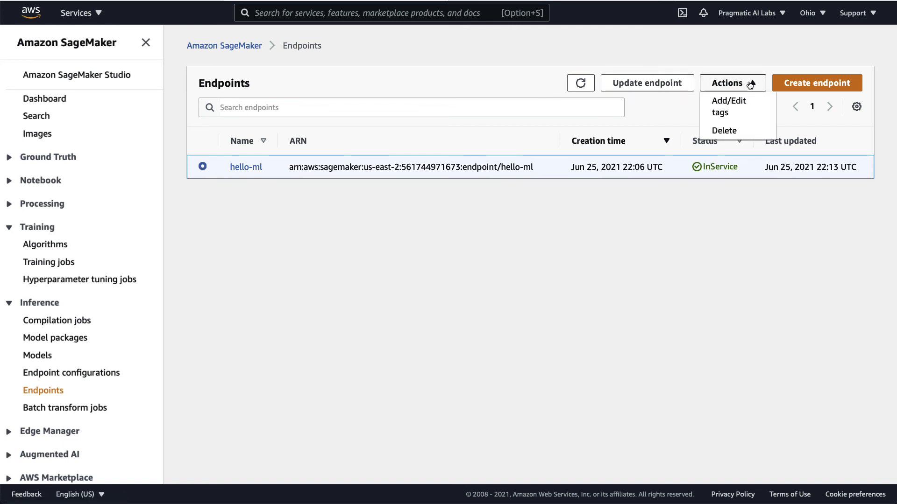
pyautogui.click(725, 127)
pyautogui.click(525, 290)
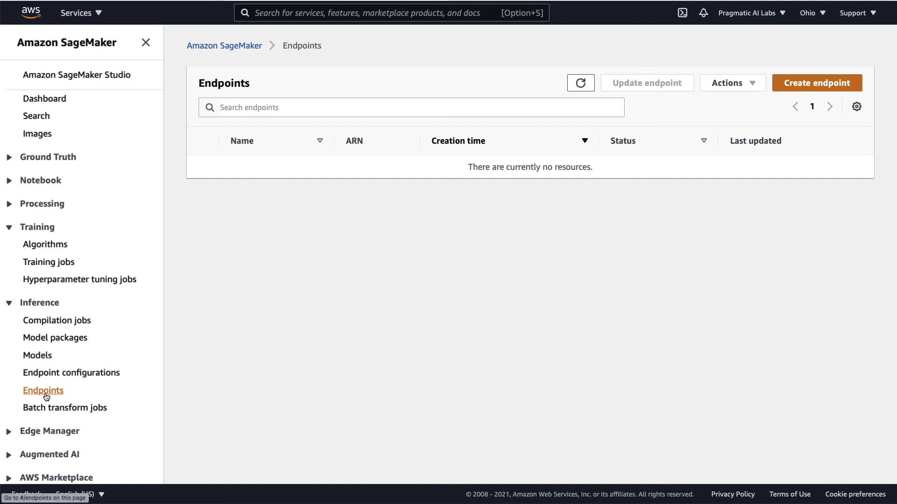
# - Check the status of the Autopilot training jobs and recheck the list of endpoints
pyautogui.click(43, 266)
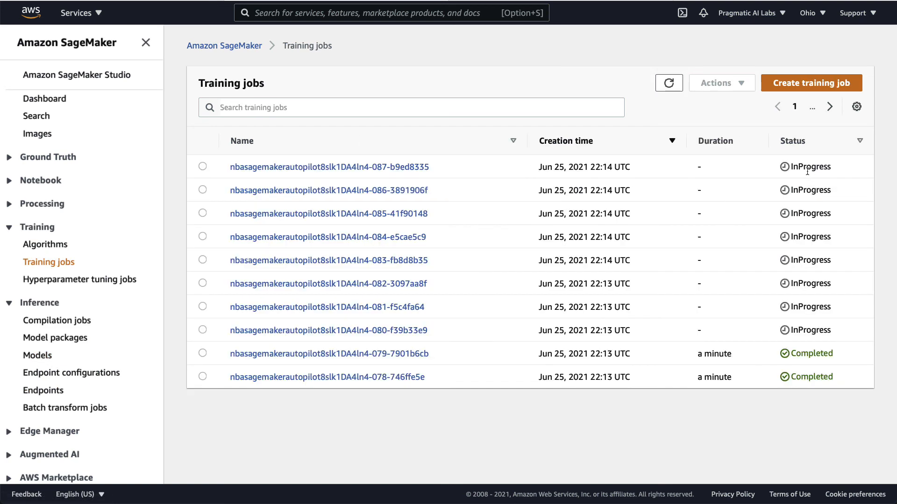
pyautogui.click(43, 393)
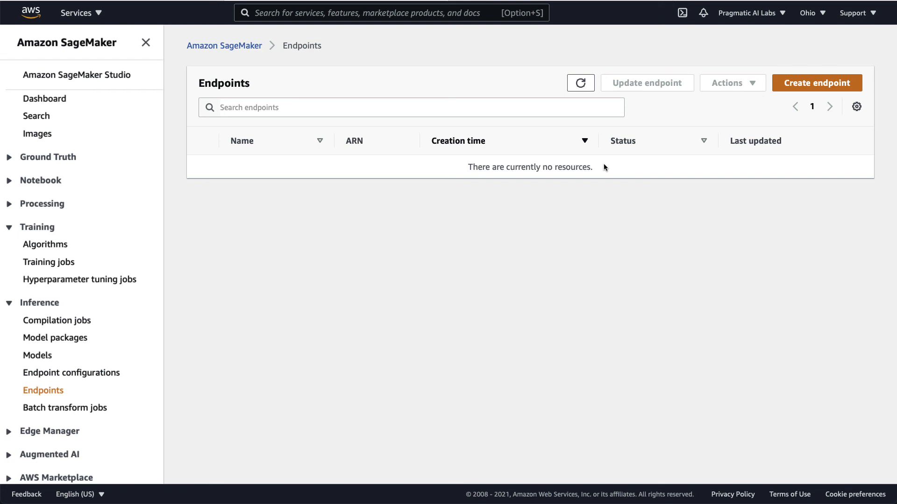
# - Open the Amazon SageMaker home page and look over its How it works overview
pyautogui.click(39, 43)
pyautogui.scroll(-4, 514, 197)
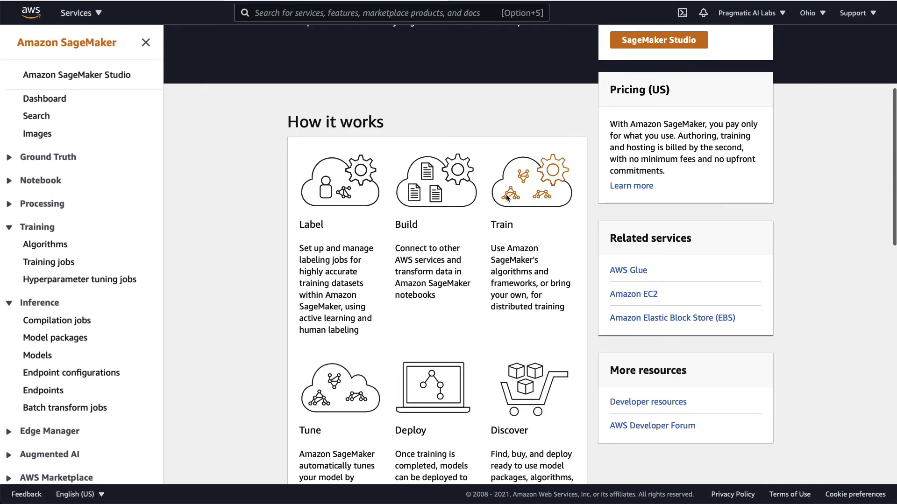
pyautogui.scroll(3, 507, 194)
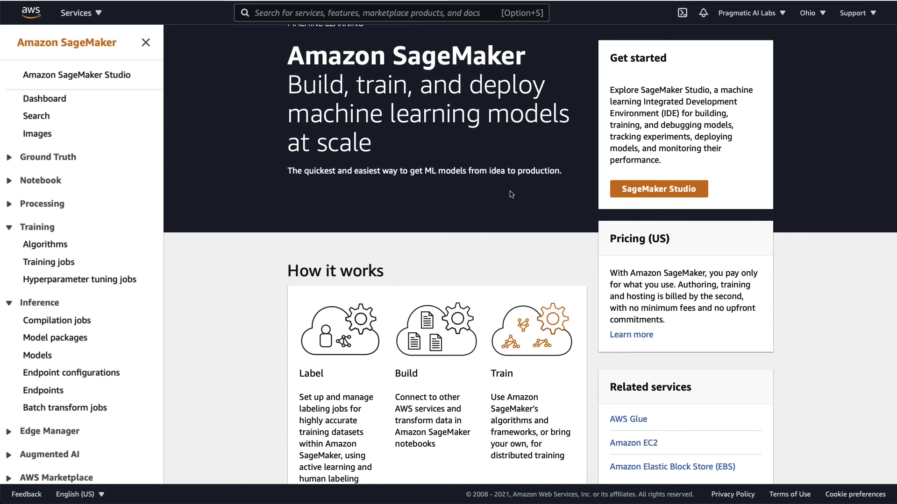